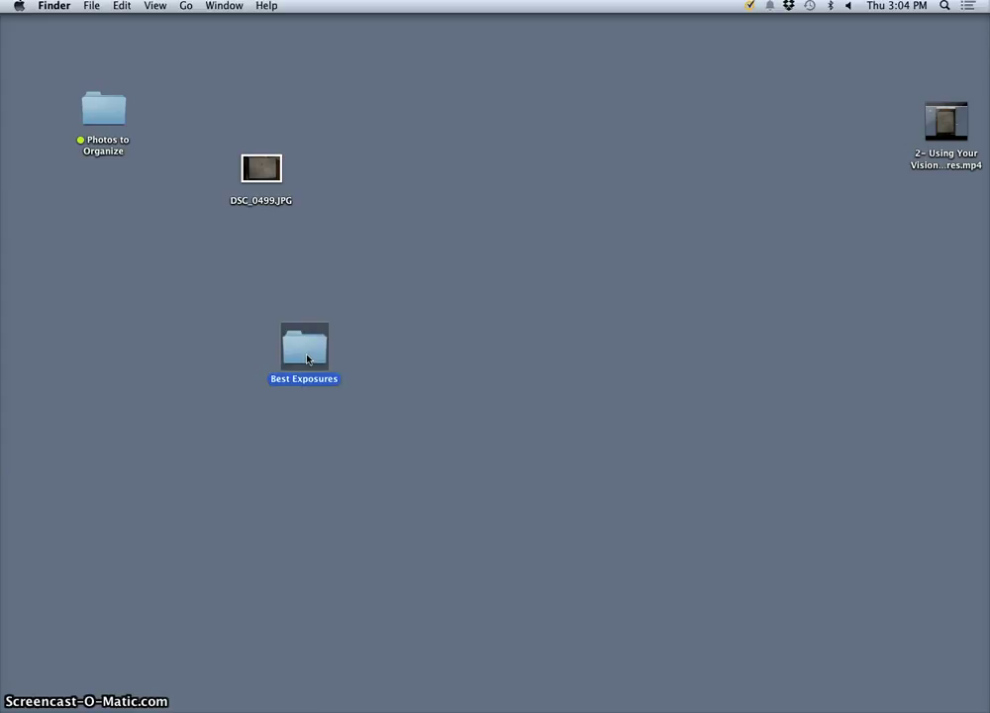
Open the Best Exposures folder and display its photos as a list.
double_click(306, 354)
scroll(533, 258, "down", 5)
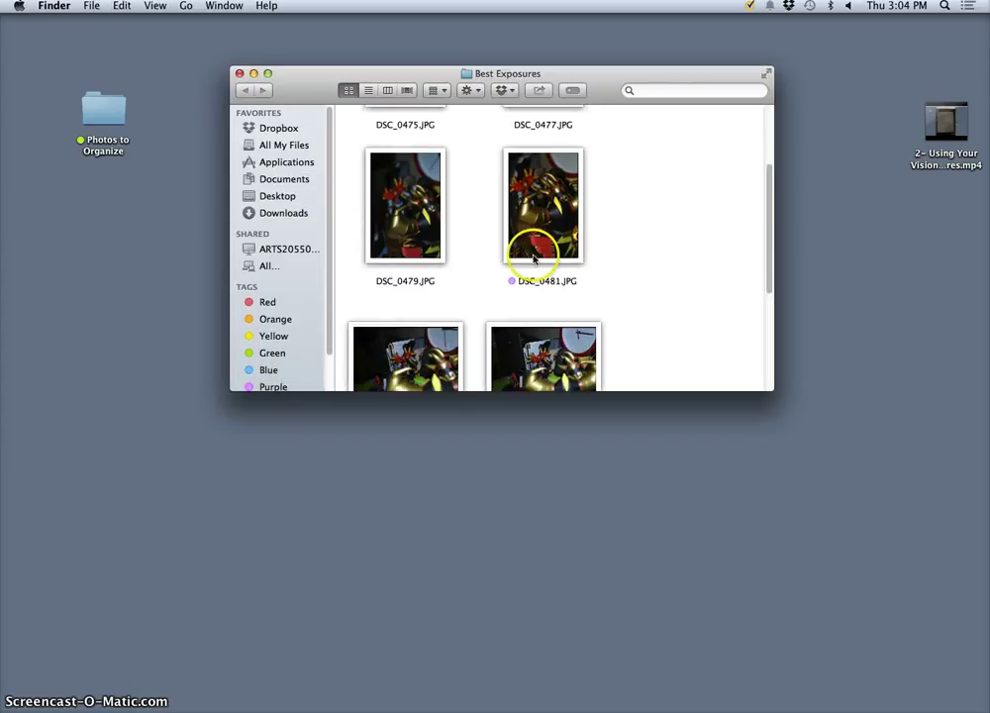
left_click(368, 92)
Open the three purple-tagged photos DSC_0481.JPG, DSC_0488.JPG and DSC_0497.JPG together in Adobe Photoshop CC.
left_click(474, 168)
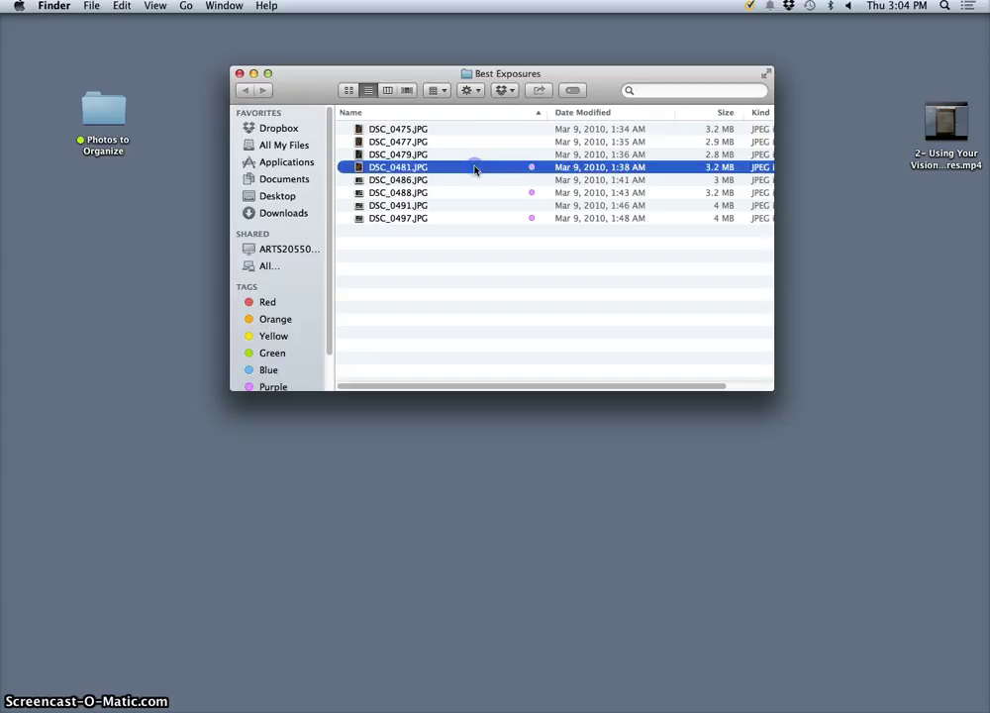
left_click(485, 193, "super")
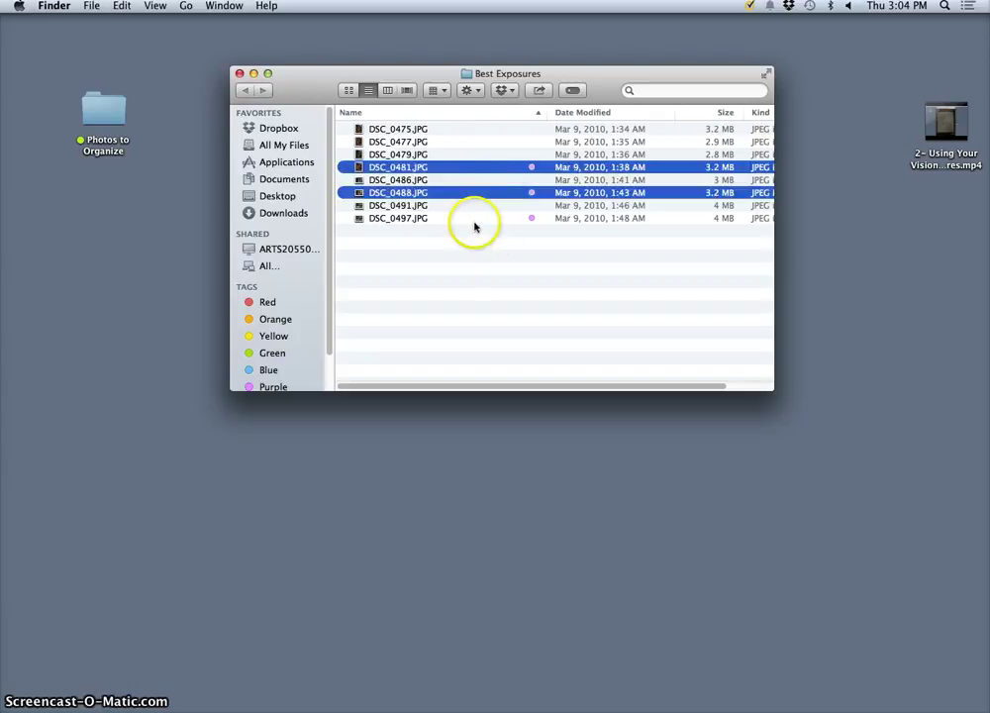
left_click(475, 219, "super")
right_click(473, 220)
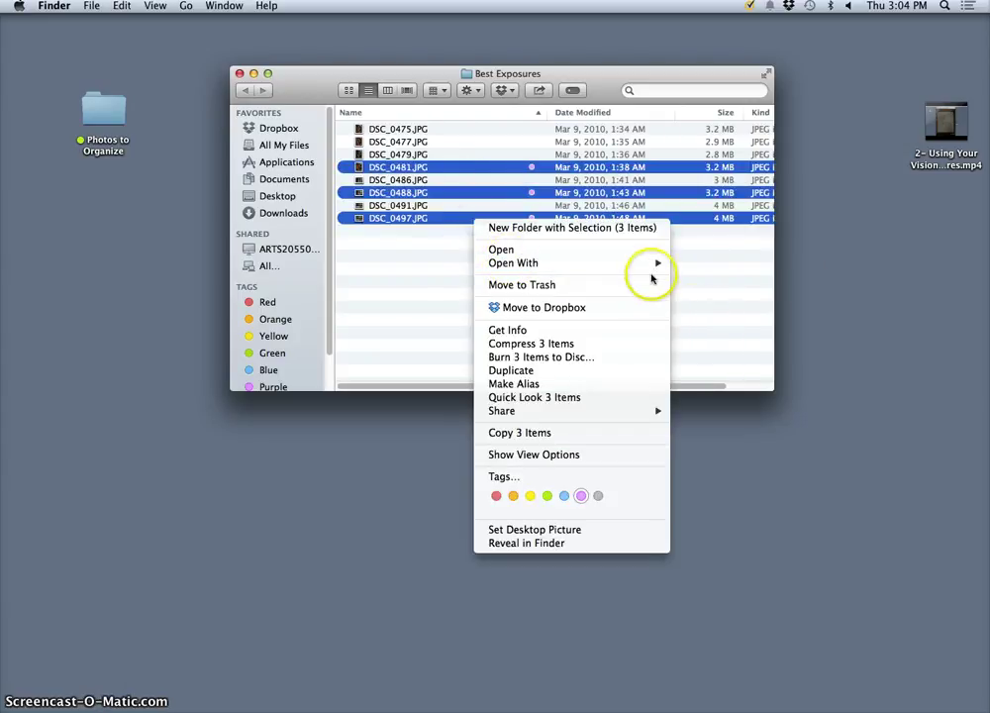
mouse_move(656, 264)
left_click(723, 331)
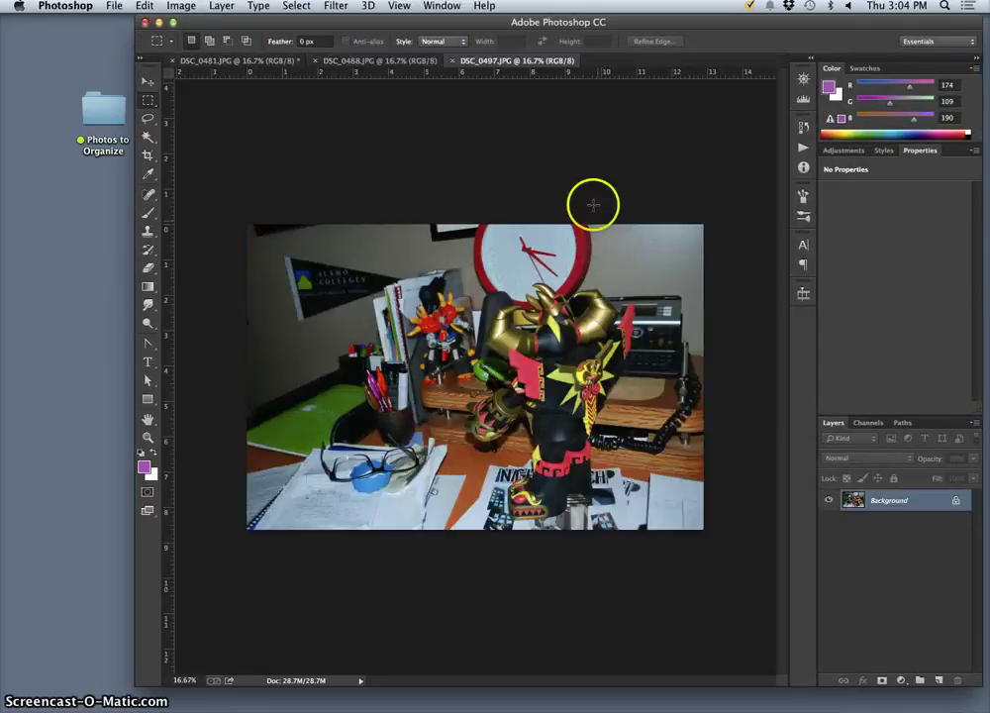
Float all three open photos in separate windows.
left_click(437, 6)
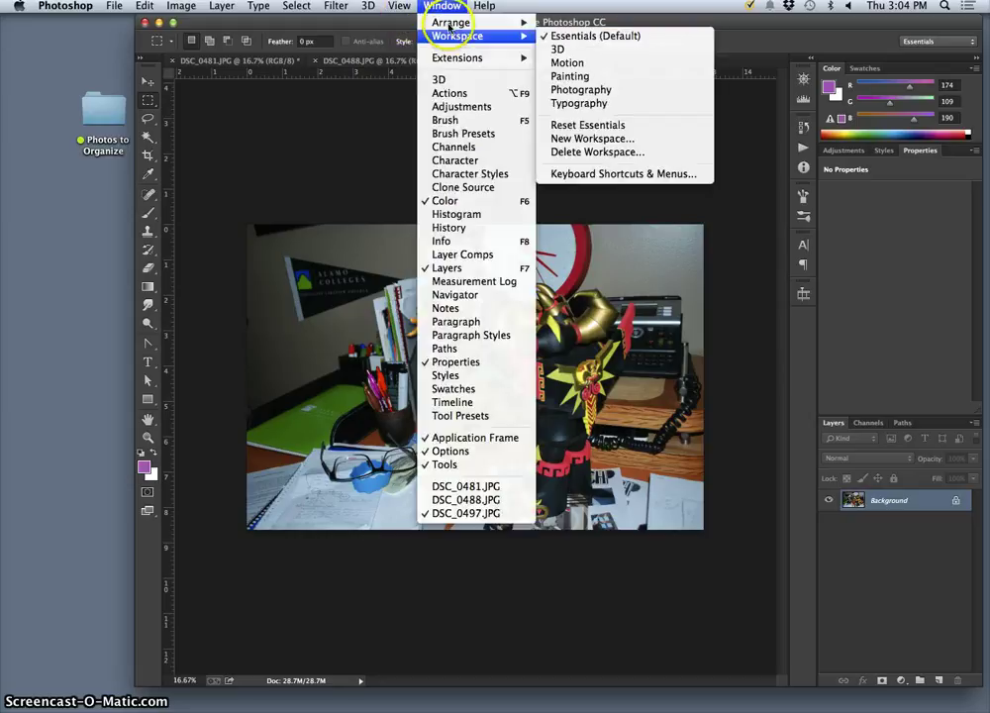
mouse_move(447, 22)
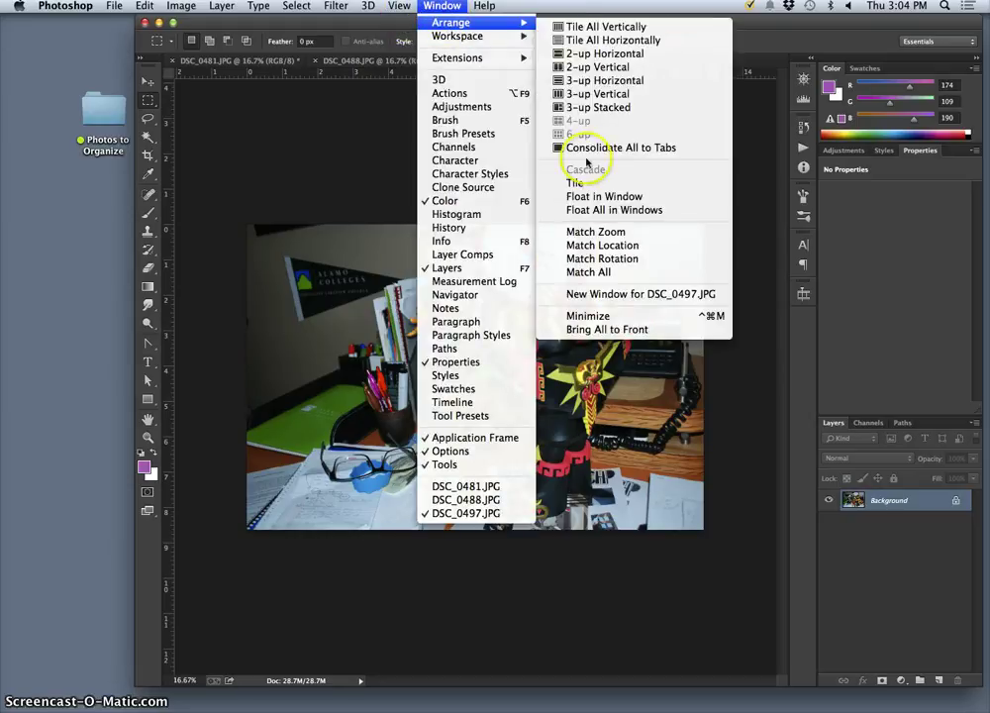
left_click(608, 209)
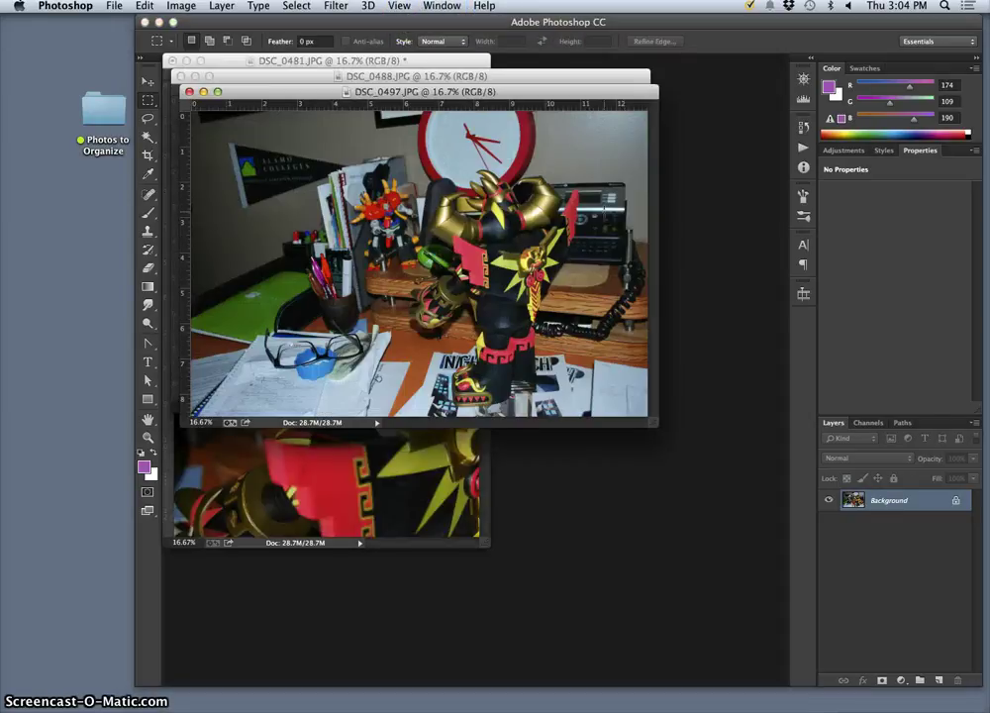
Show an overview of all open windows and bring DSC_0488.JPG to the front.
key("ctrl+Down")
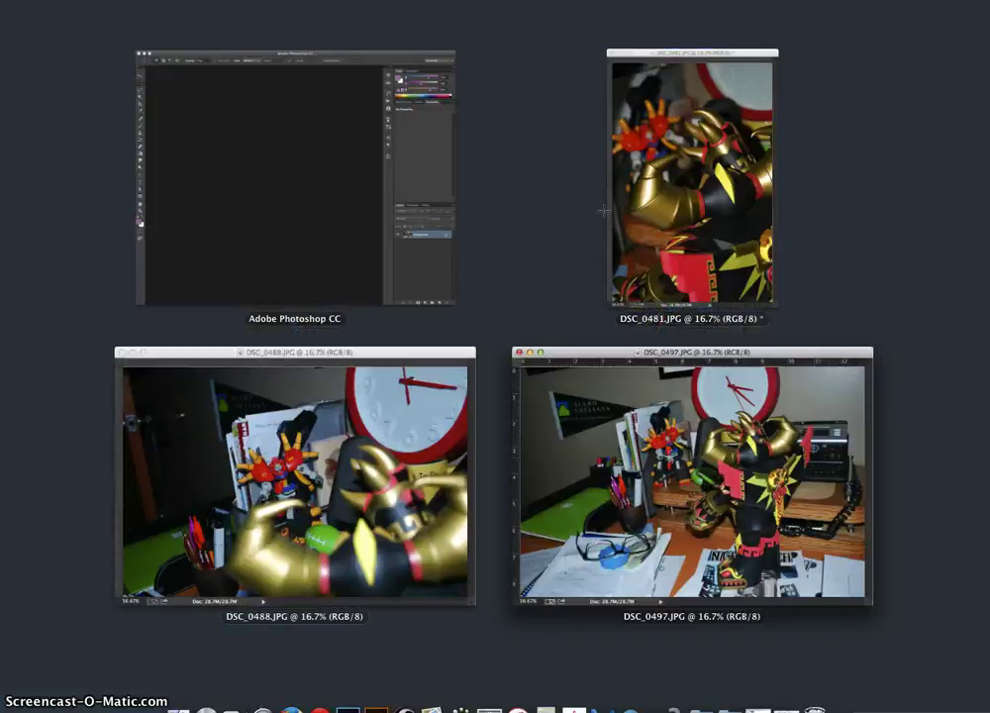
key("Down")
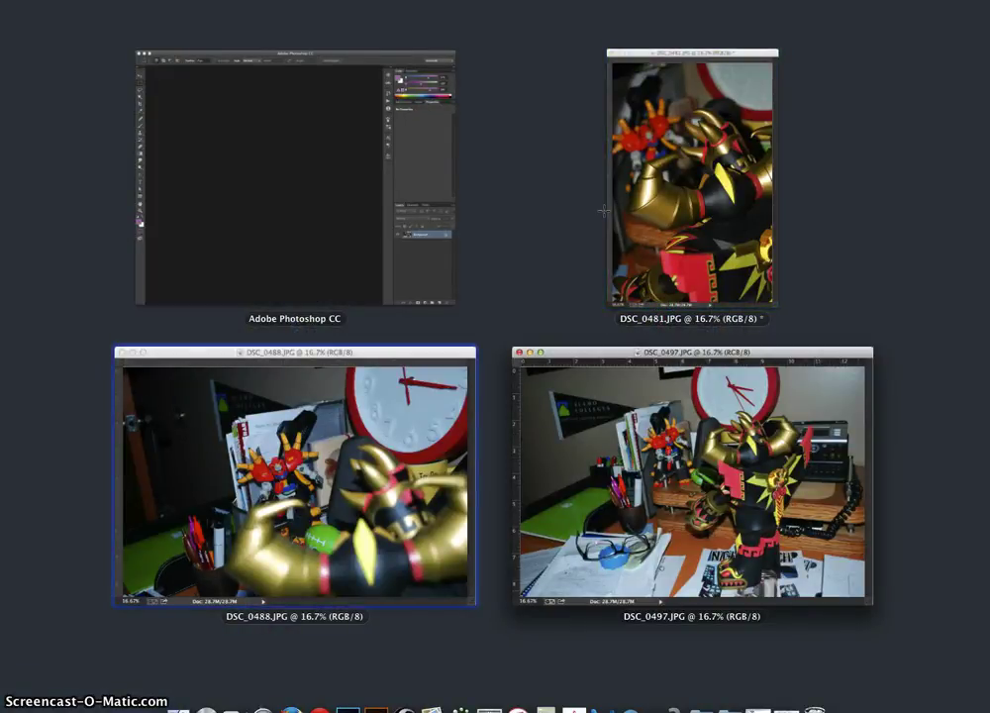
key("Right")
key("Up")
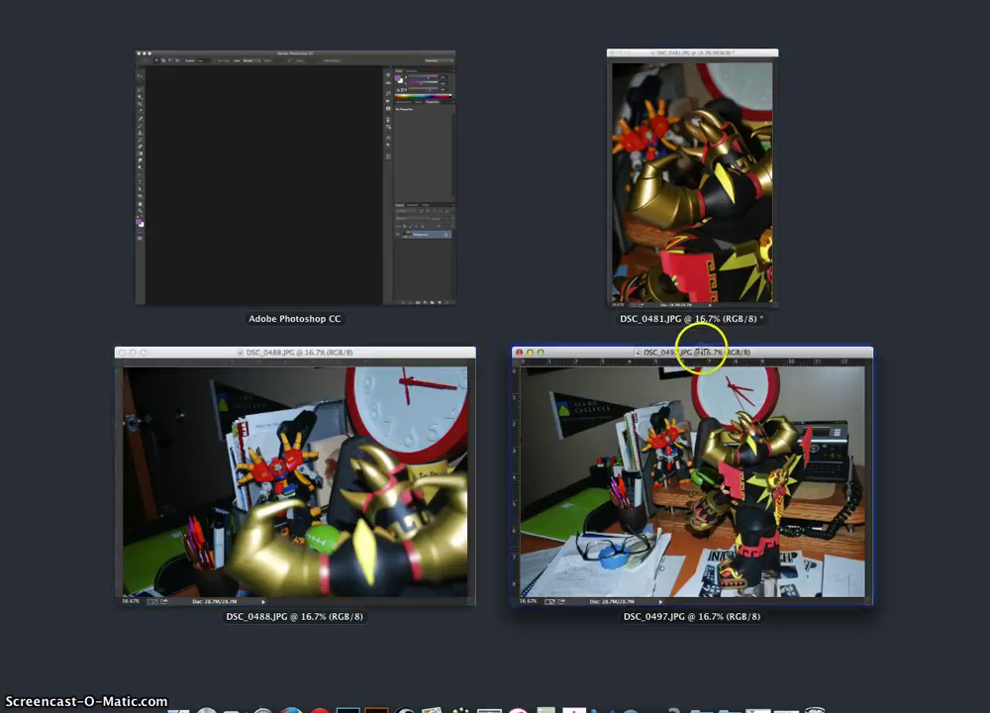
left_click(450, 353)
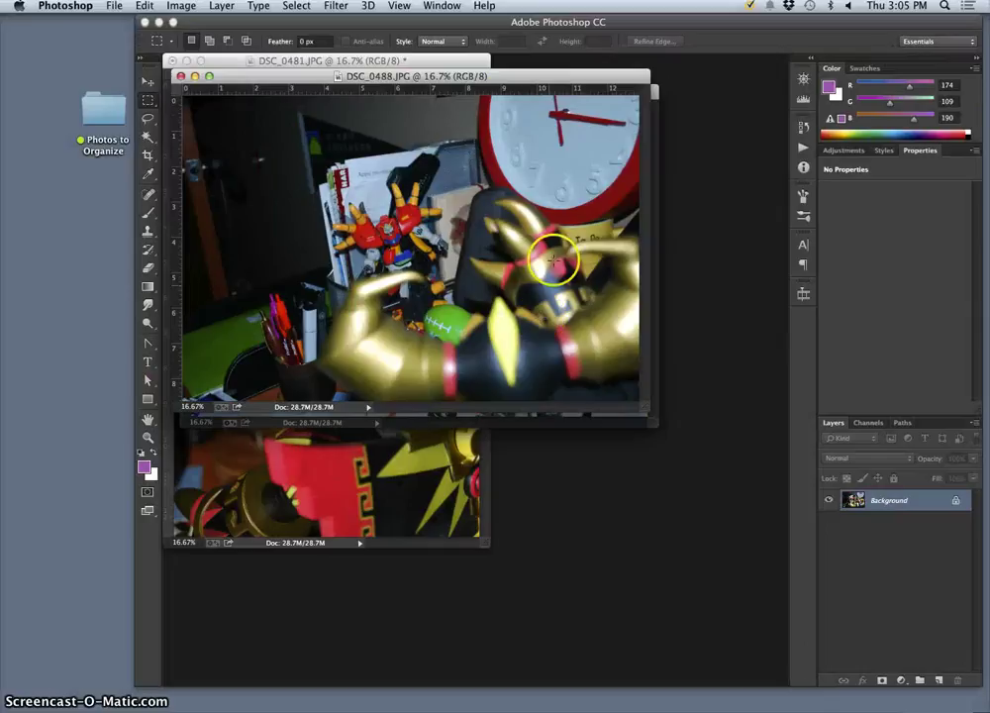
Reposition and enlarge the DSC_0488.JPG window so the whole photo at 16.7% has empty canvas around it.
left_click_drag(516, 80, 440, 122)
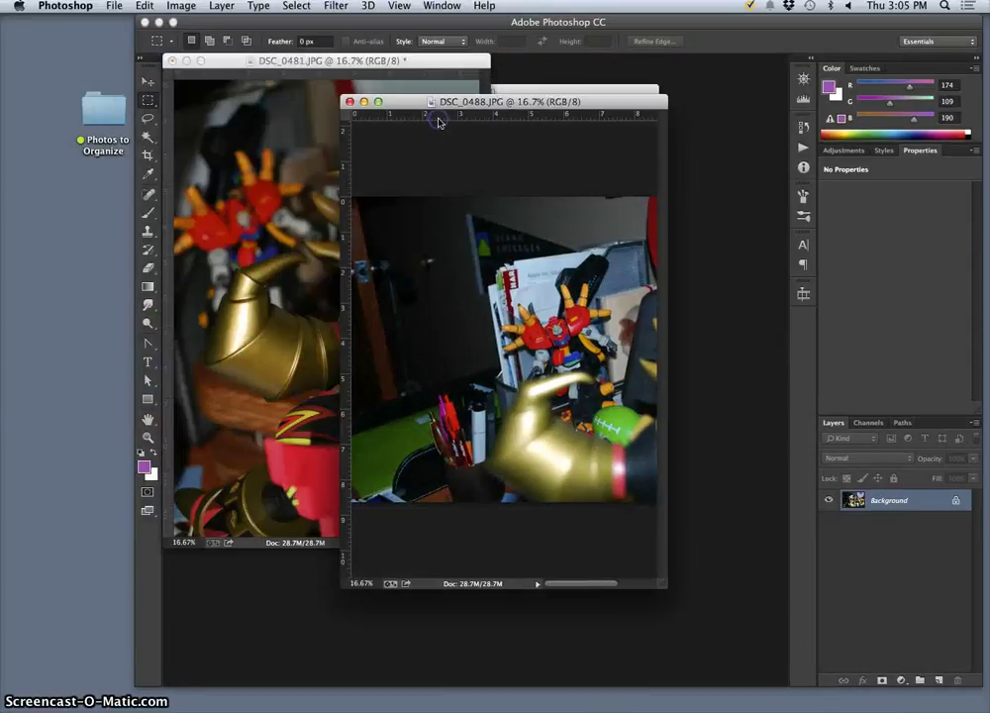
left_click_drag(666, 585, 869, 605)
left_click_drag(707, 102, 552, 87)
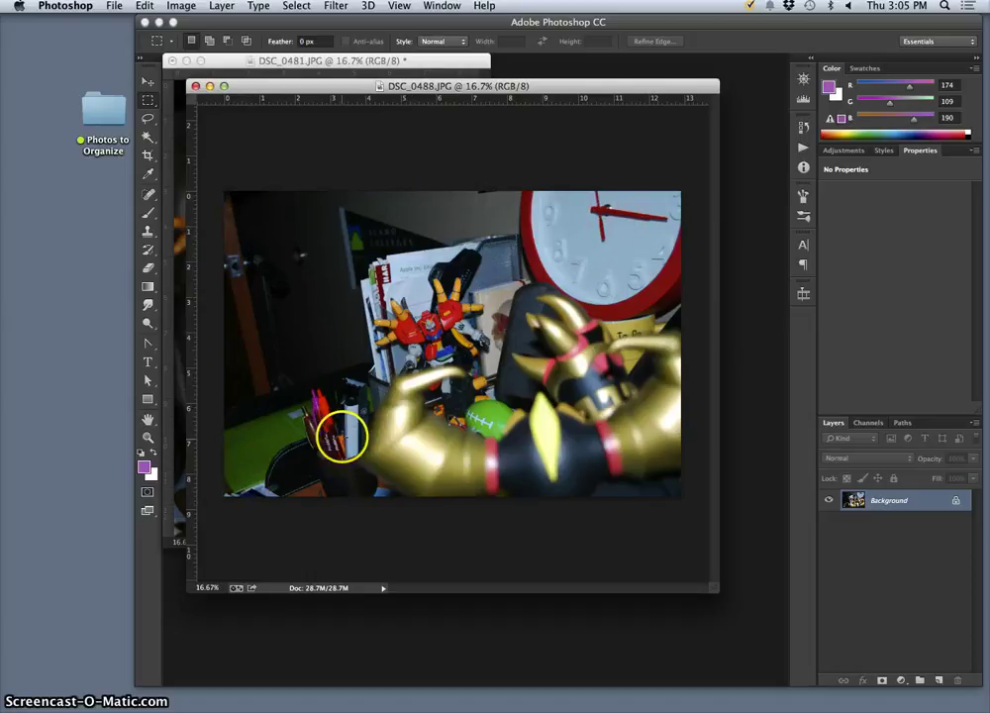
key("super+equal")
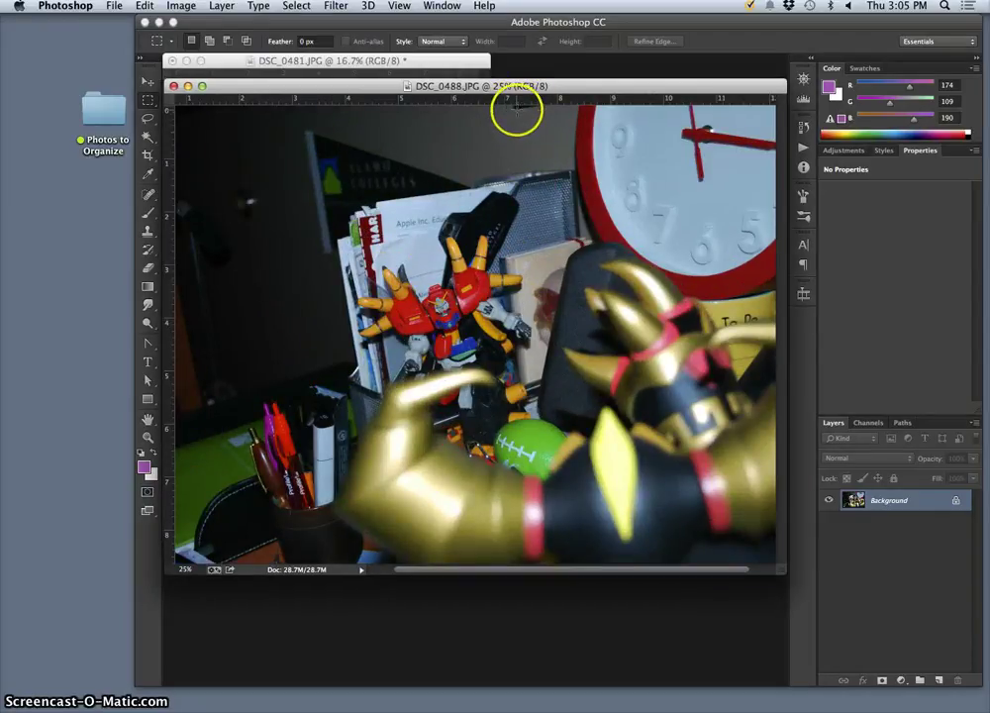
key("super+minus")
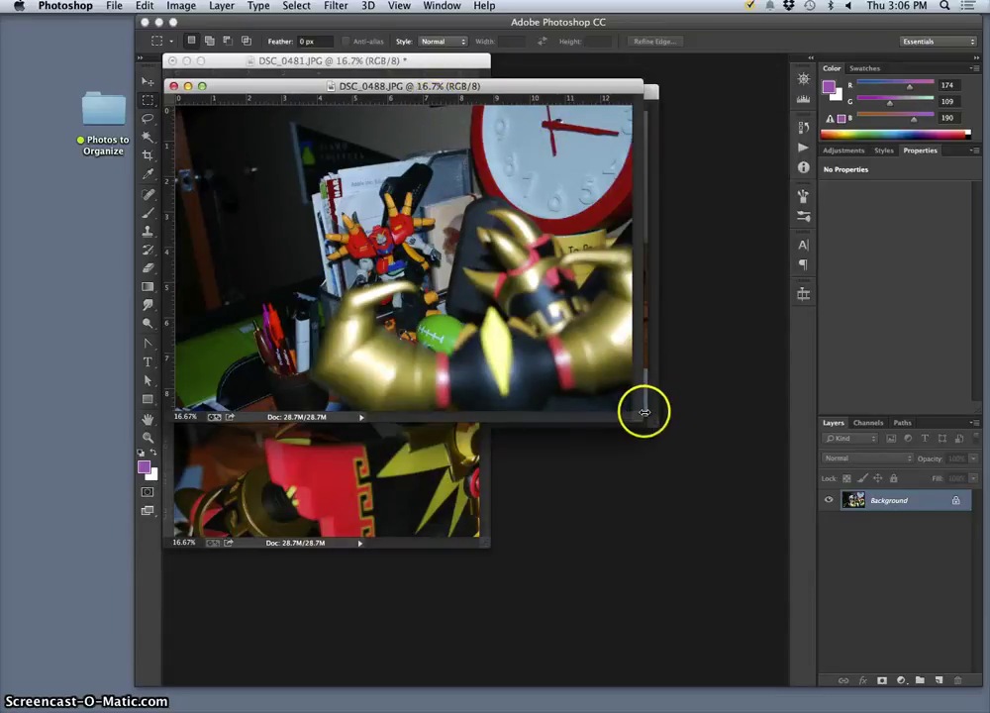
left_click_drag(639, 419, 755, 601)
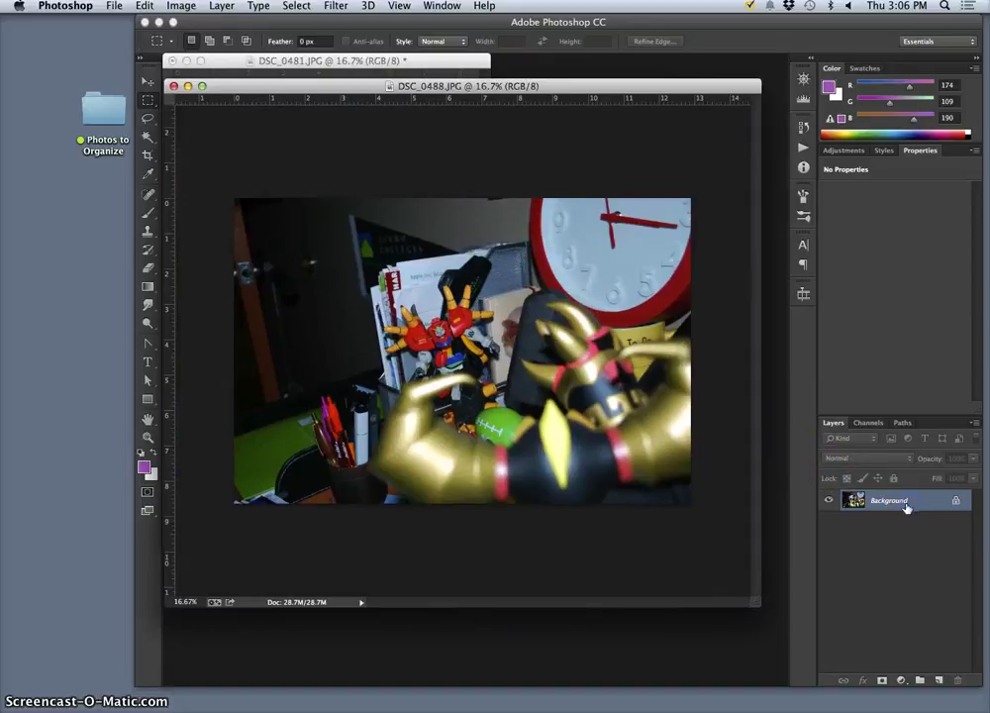
Duplicate the Background layer and lasso the dark spot on the photo's upper edge beside the clock, replacing it with a Content-Aware fill.
key("super+j")
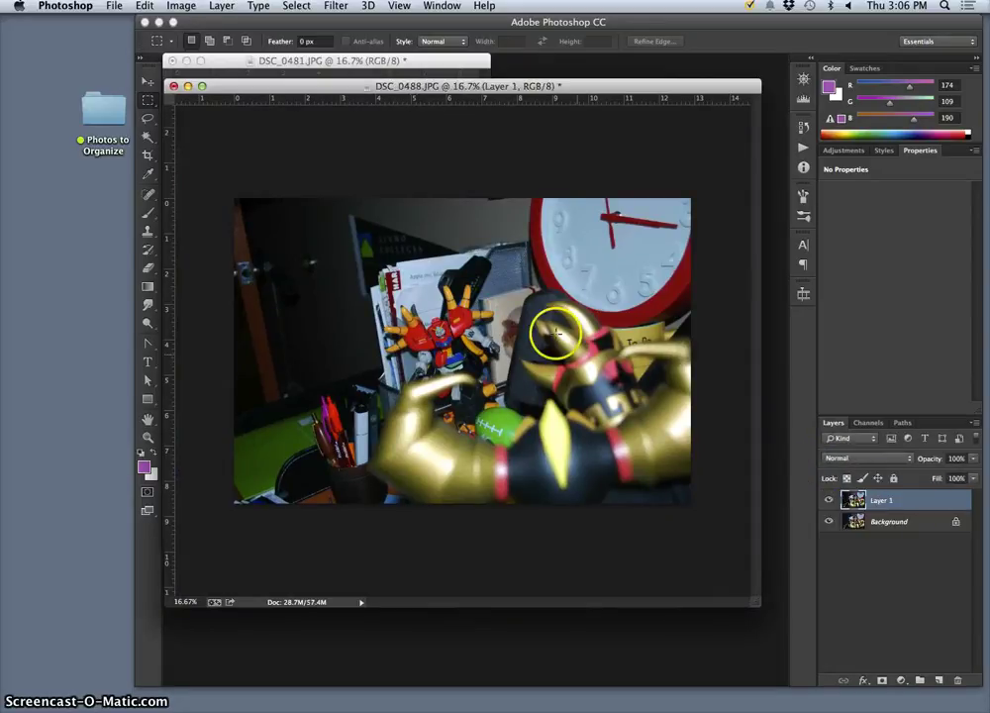
key("super+plus")
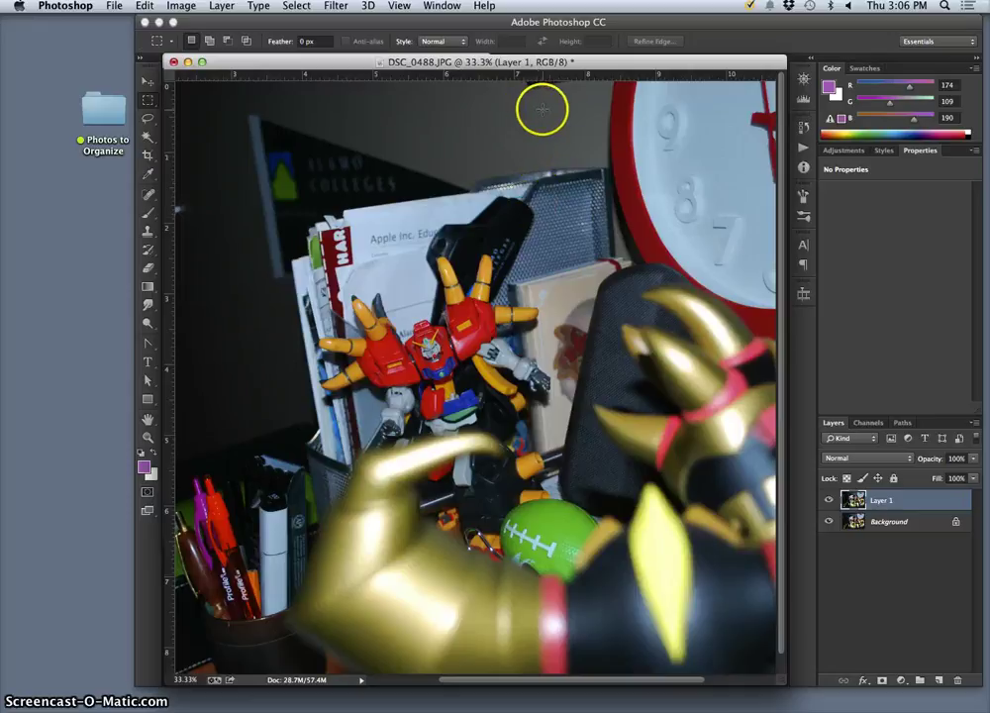
left_click(148, 117)
left_click_drag(522, 84, 520, 74)
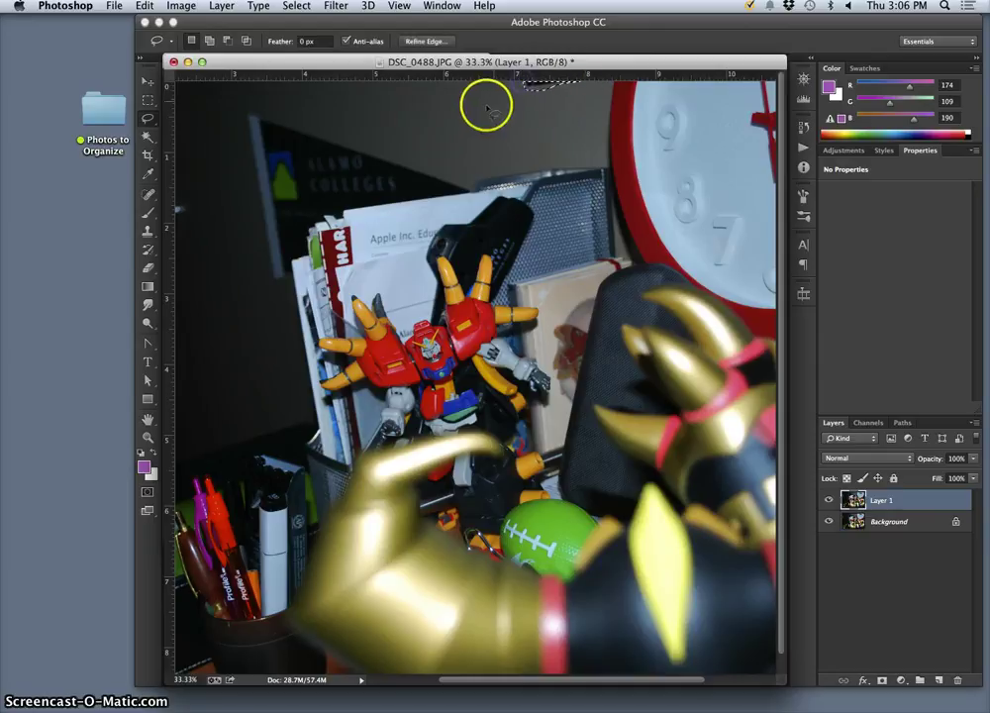
left_click(145, 6)
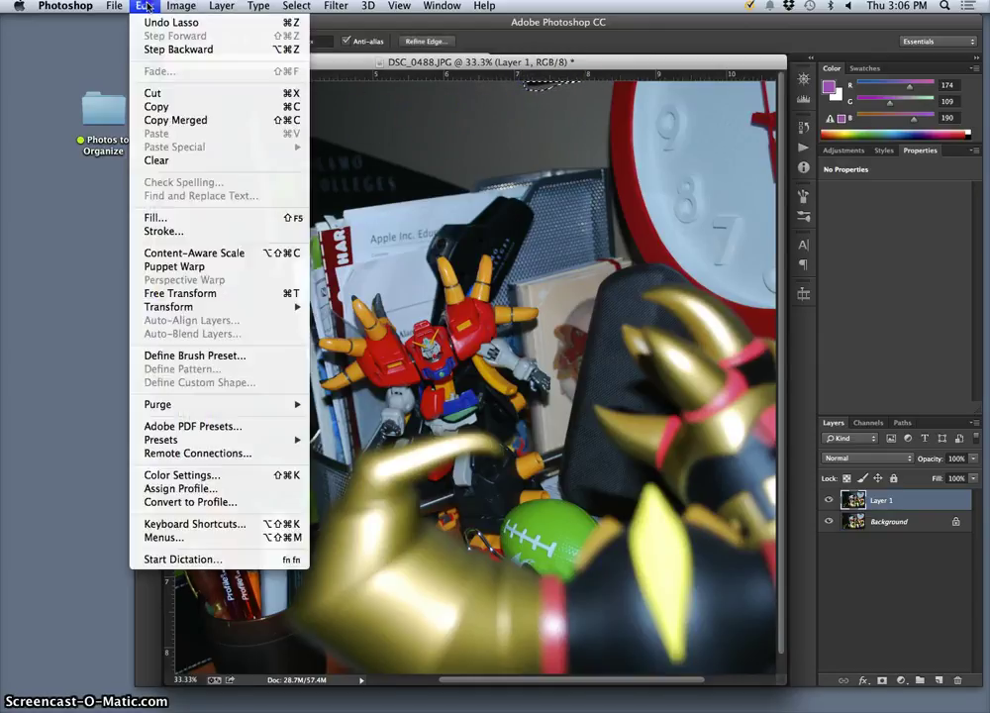
left_click(162, 219)
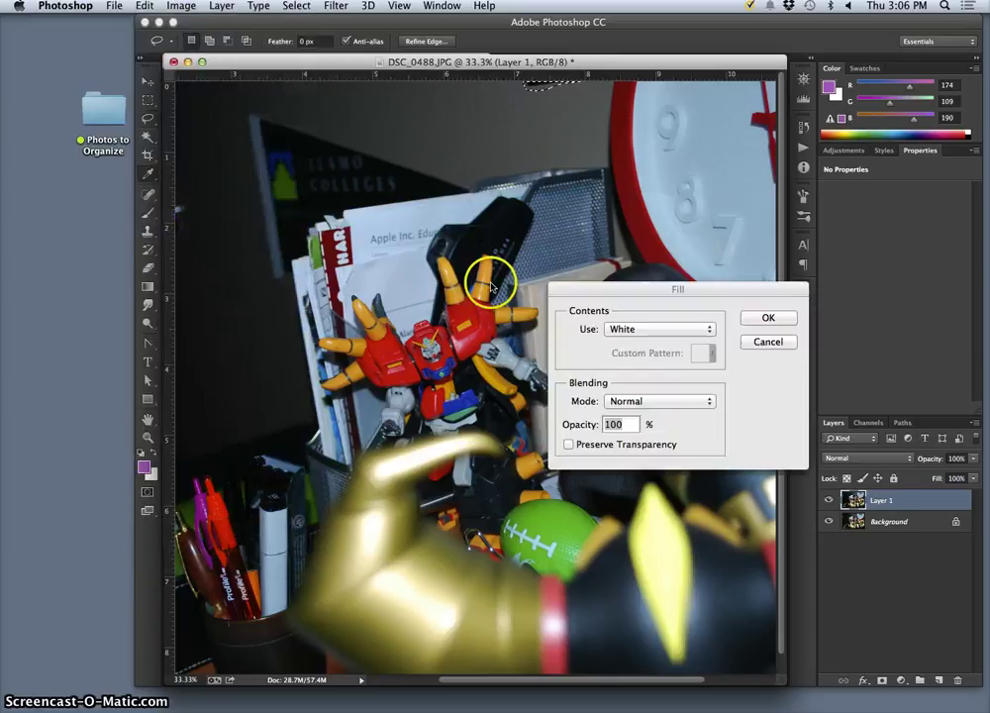
left_click(658, 328)
left_click(630, 260)
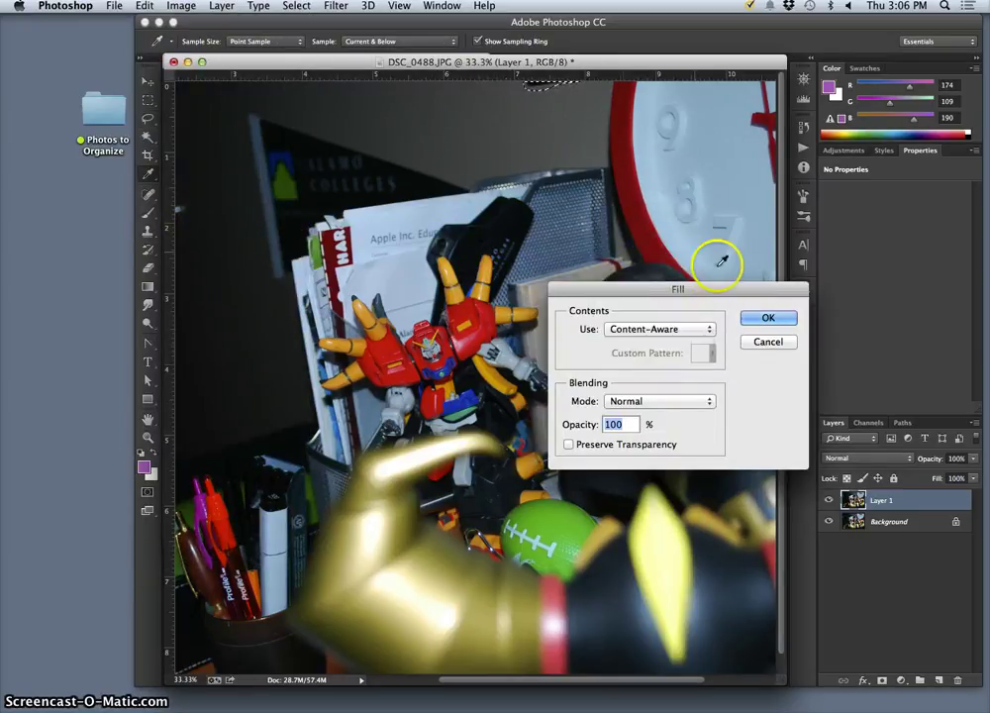
left_click(768, 317)
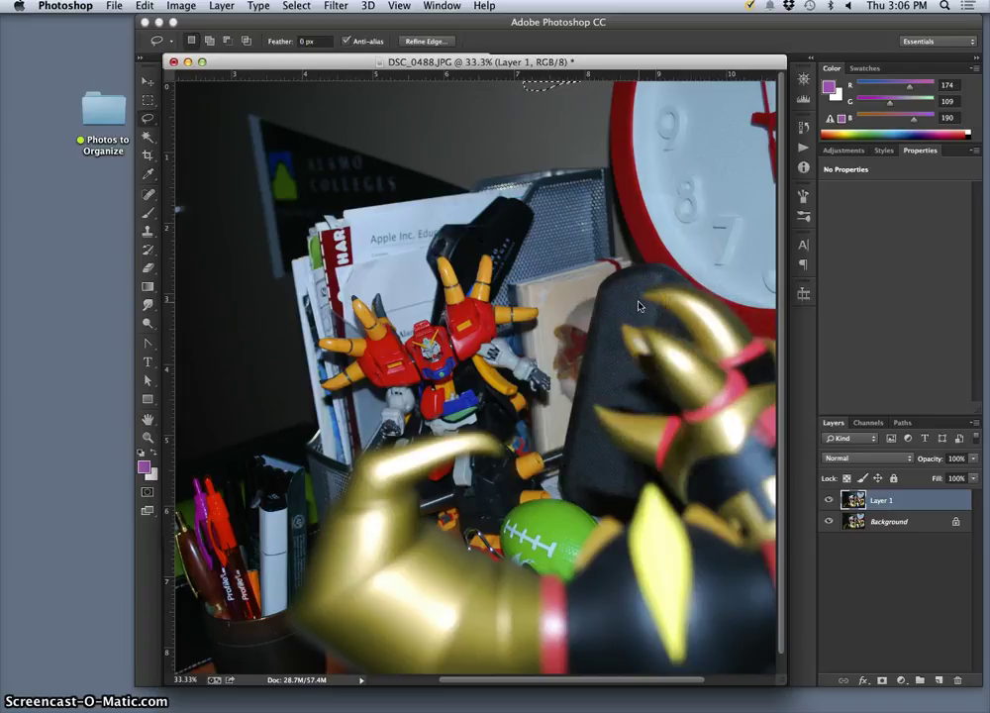
Clear the lasso selection and fit the whole photo at 16.7% in an enlarged window.
mouse_move(638, 307)
left_mouse_down()
mouse_move(611, 291)
mouse_move(563, 223)
mouse_move(533, 142)
mouse_move(497, 99)
mouse_move(610, 92)
mouse_move(613, 193)
left_mouse_up()
scroll(614, 193, "right", 5)
key("super+minus")
key("super+minus")
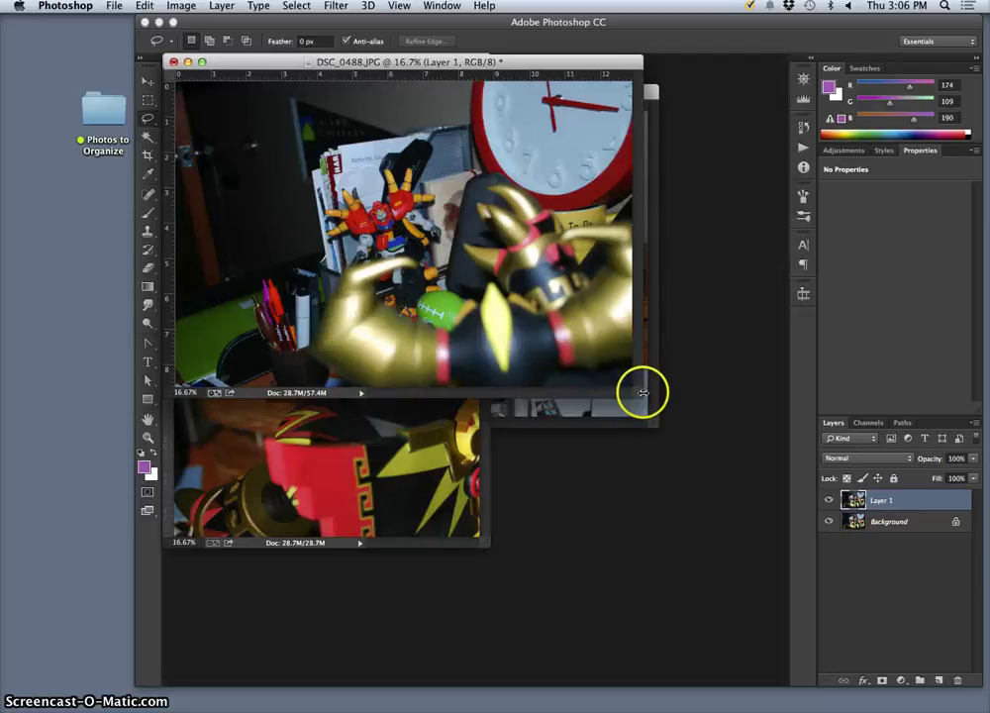
left_click_drag(639, 396, 764, 603)
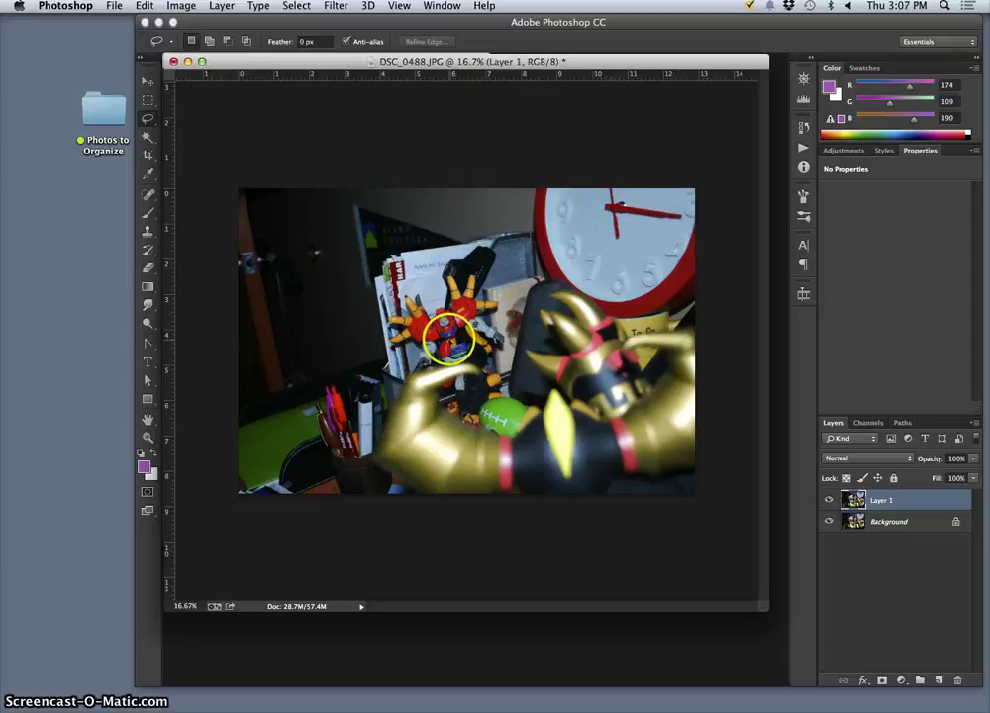
Examine the red toy robot and its surroundings up close for small blemishes, at magnifications up to 300%.
key("super+plus")
key("super+plus")
key("super+plus")
key("super+plus")
key("super+plus")
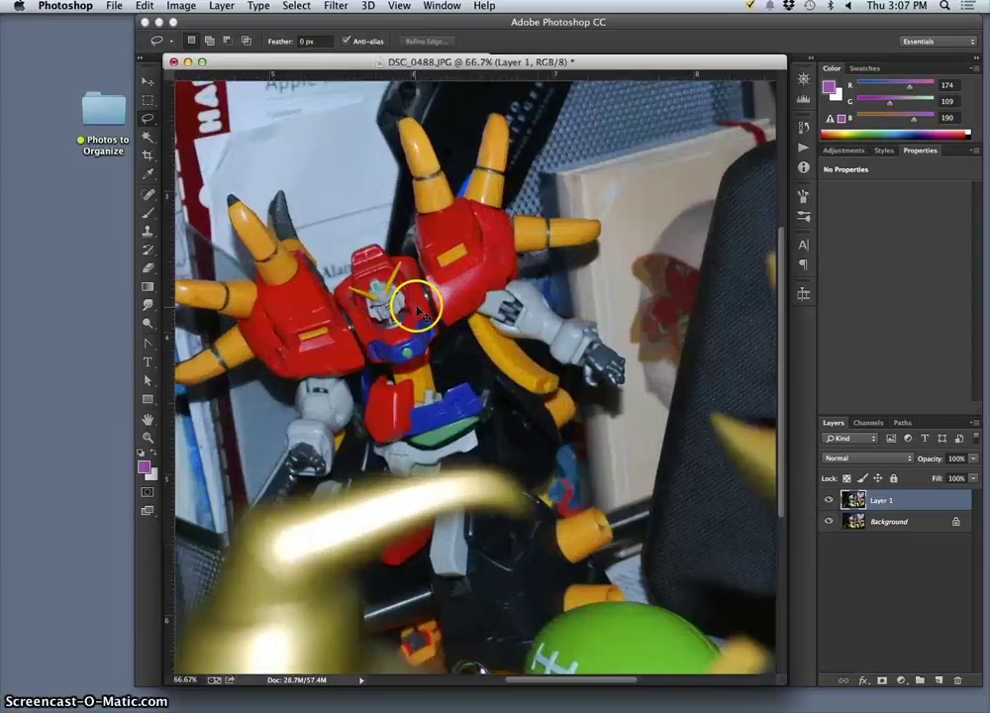
scroll(417, 308, "left", 5)
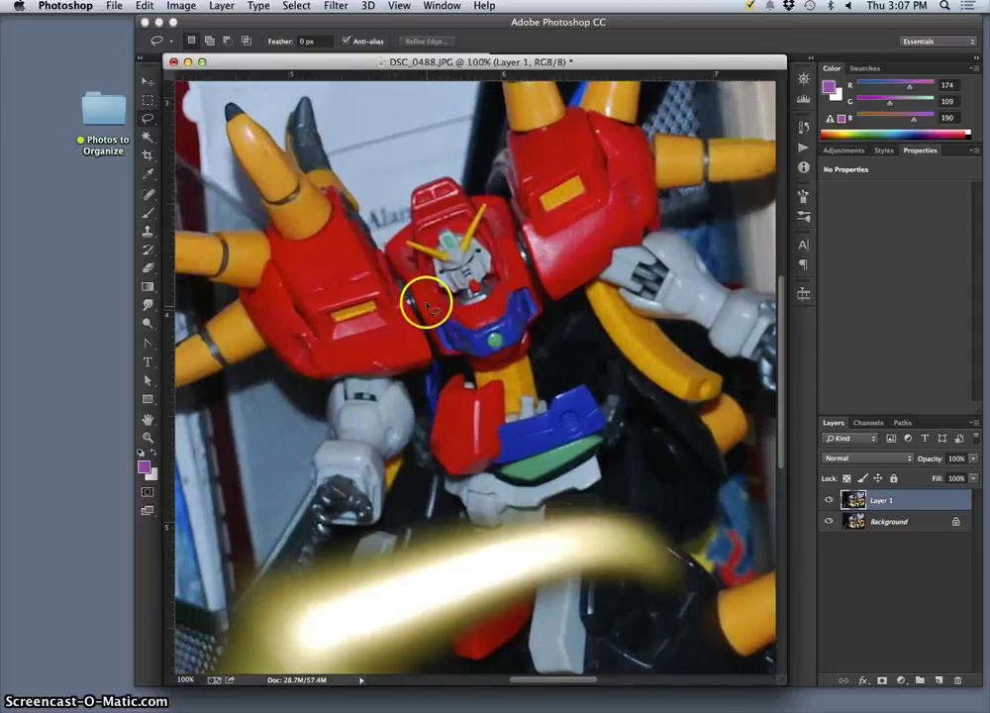
key("super+plus")
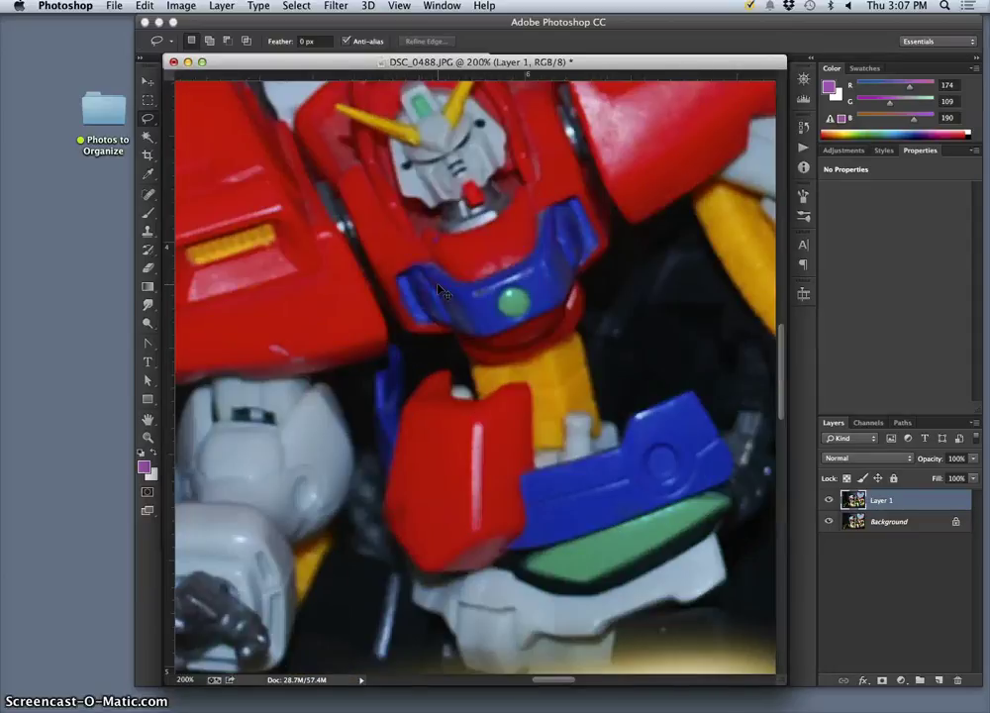
key("super+minus")
scroll(440, 289, "left", 8)
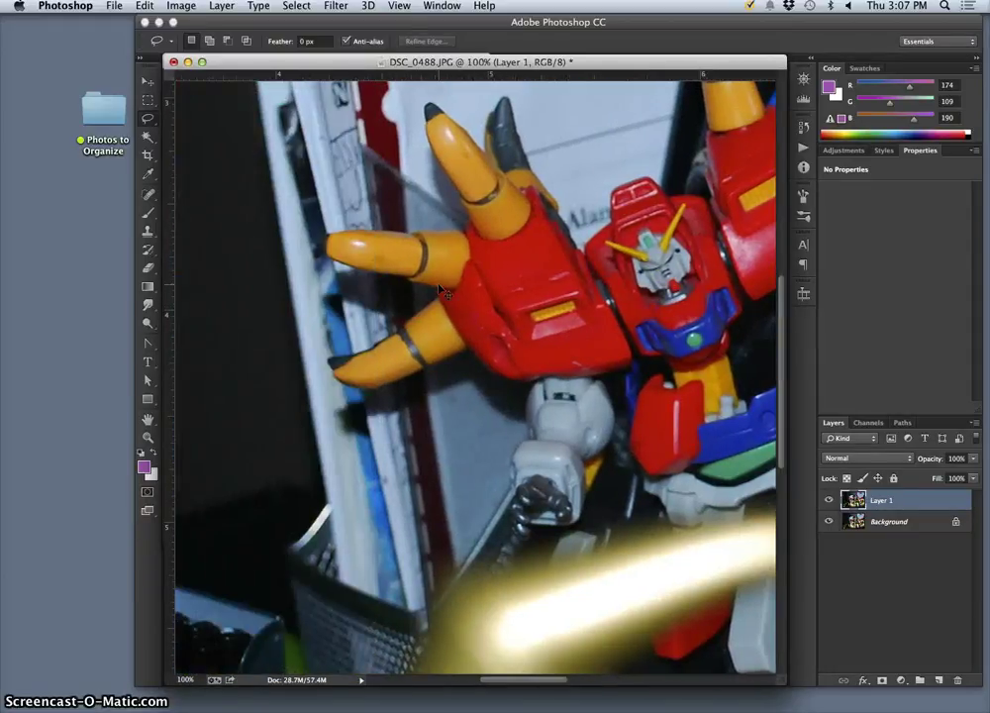
scroll(446, 292, "up", 3)
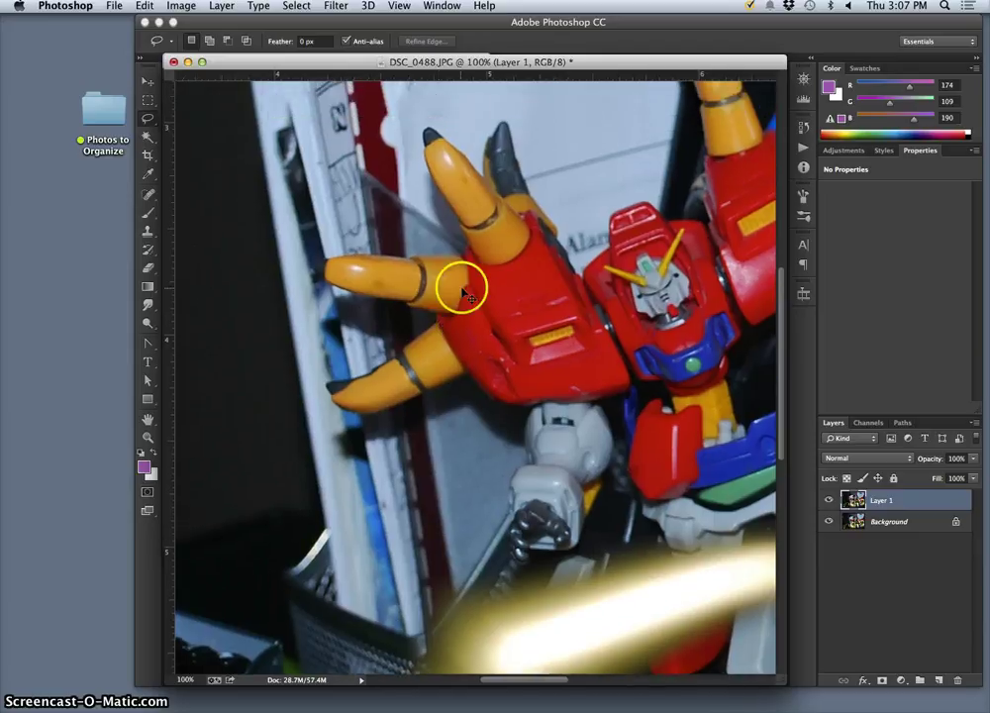
key("super+plus")
key("super+plus")
scroll(520, 298, "up", 5)
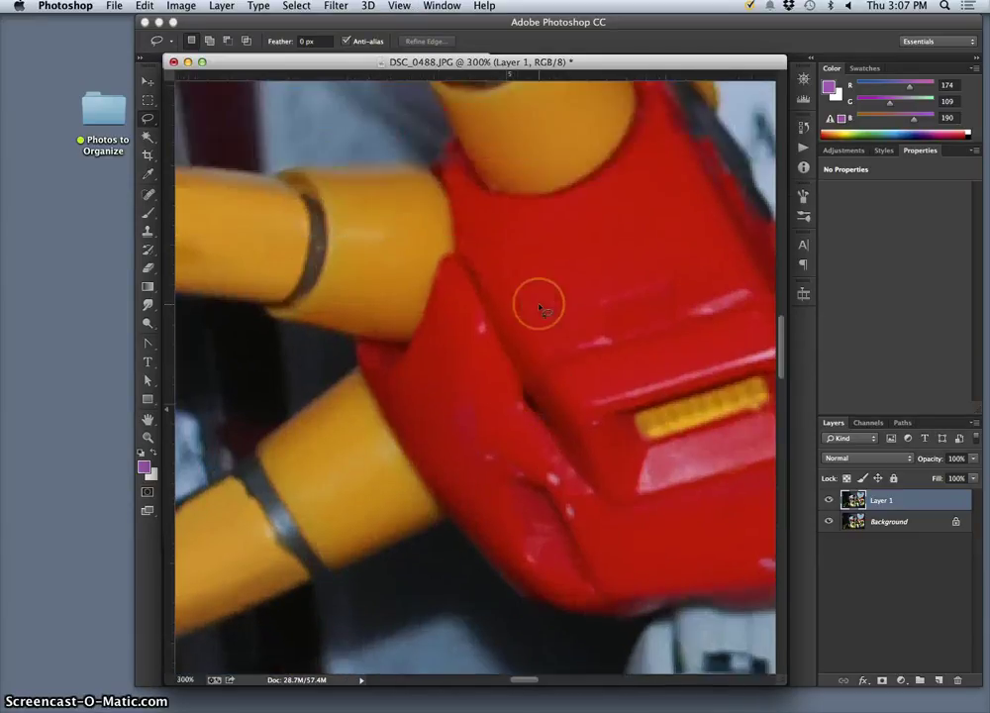
key("super+minus")
scroll(538, 306, "left", 5)
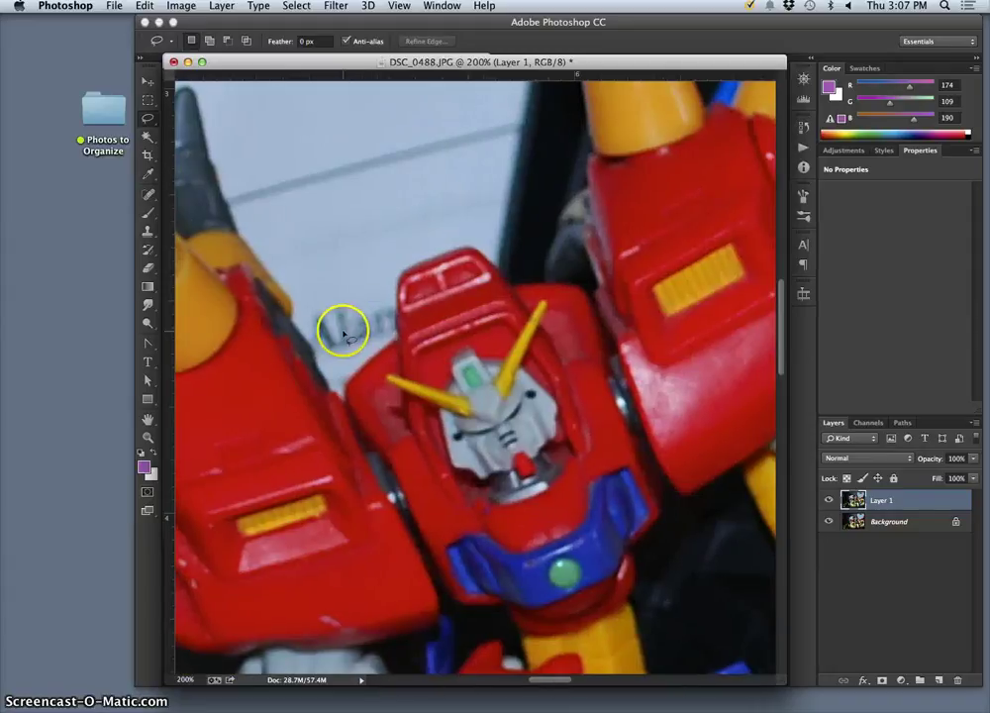
scroll(376, 333, "left", 3)
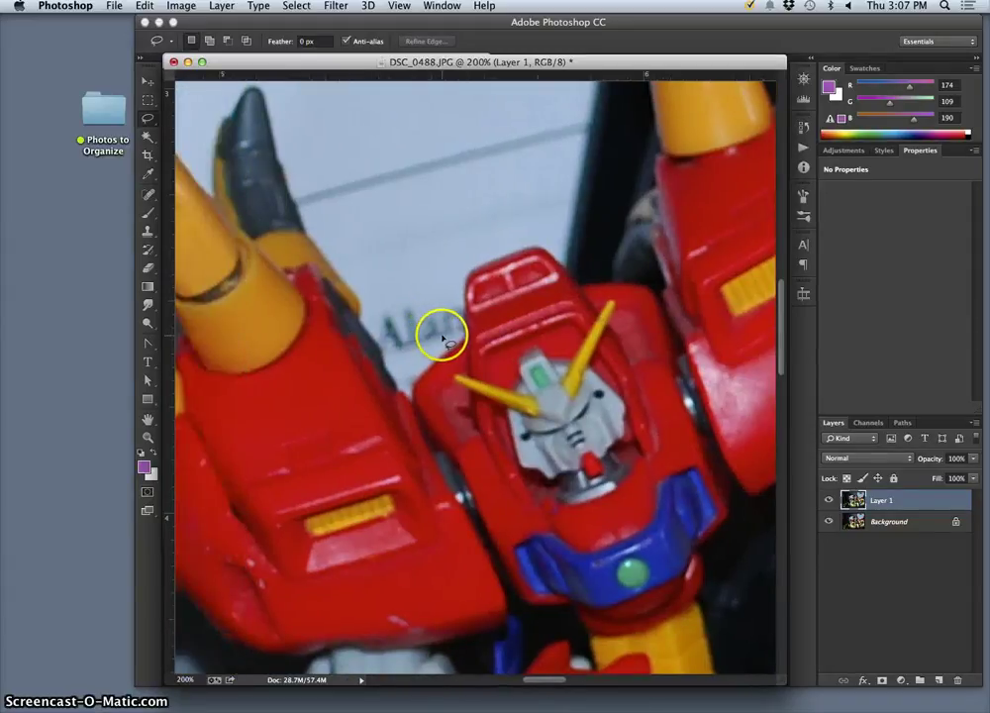
key("super+minus")
scroll(452, 356, "down", 5)
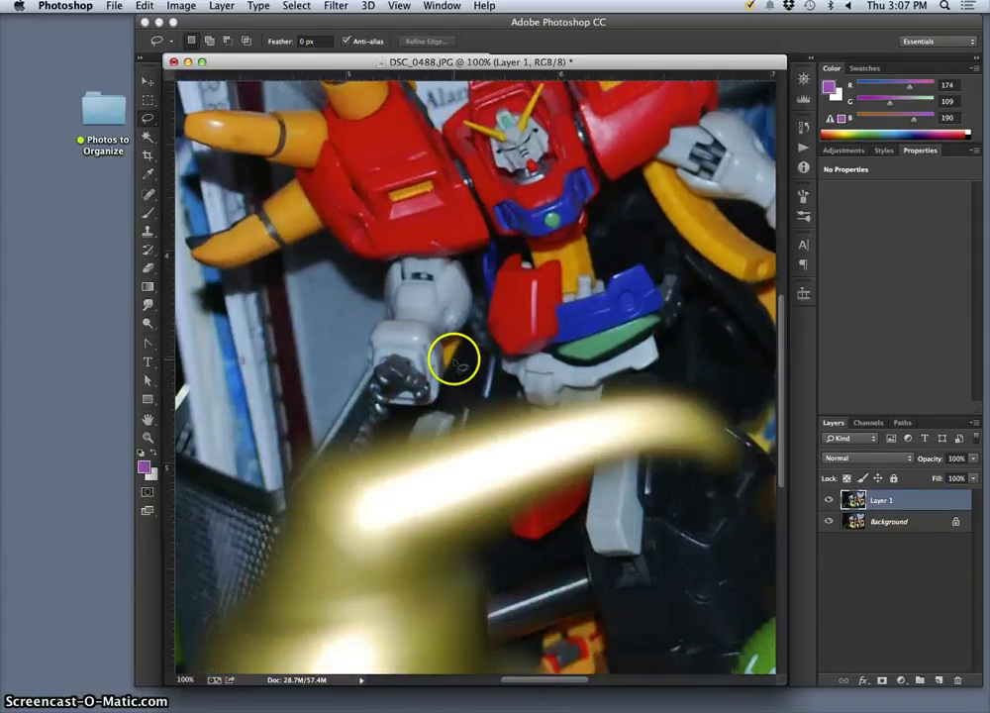
Examine the robot's grey hand, its lower parts and the green football for blemishes, at magnifications up to 300%.
key("super+plus")
key("super+plus")
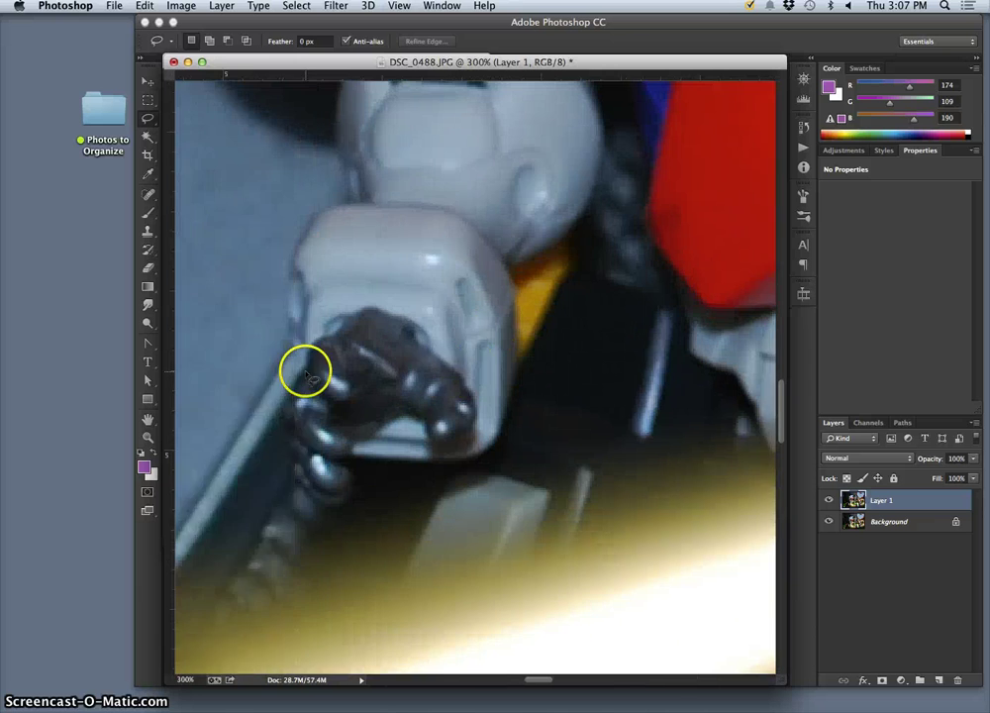
left_click_drag(307, 376, 409, 358)
key("super+1")
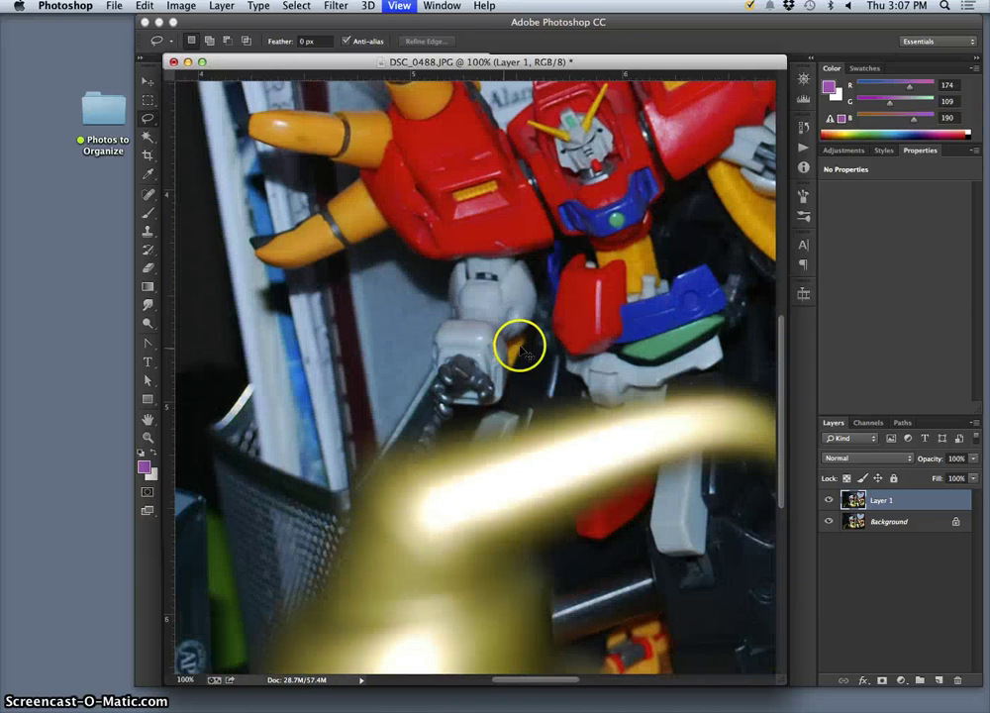
key("super+minus")
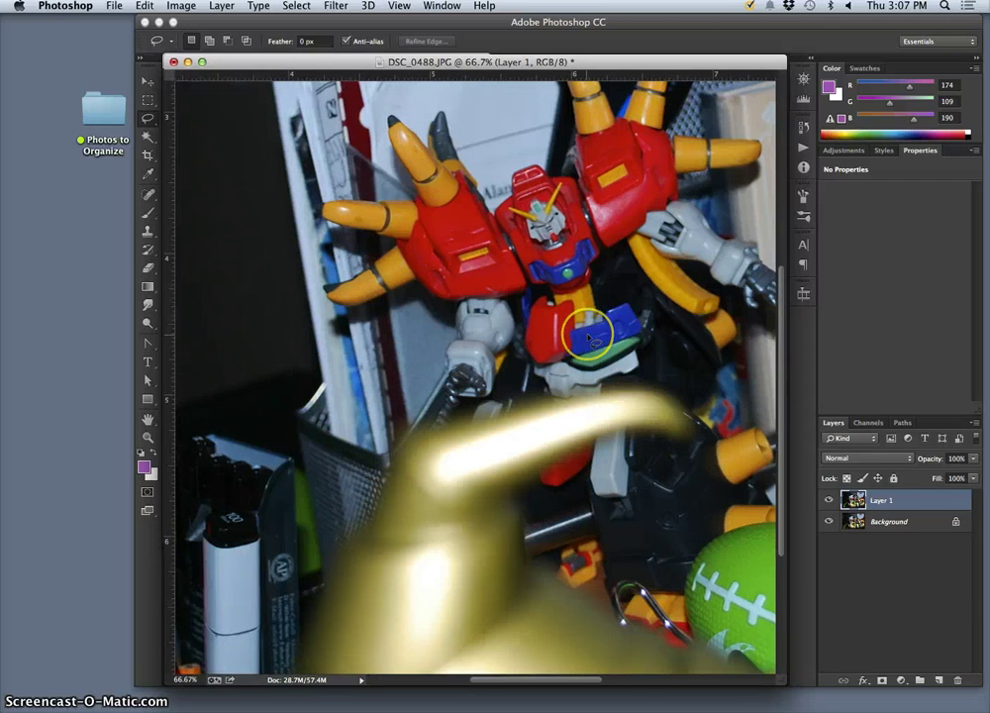
scroll(584, 337, "right", 3)
key("super+plus")
scroll(586, 346, "down", 5)
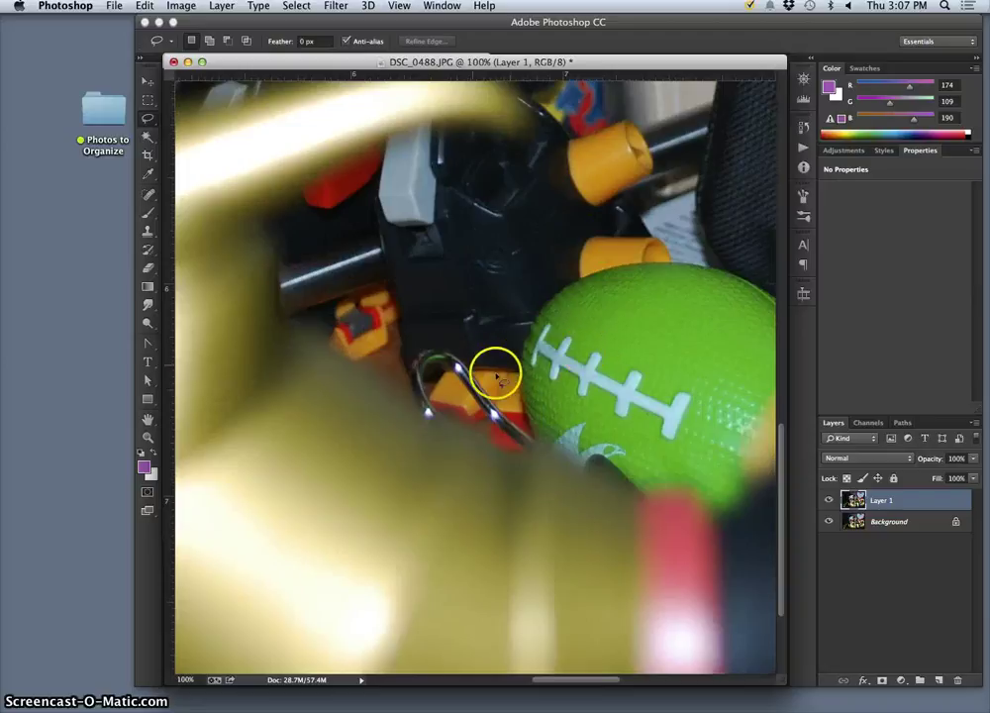
scroll(567, 349, "up", 2)
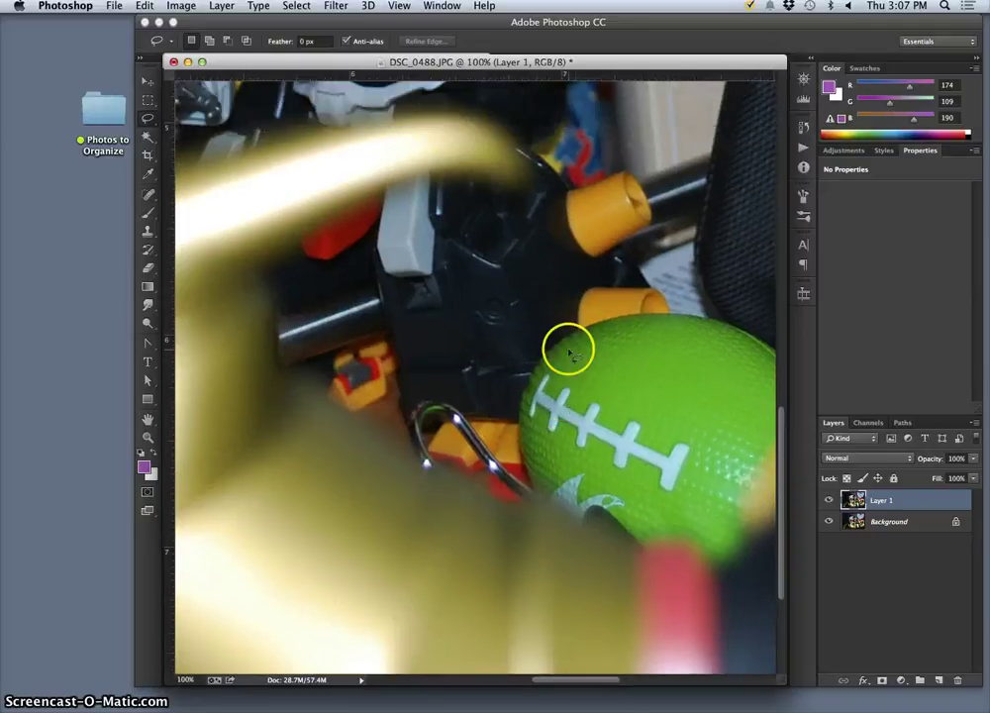
scroll(576, 351, "up", 4)
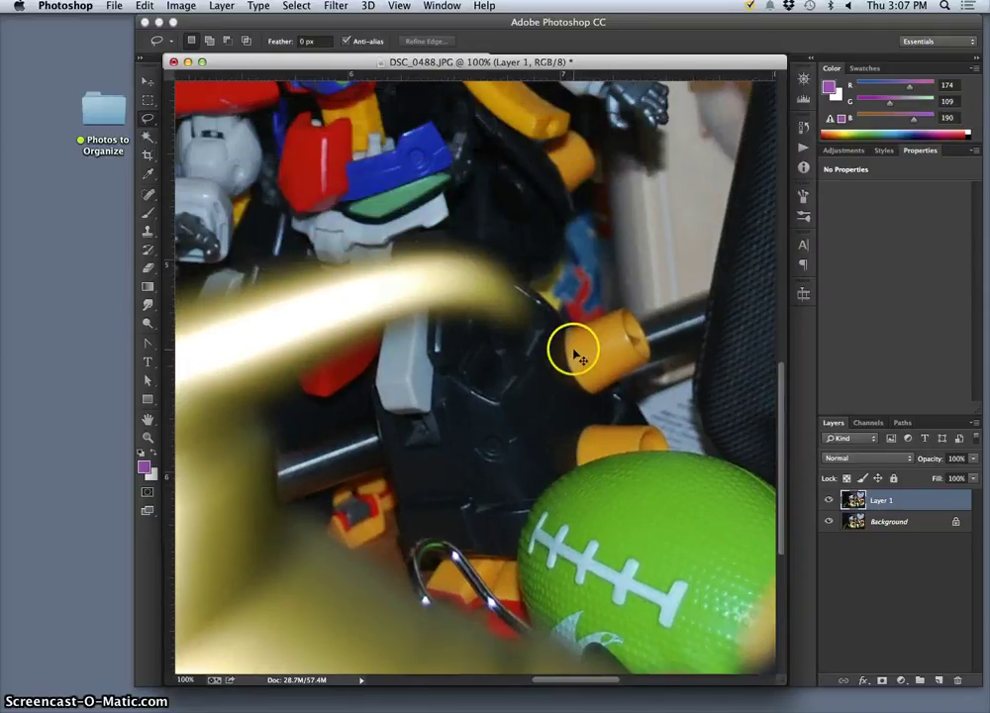
Show the whole photo at 16.7% in an enlarged window with empty canvas around it.
key("super+minus")
key("super+minus")
key("super+minus")
key("super+minus")
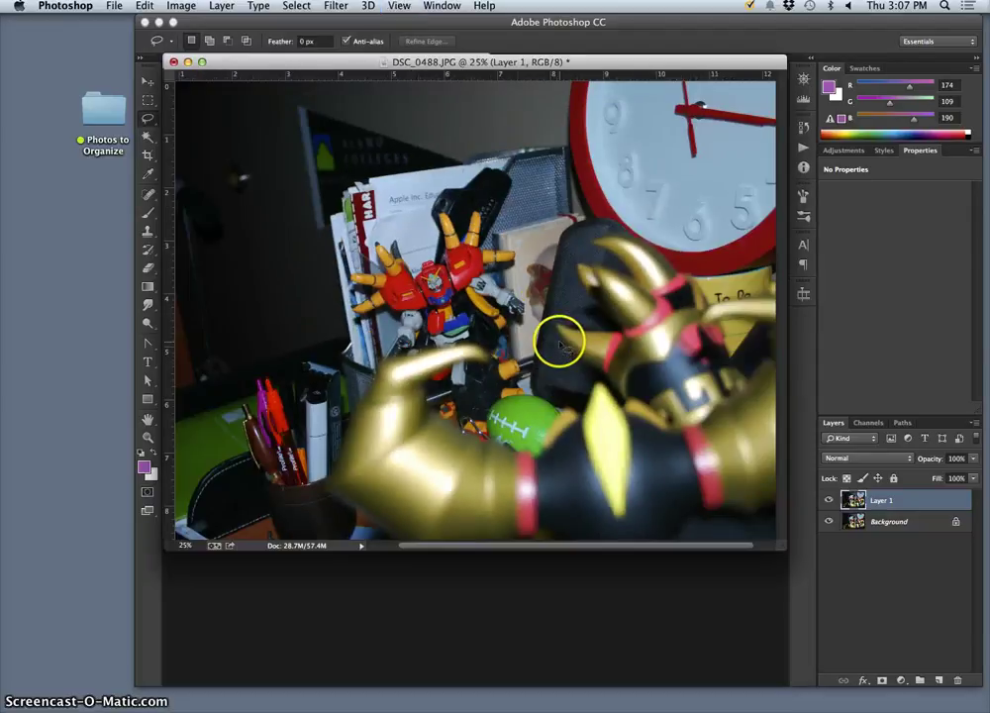
key("super+minus")
key("super+plus")
key("super+minus")
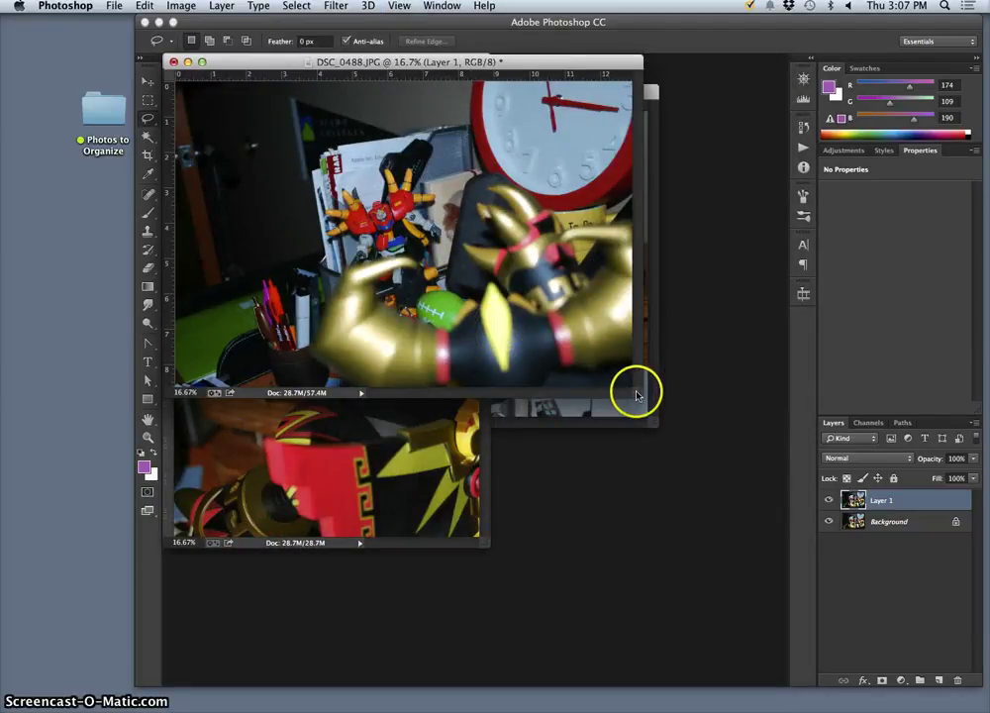
left_click_drag(636, 396, 754, 487)
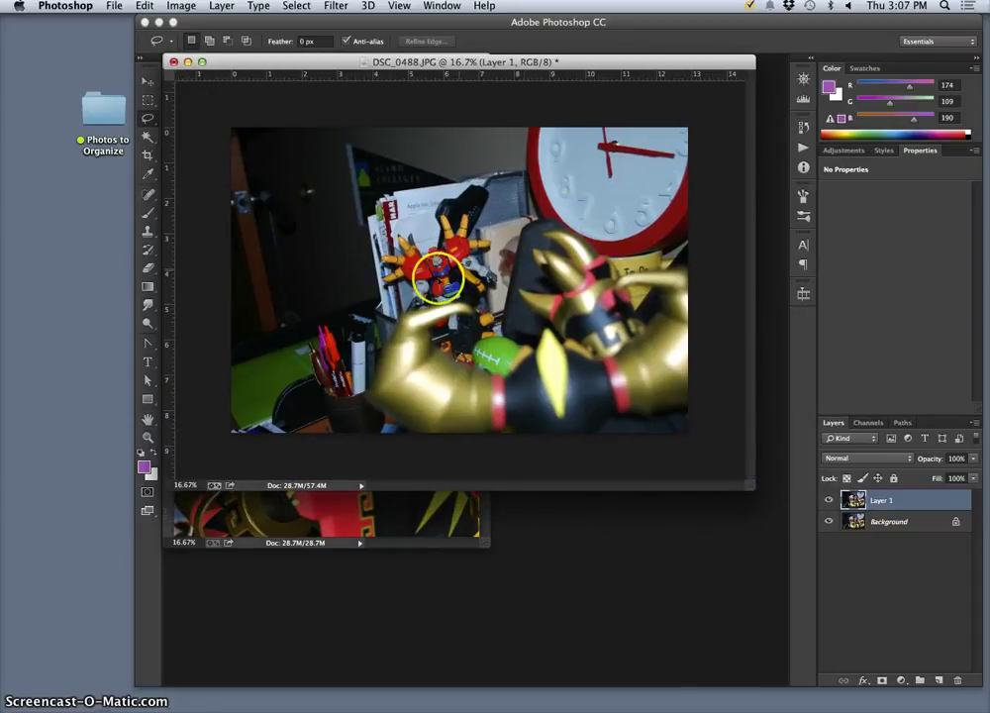
Examine the photo at 33.3% from the clock across to the dark door, and review it as a whole at 12.5%.
key("super+plus")
scroll(588, 247, "right", 5)
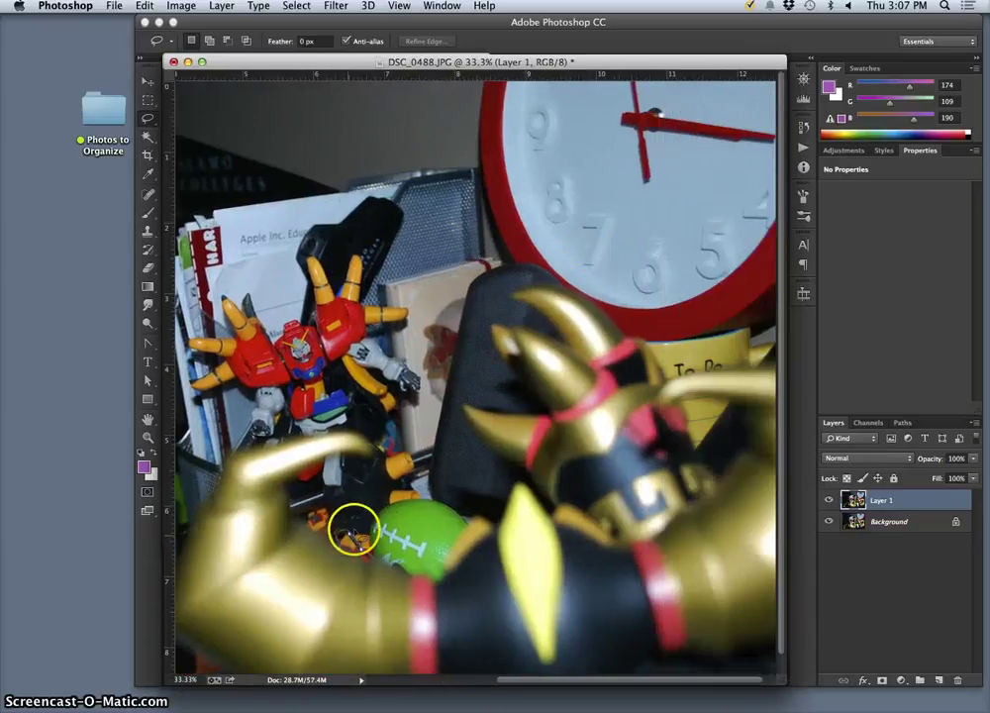
scroll(553, 271, "right", 1)
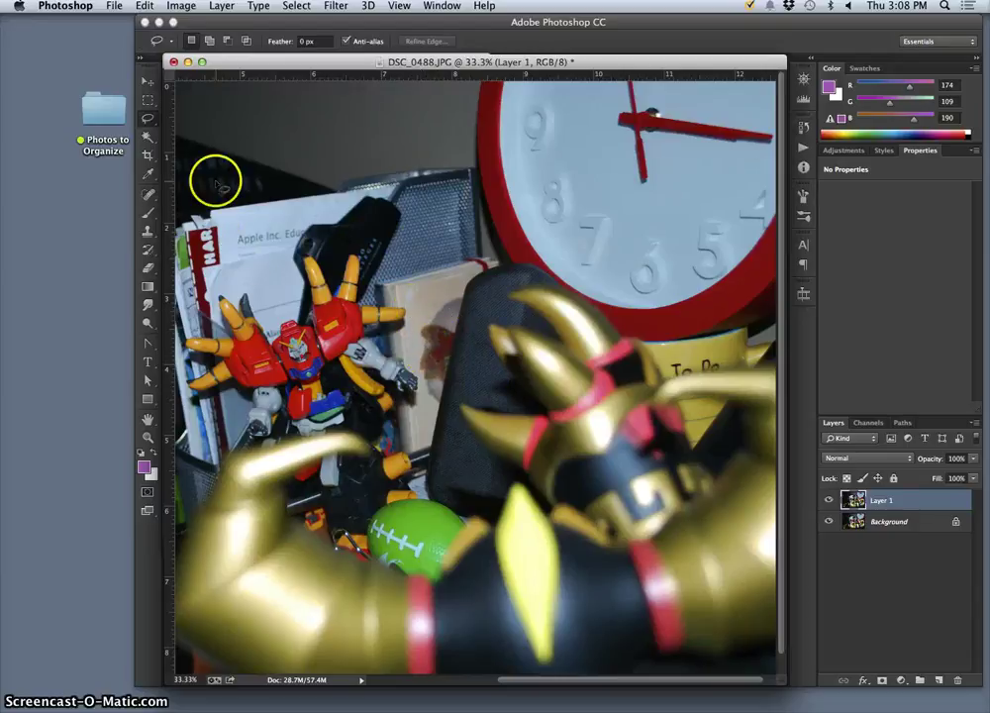
scroll(215, 183, "left", 5)
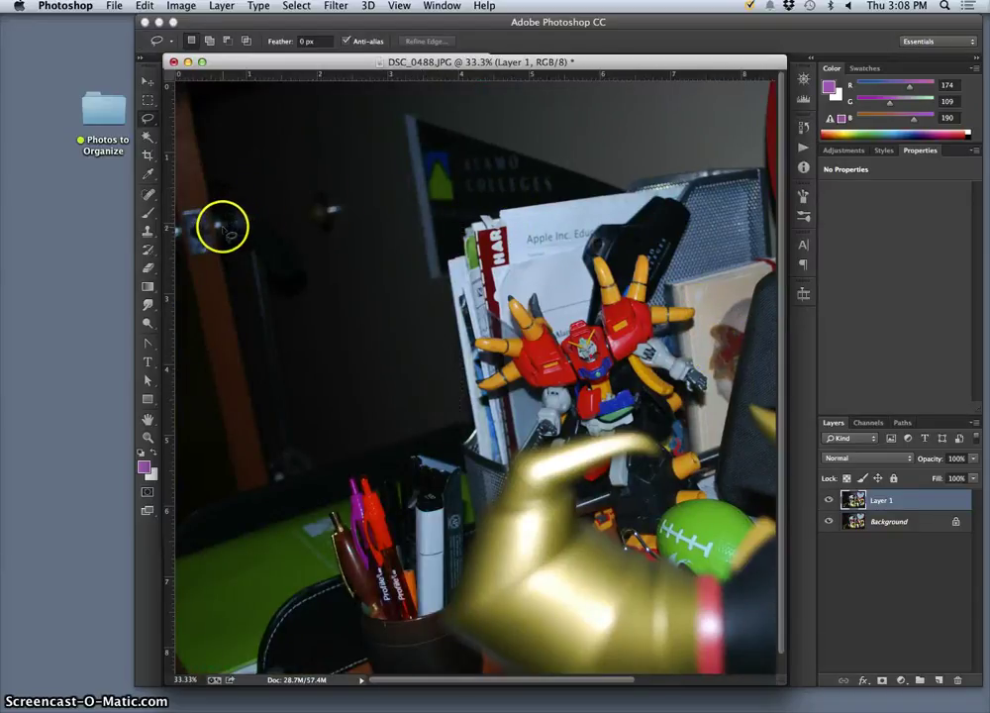
scroll(334, 302, "down", 3)
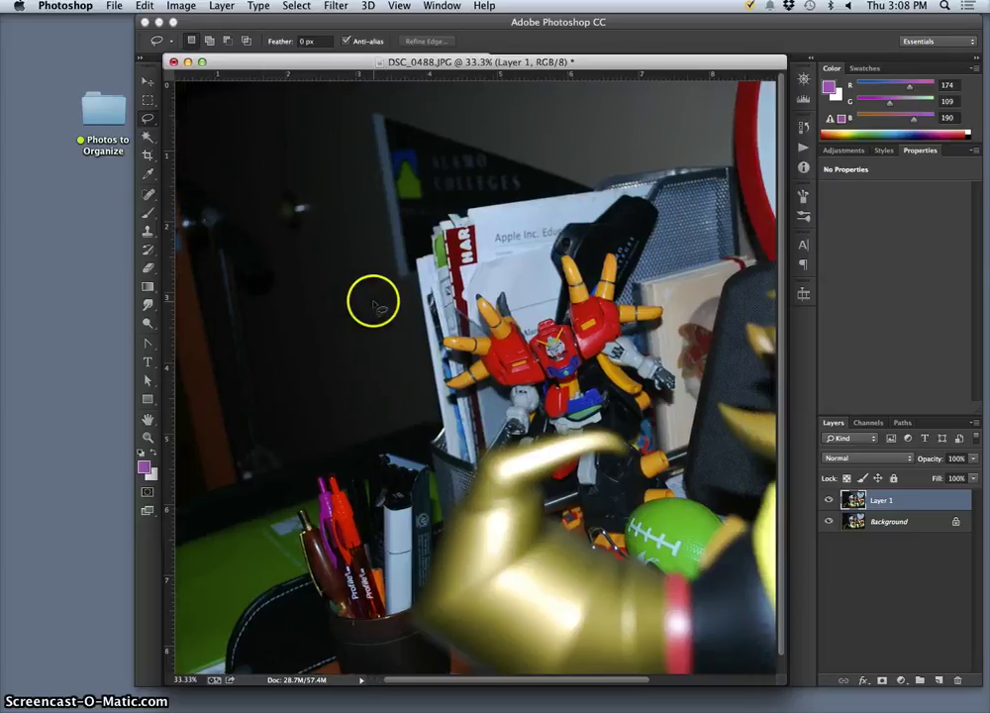
scroll(379, 305, "down", 2)
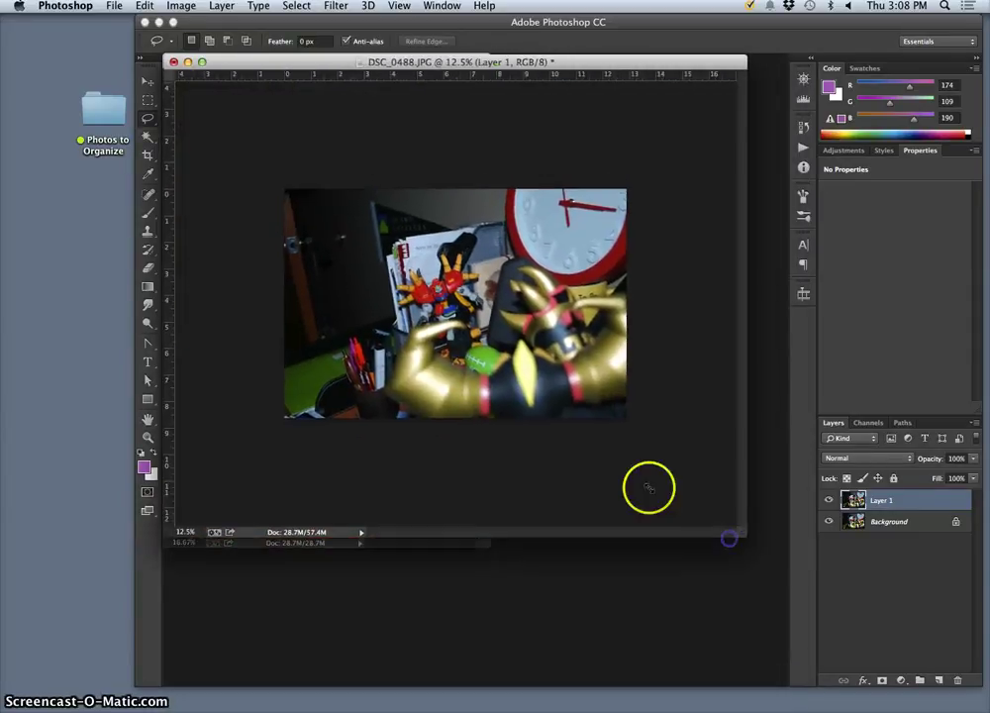
left_click(828, 504)
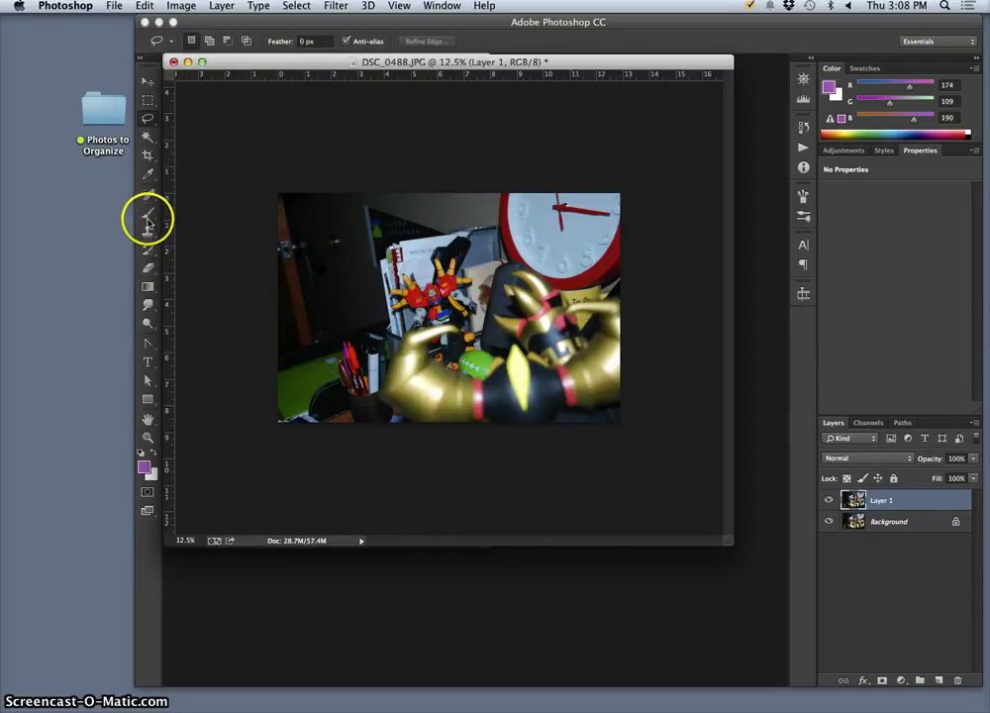
Set up the Burn tool with a 1384 px brush and 16% exposure.
mouse_move(149, 304)
left_mouse_down()
mouse_move(182, 308)
mouse_move(187, 323)
mouse_move(146, 326)
mouse_move(178, 321)
mouse_move(194, 335)
left_mouse_up()
left_click(202, 42)
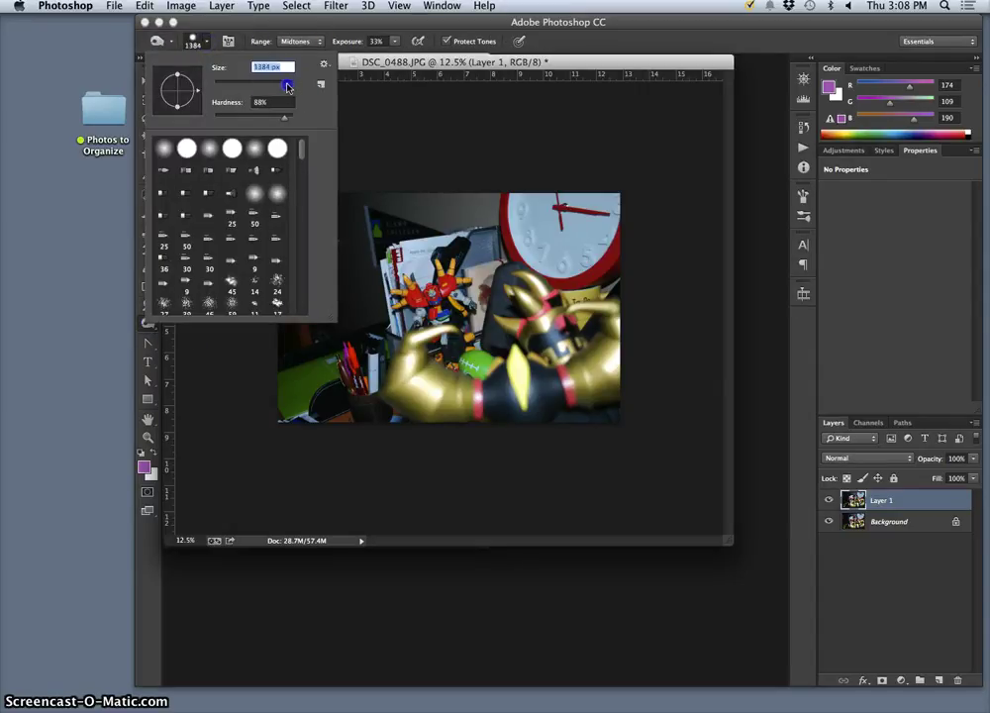
left_click_drag(396, 45, 379, 51)
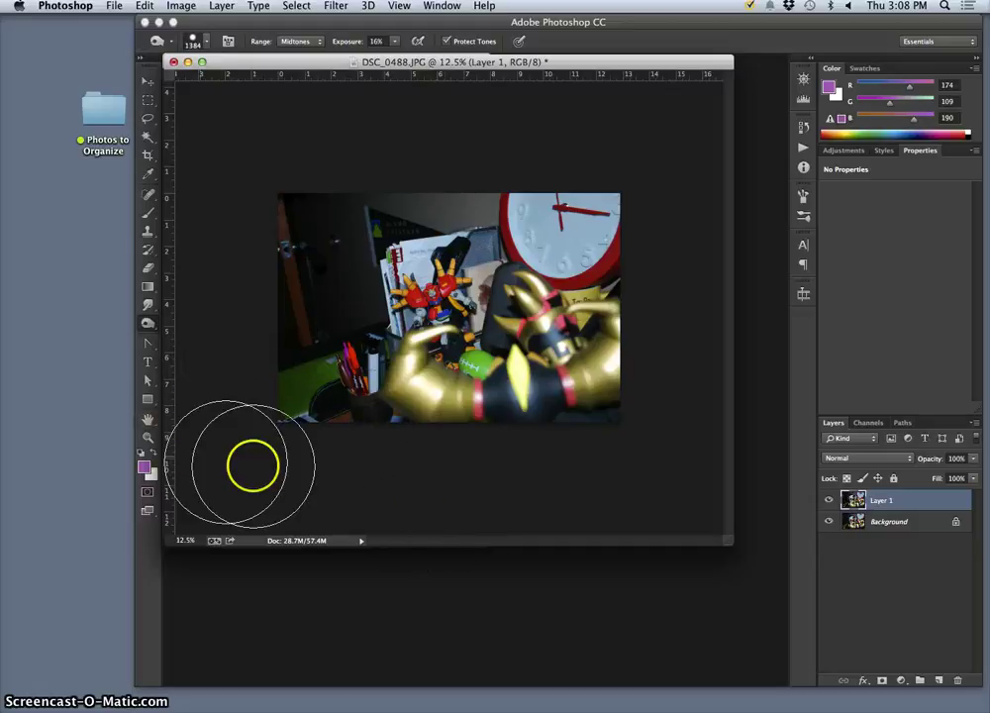
Compare Layer 1 with the original photo by hiding and showing the layer.
left_click(830, 501)
left_click(830, 501)
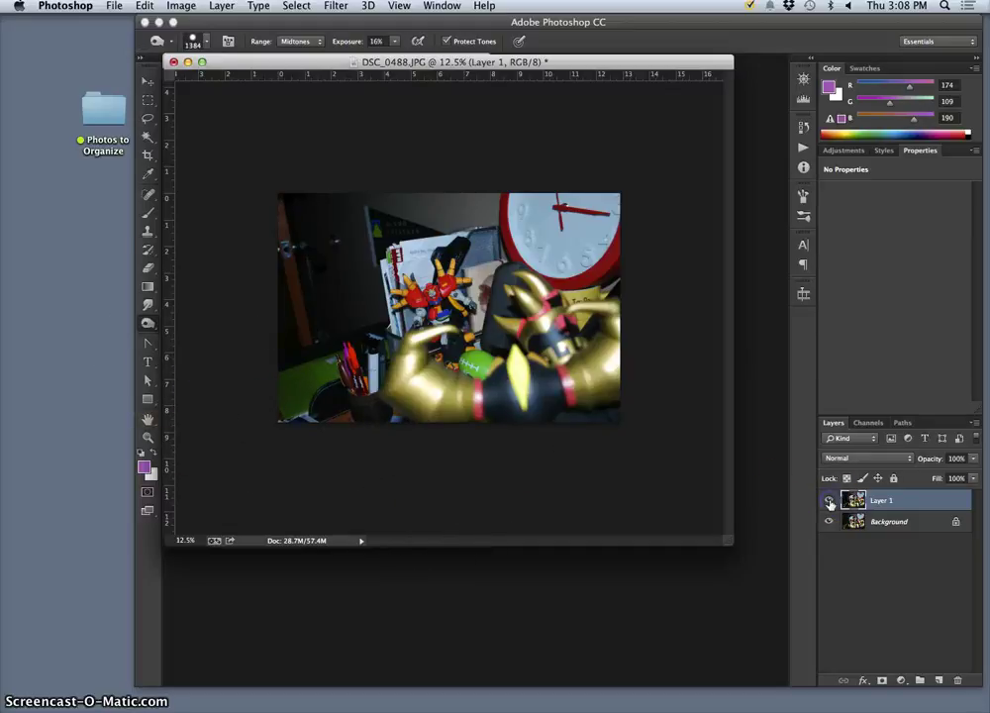
left_click(830, 501)
left_click(829, 501)
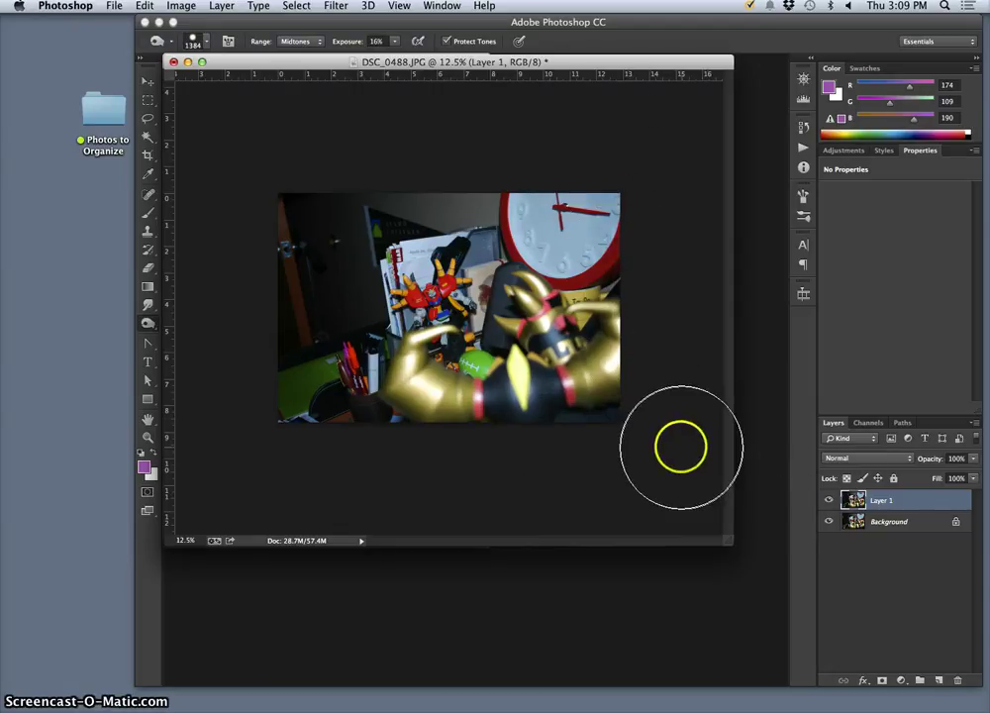
Burn the photo's upper edge and left side on Layer 1 at 16% exposure, toggling the layer to compare it with the original.
mouse_move(638, 141)
left_mouse_down()
mouse_move(663, 174)
mouse_move(638, 376)
mouse_move(530, 458)
mouse_move(694, 257)
mouse_move(632, 152)
mouse_move(497, 136)
left_mouse_up()
left_click_drag(228, 349, 387, 349)
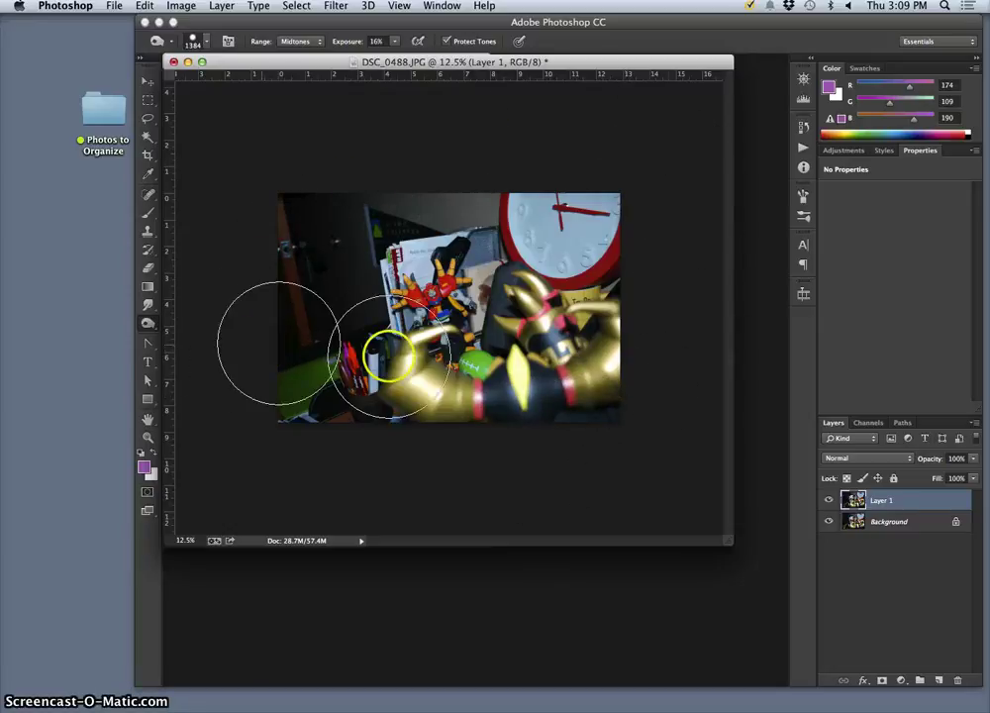
left_click(847, 512)
left_click(831, 502)
left_click(831, 502)
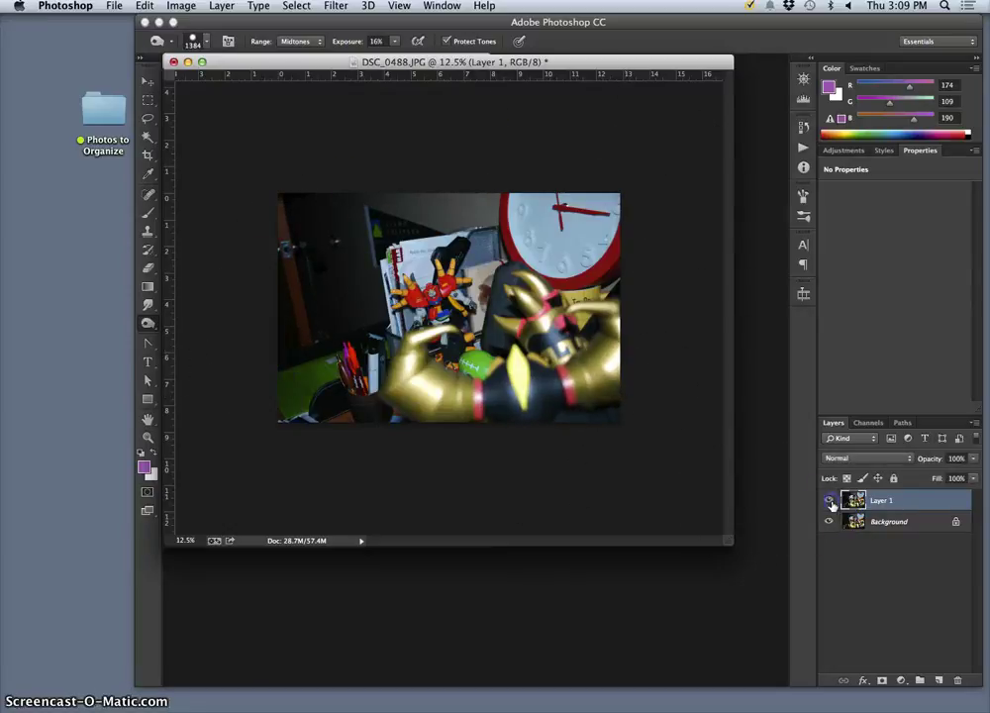
left_click(832, 502)
left_click(830, 503)
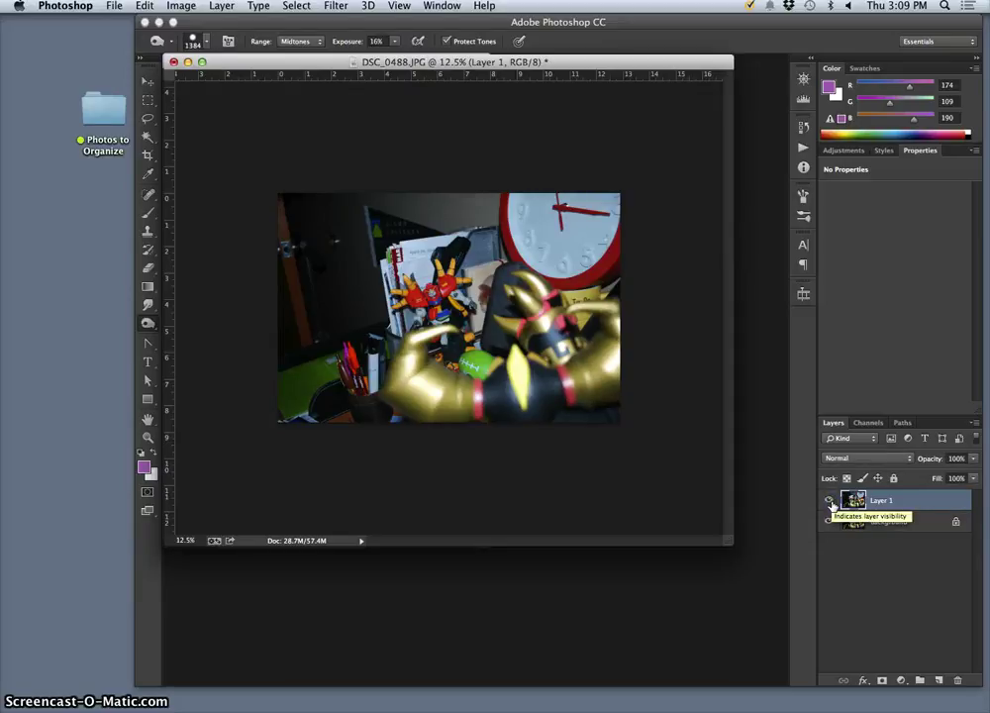
left_click(831, 503)
left_click(831, 503)
left_click(833, 505)
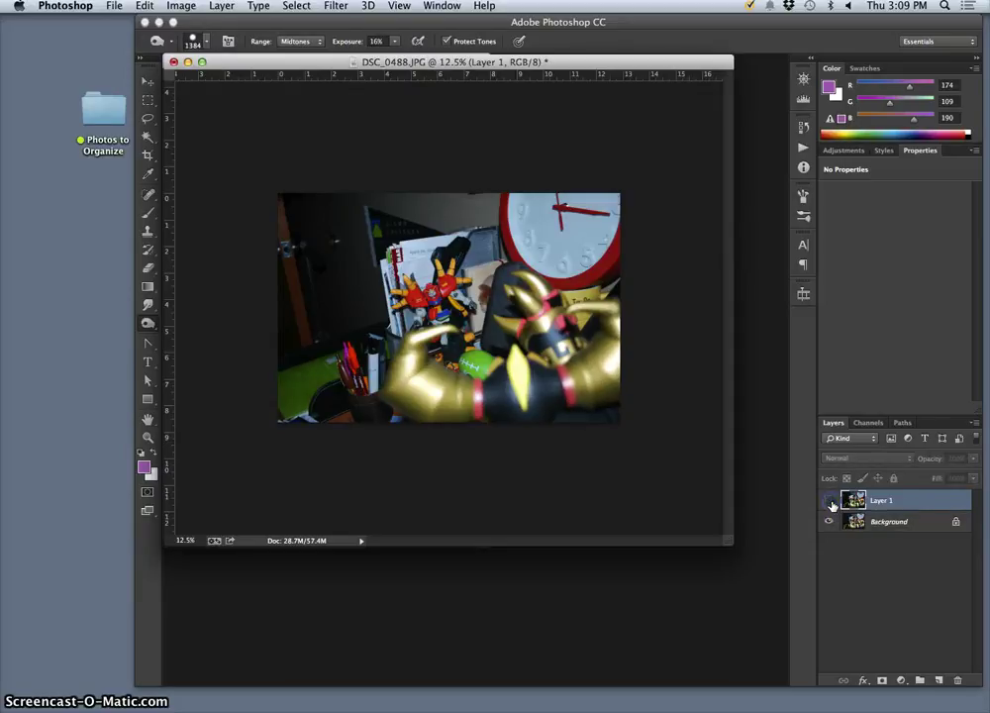
left_click(832, 505)
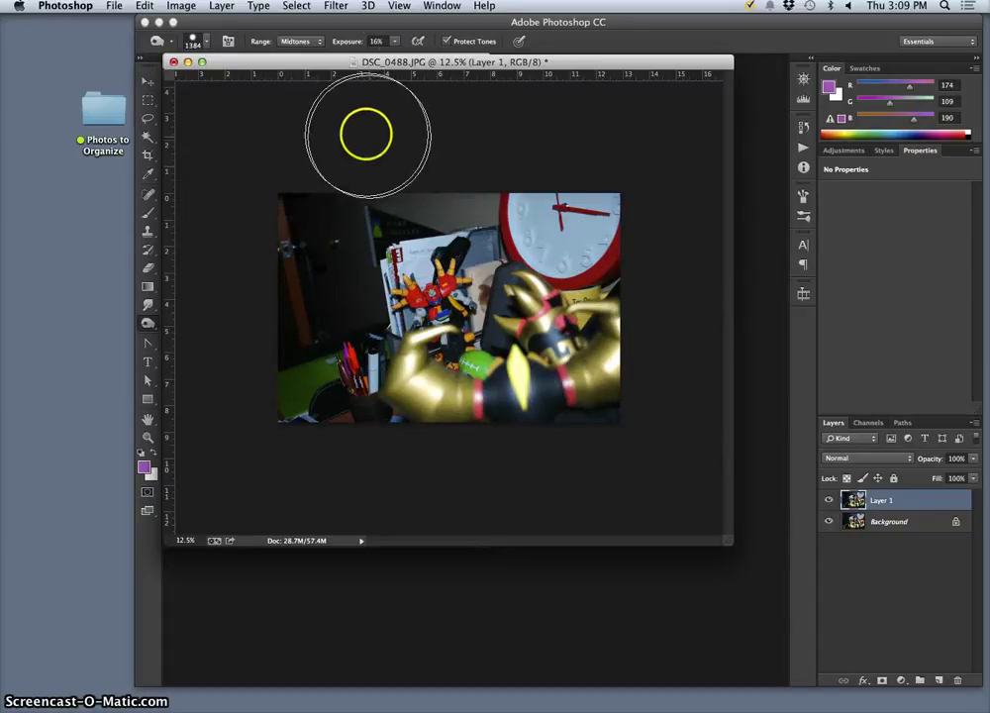
Burn along the photo's upper edge at 5% exposure and check the darkening against the Background layer.
left_click(395, 41)
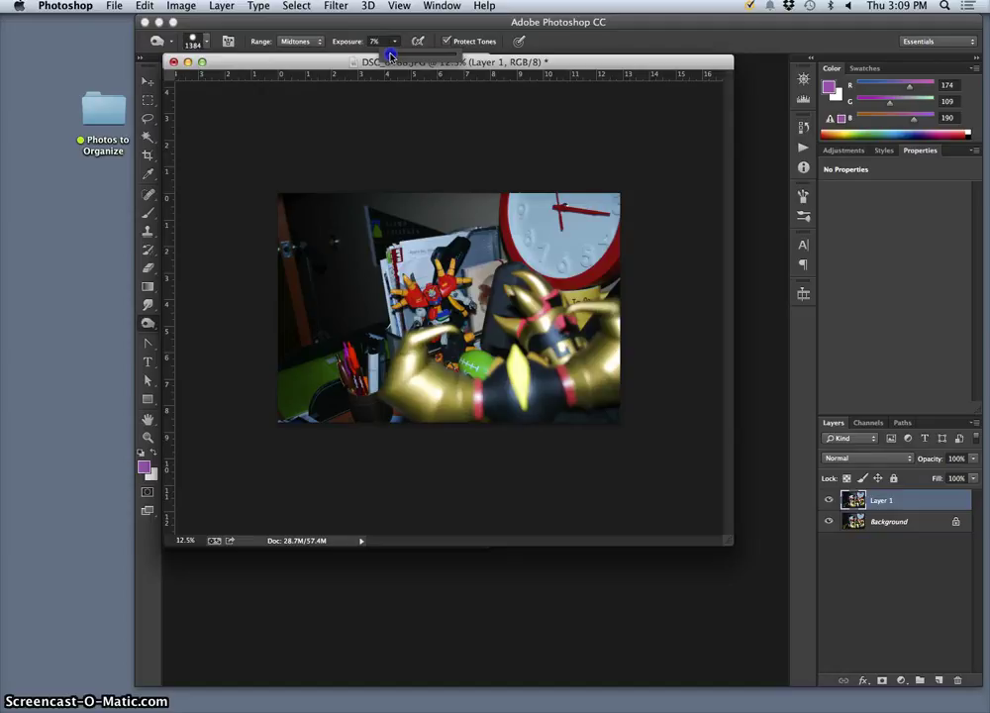
left_click_drag(389, 56, 384, 57)
mouse_move(402, 154)
left_mouse_down()
mouse_move(384, 184)
mouse_move(484, 173)
mouse_move(368, 189)
mouse_move(601, 157)
left_mouse_up()
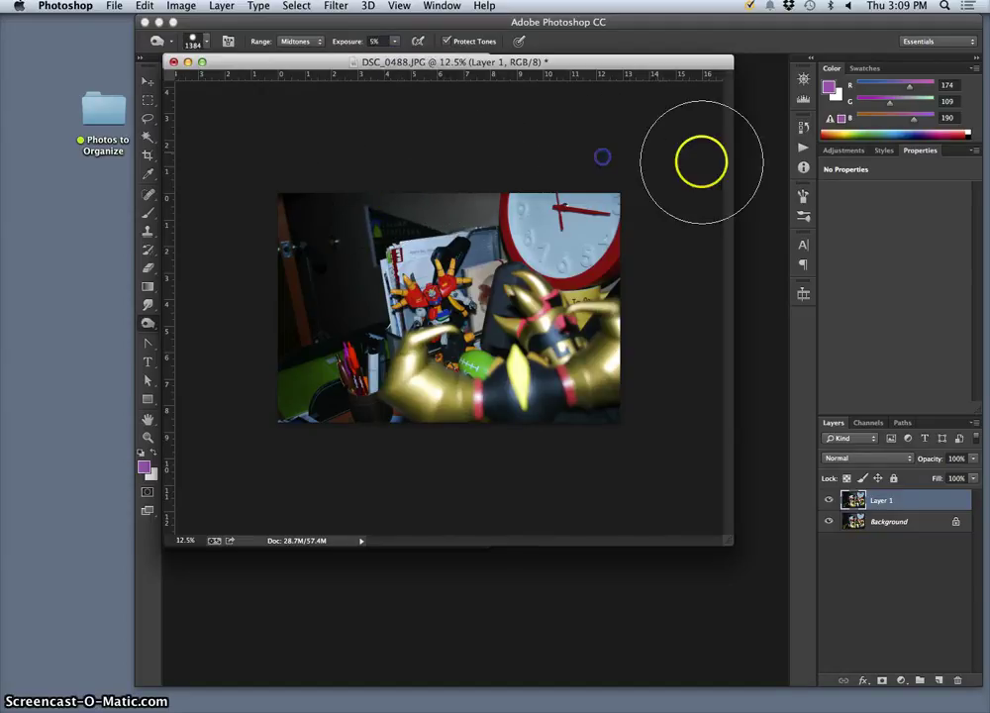
left_click(828, 501)
left_click(828, 502)
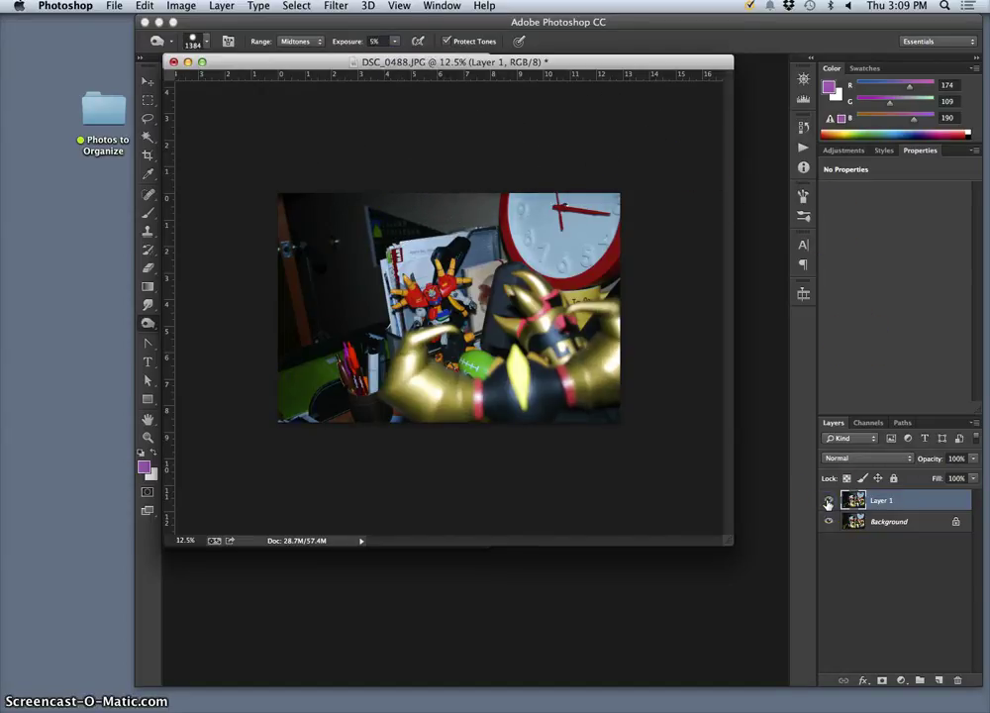
left_click(828, 502)
left_click(828, 502)
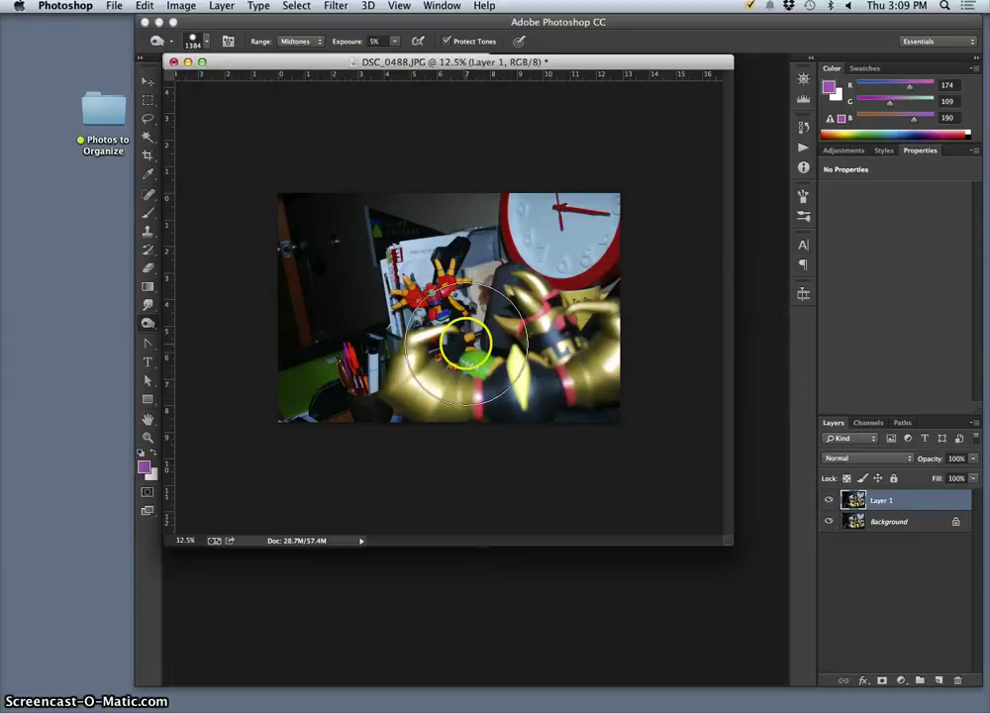
Set the Burn brush to 65 px for detailed work on the red toy robot.
key("super+plus")
key("super+plus")
key("super+plus")
key("super+plus")
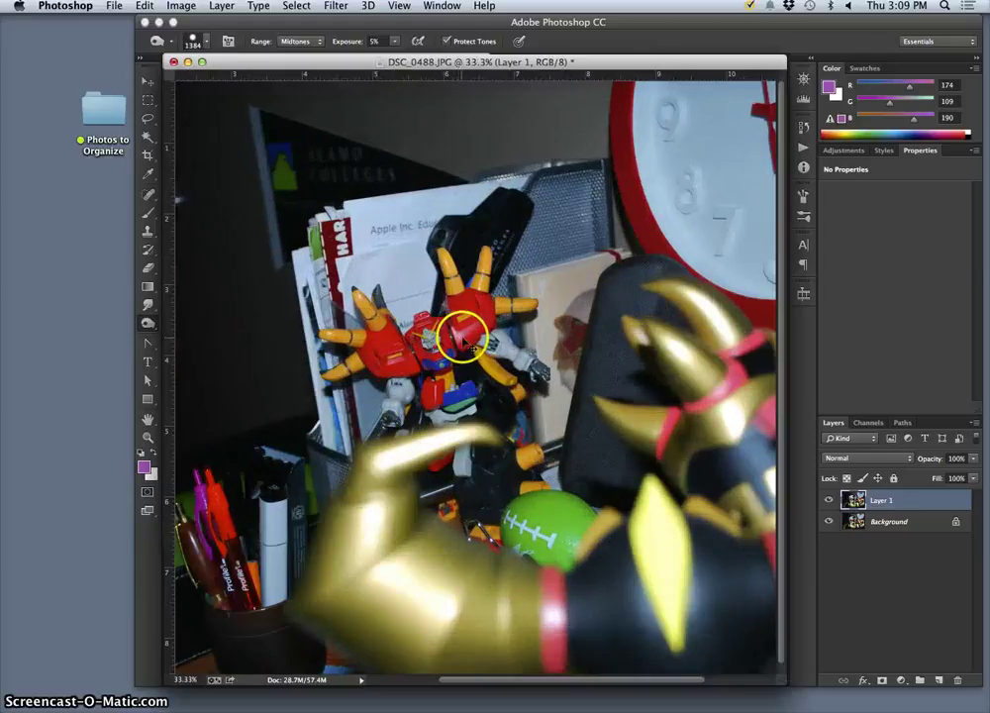
key("super+minus")
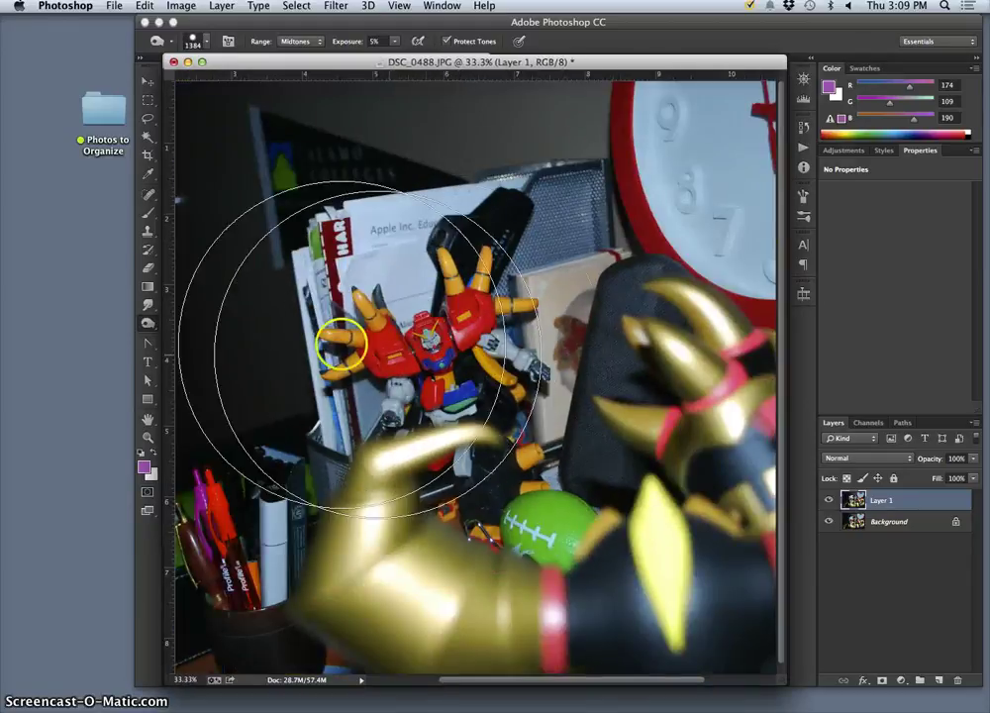
key("super+plus")
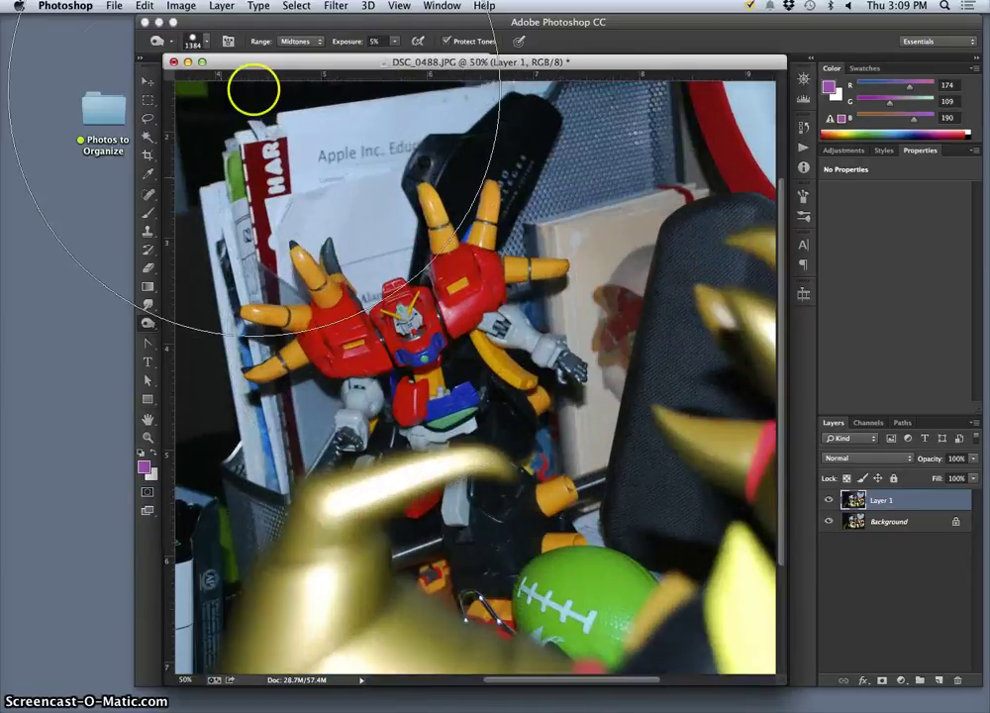
left_click(208, 40)
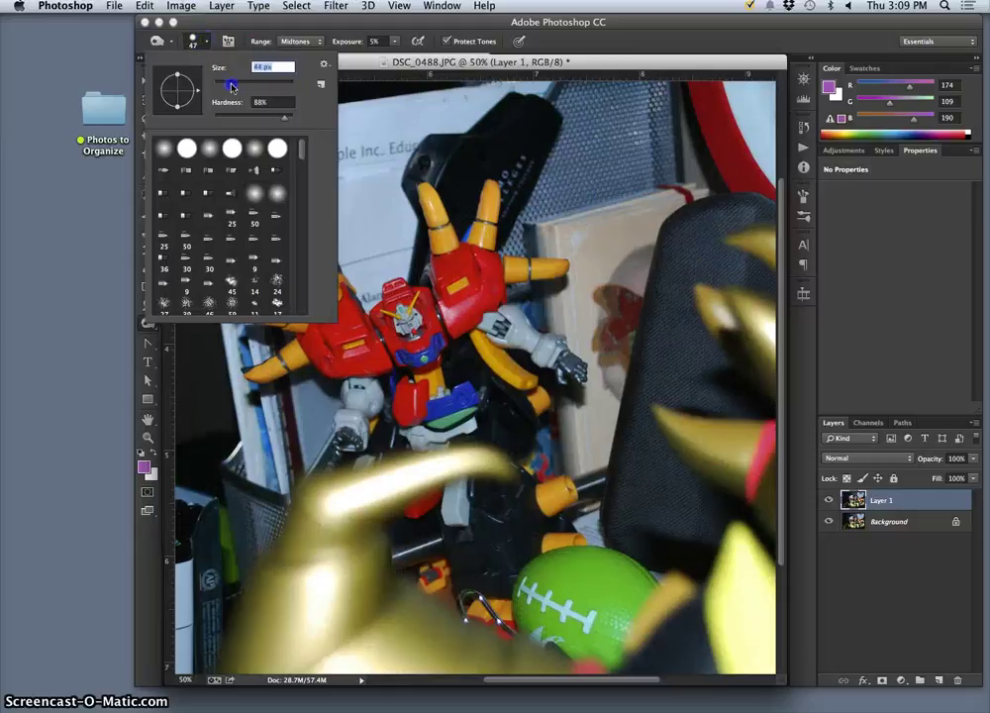
left_click_drag(231, 83, 239, 87)
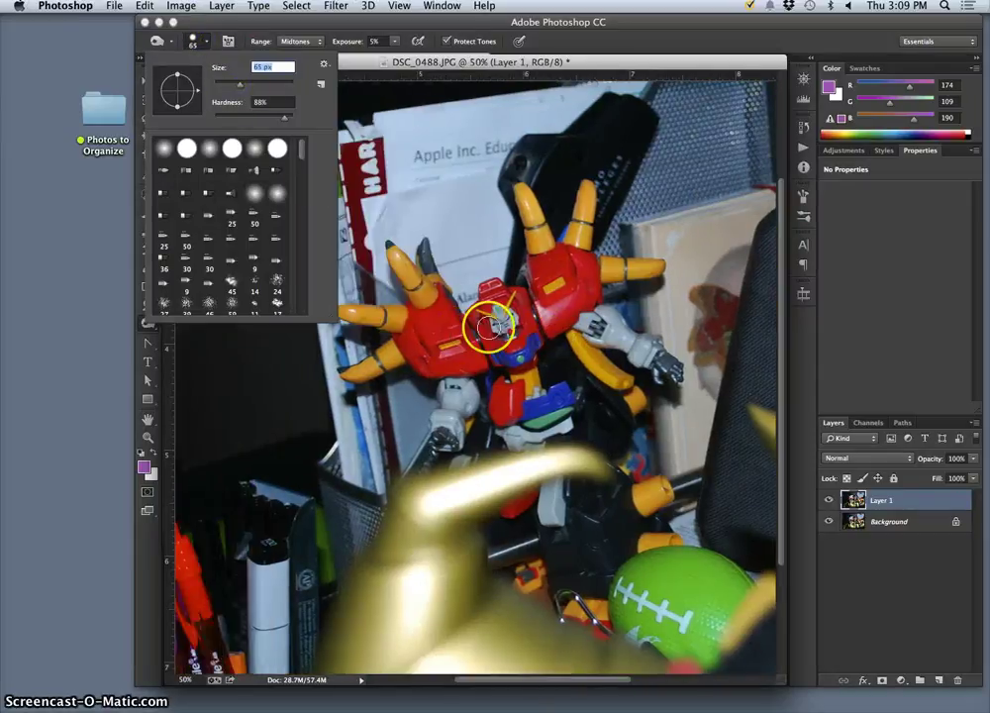
left_click(436, 328)
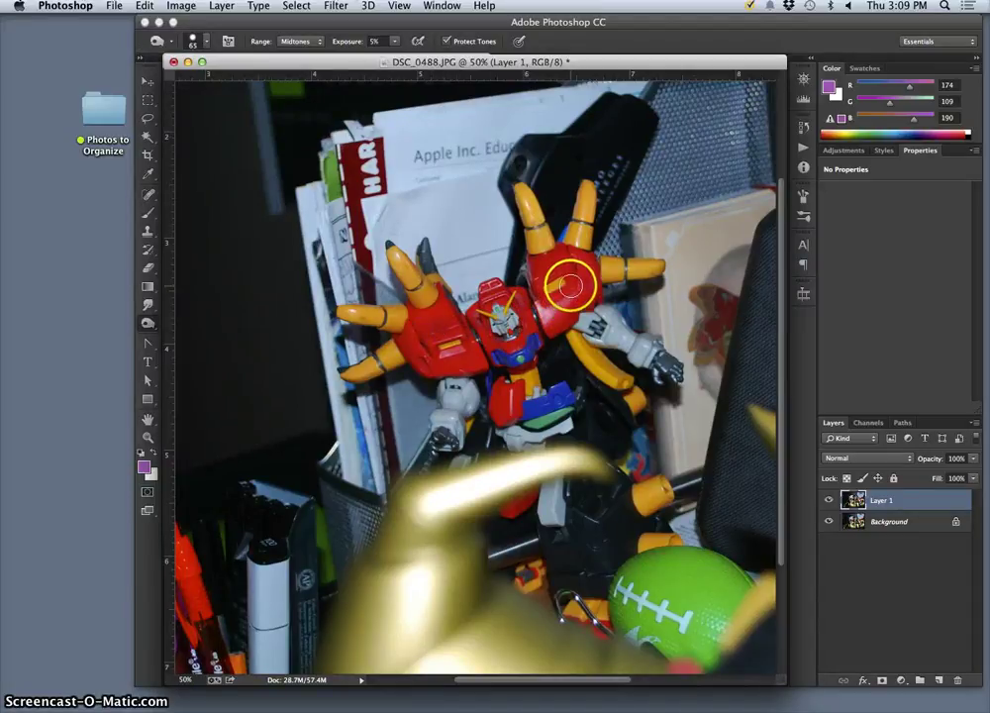
Burn the toy robot's red shoulders, chest, grey arm and yellow spikes on Layer 1 at 5% exposure.
left_click_drag(570, 288, 560, 269)
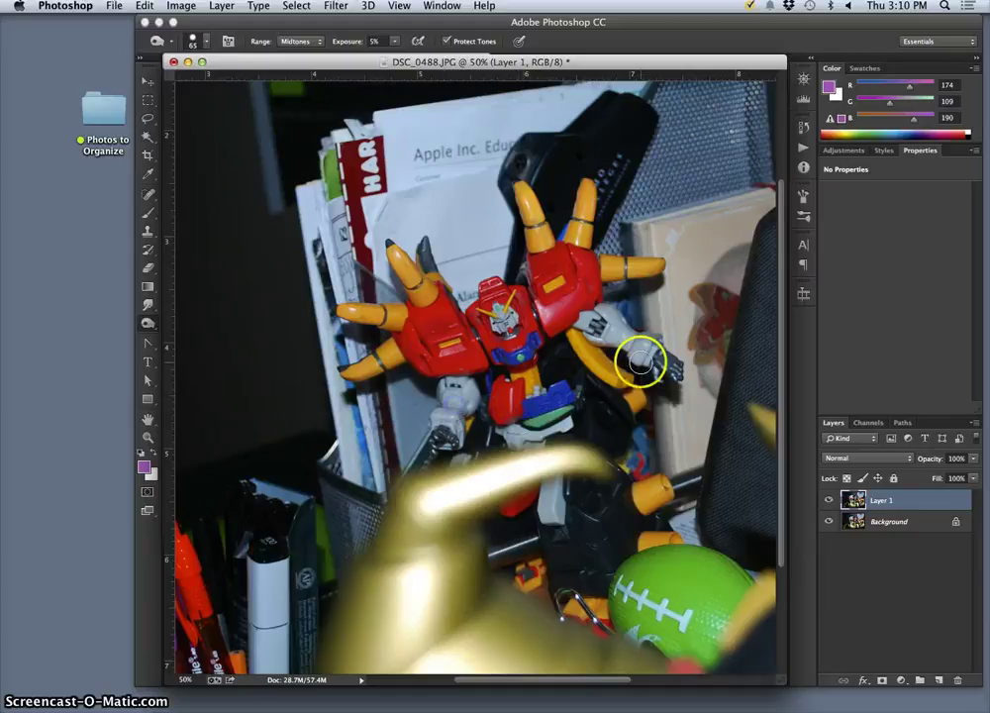
mouse_move(446, 357)
left_mouse_down()
mouse_move(409, 371)
mouse_move(404, 363)
mouse_move(511, 331)
left_mouse_up()
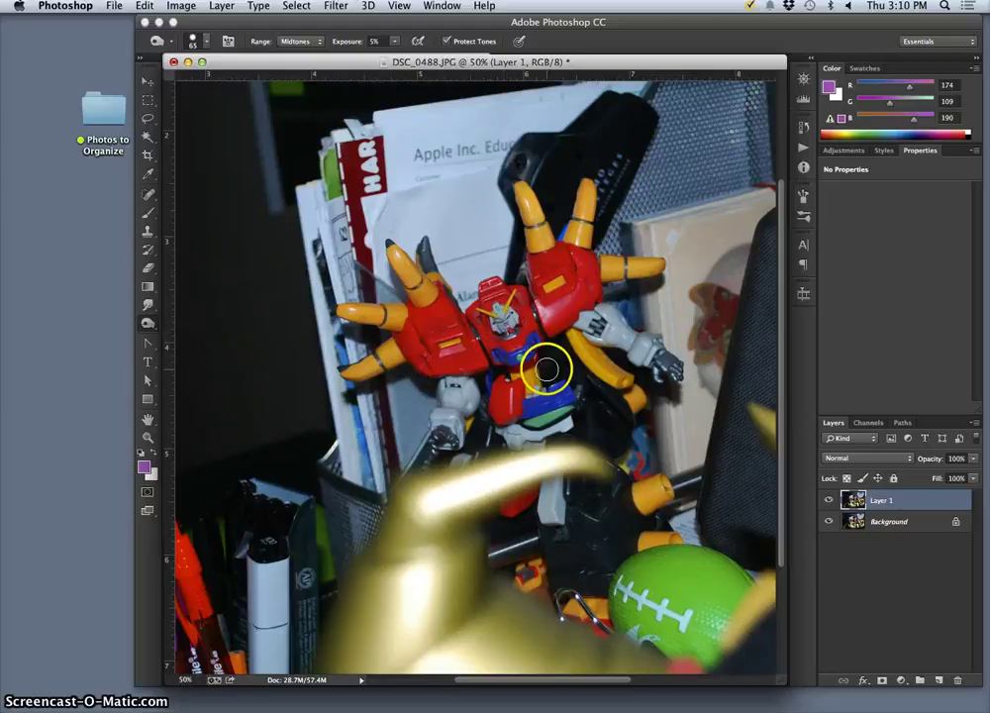
mouse_move(546, 370)
left_mouse_down()
mouse_move(517, 360)
mouse_move(506, 325)
mouse_move(445, 433)
mouse_move(585, 397)
mouse_move(659, 355)
left_mouse_up()
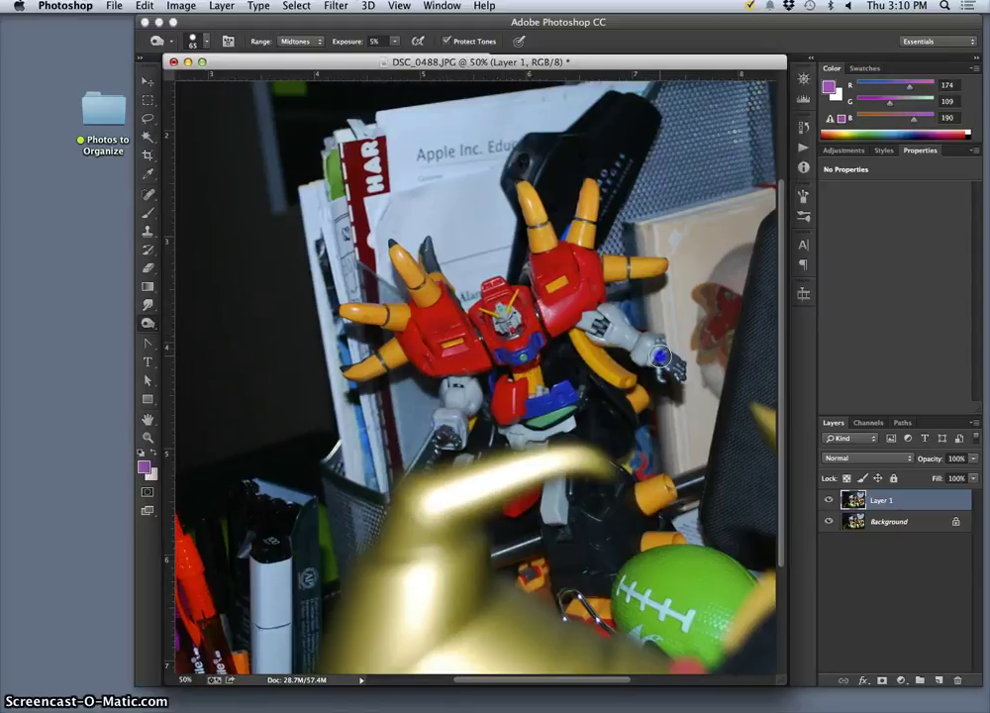
left_click_drag(581, 261, 612, 268)
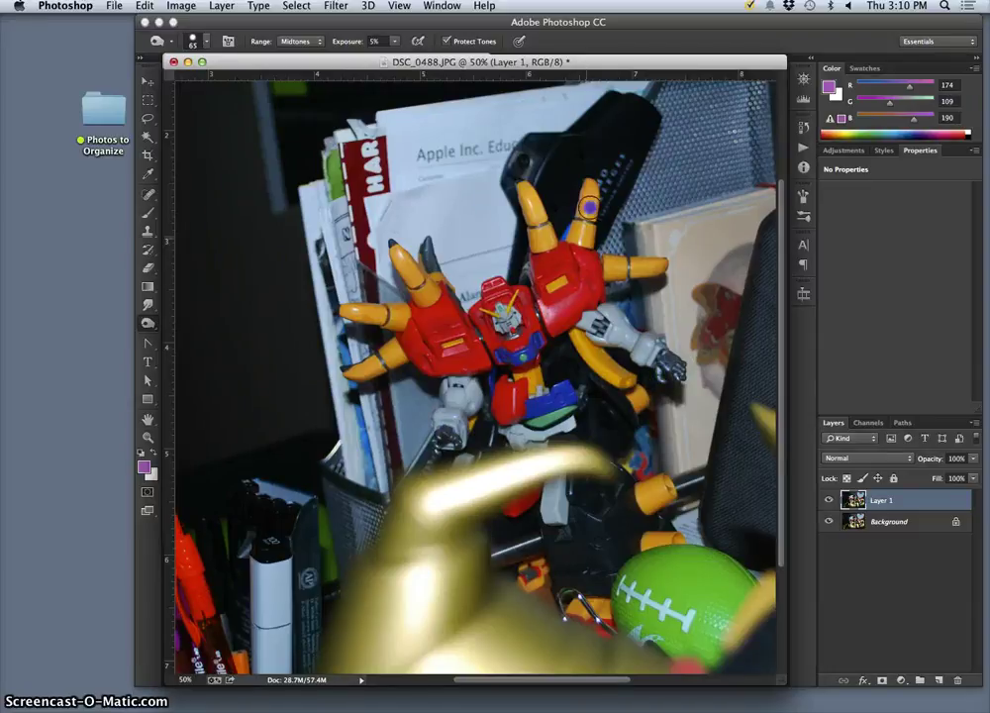
left_click_drag(547, 255, 530, 201)
mouse_move(523, 267)
left_mouse_down()
mouse_move(471, 290)
mouse_move(429, 292)
mouse_move(420, 306)
mouse_move(388, 316)
mouse_move(348, 348)
mouse_move(363, 382)
left_mouse_up()
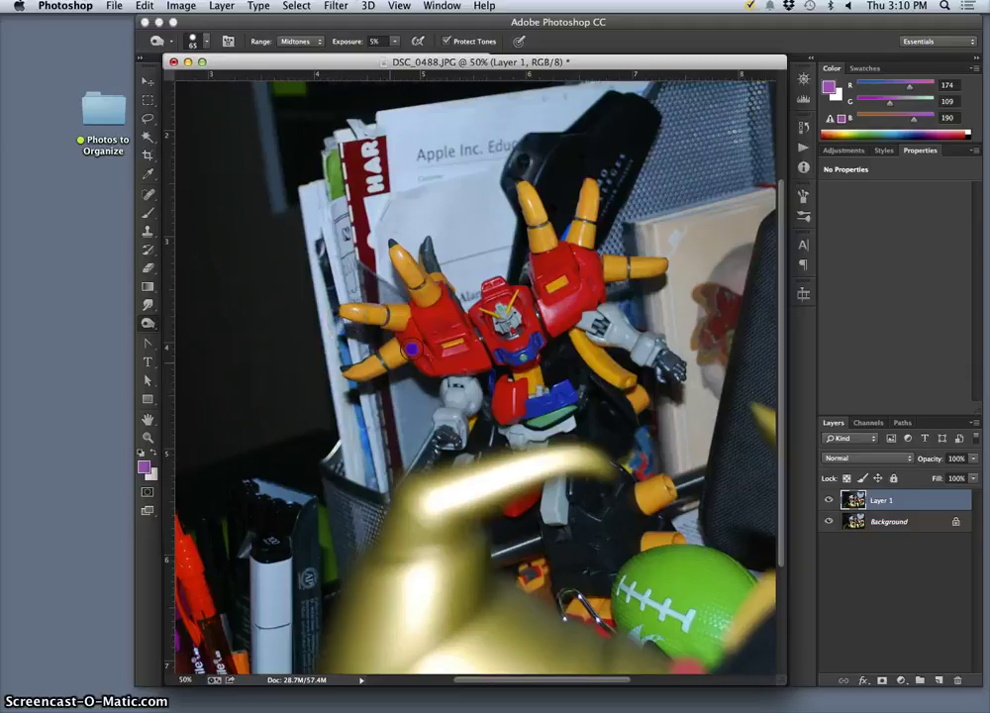
Lighten the robot's face, waist and both grey arms using the Dodge tool with a soft 69 px brush at 10% exposure.
left_click_drag(148, 323, 178, 323)
left_click(203, 41)
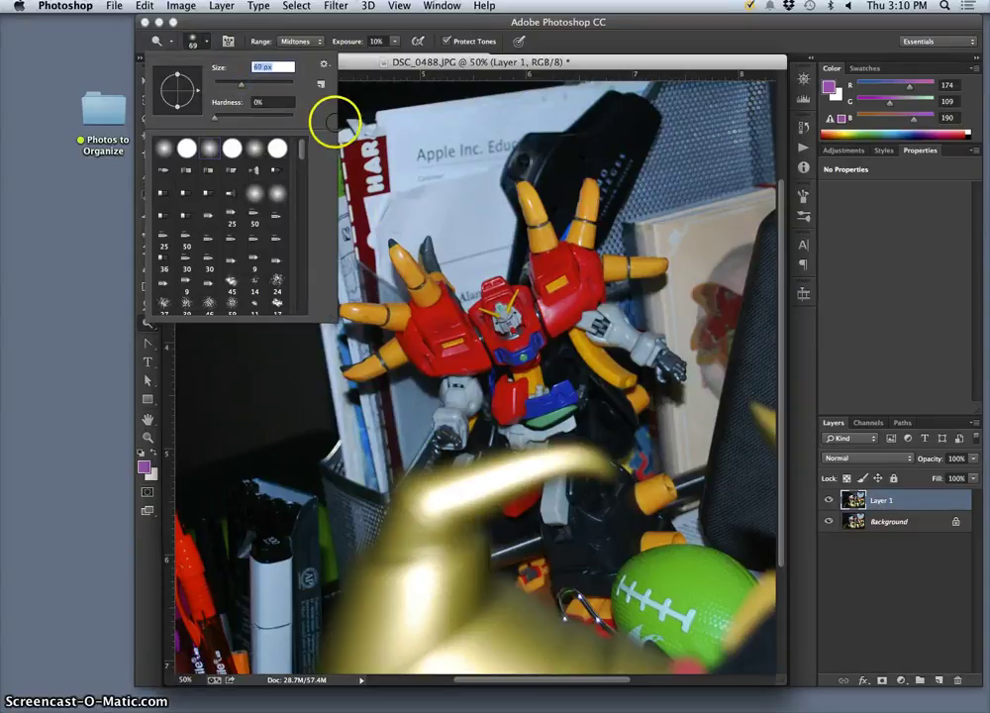
left_click(500, 320)
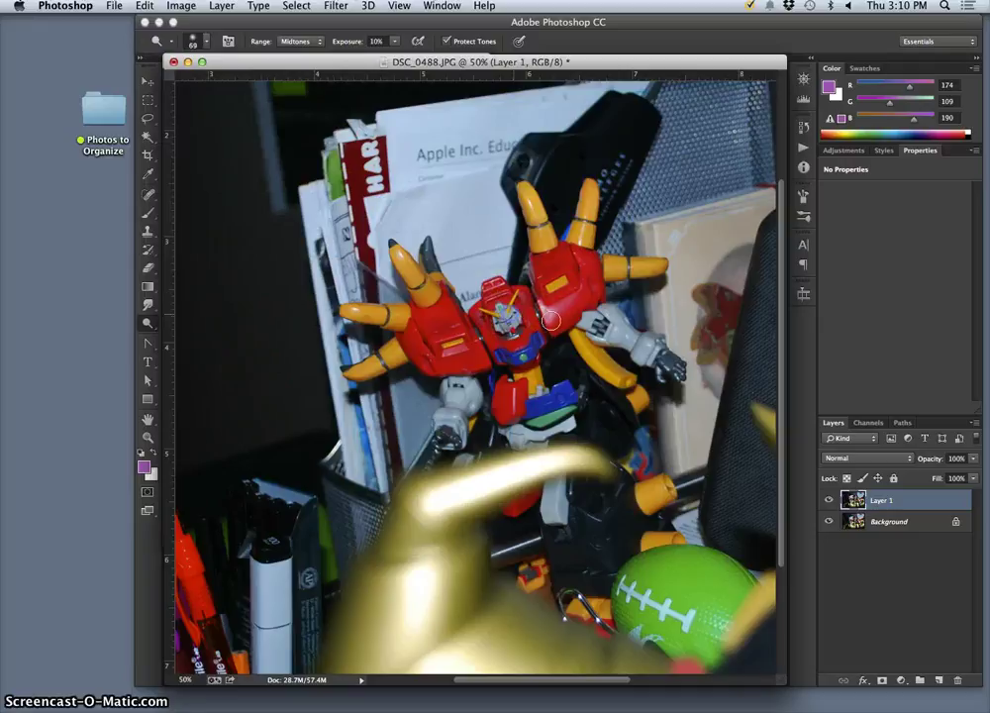
mouse_move(551, 320)
left_mouse_down()
mouse_move(610, 321)
mouse_move(510, 315)
left_mouse_up()
left_click(536, 424)
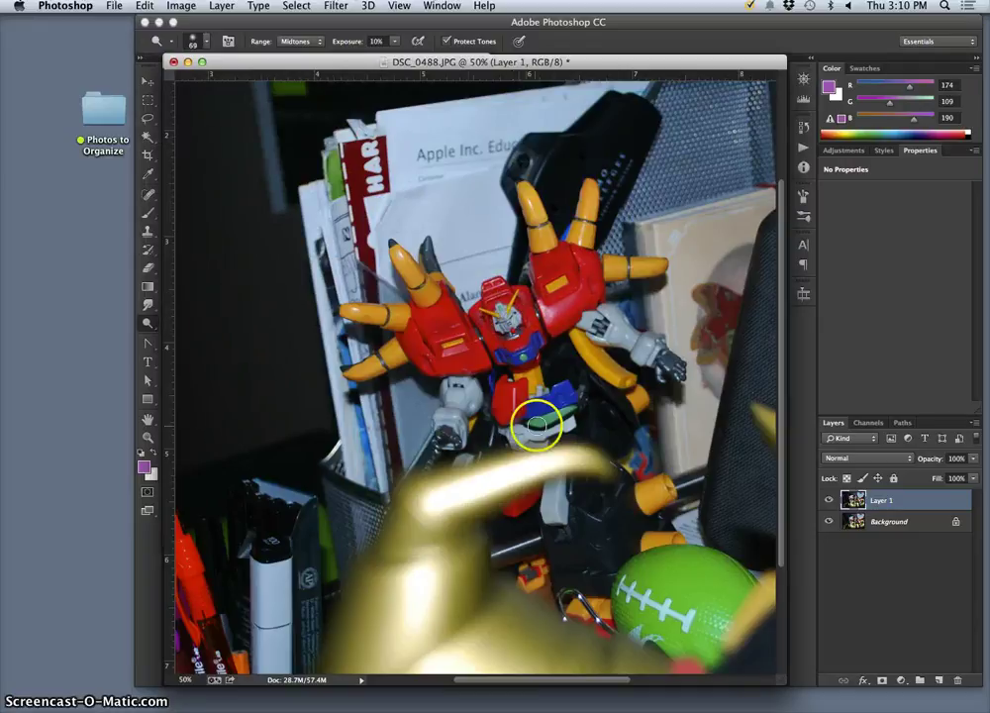
left_click_drag(535, 424, 454, 397)
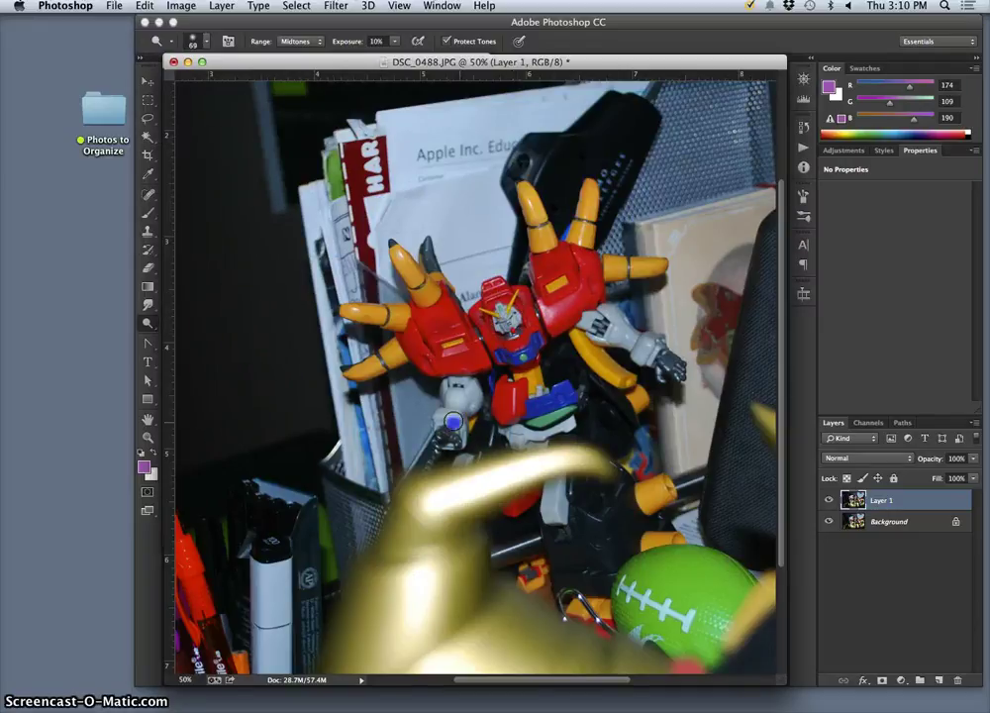
left_click_drag(655, 340, 602, 330)
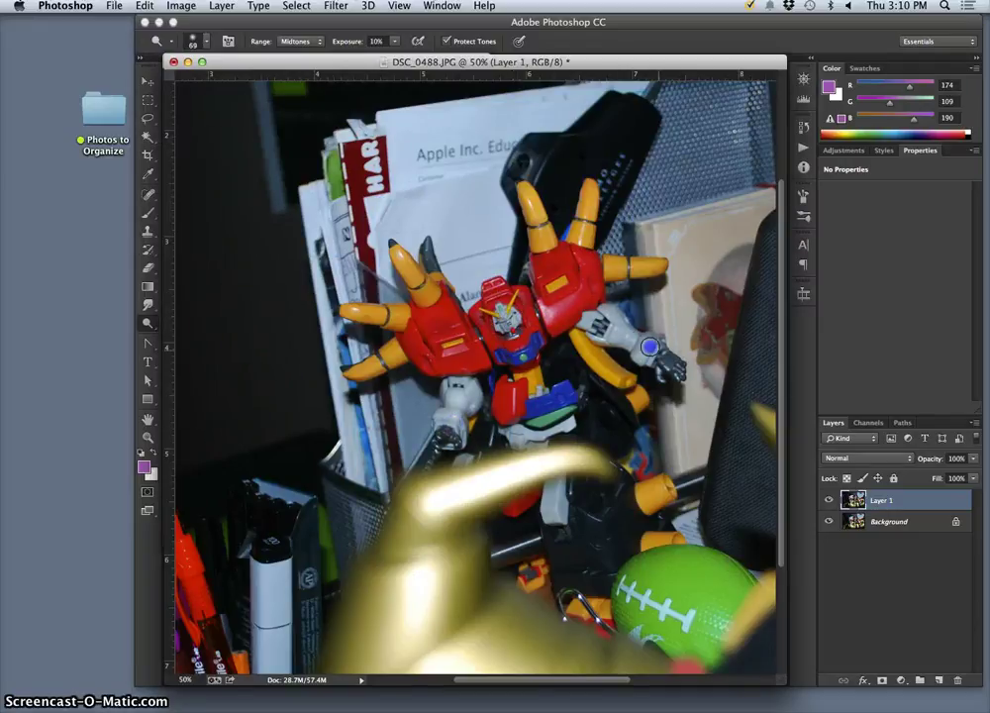
mouse_move(670, 362)
left_mouse_down()
mouse_move(703, 393)
mouse_move(670, 400)
mouse_move(540, 376)
left_mouse_up()
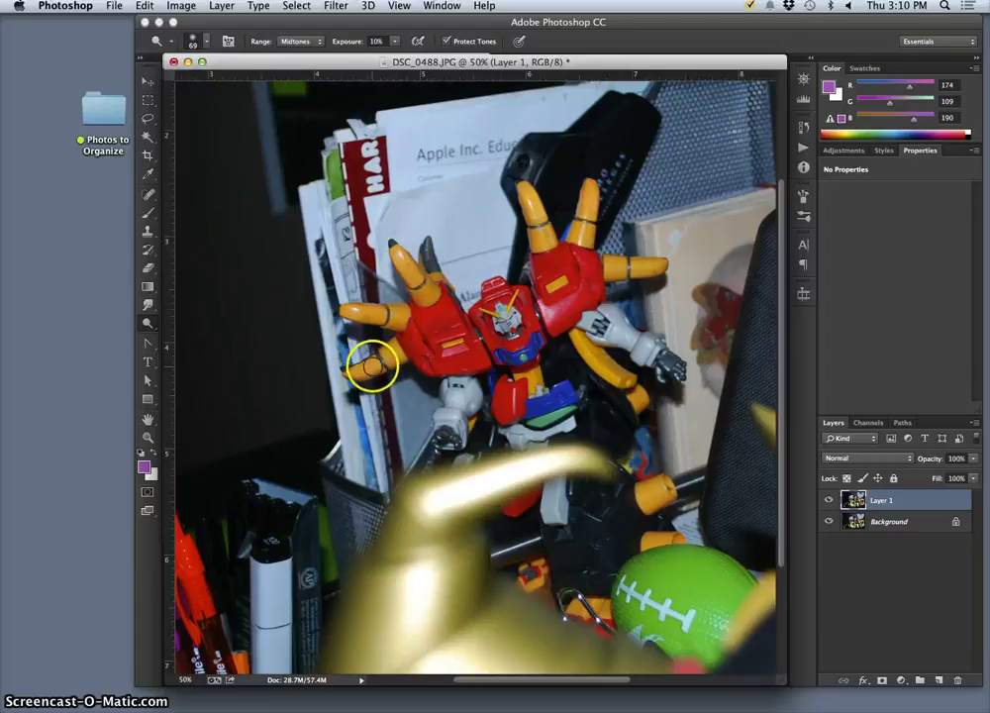
Dodge the robot's spikes, waist, chest and shoulder, plus the lower part of the green football, at 10% exposure.
left_click(604, 267)
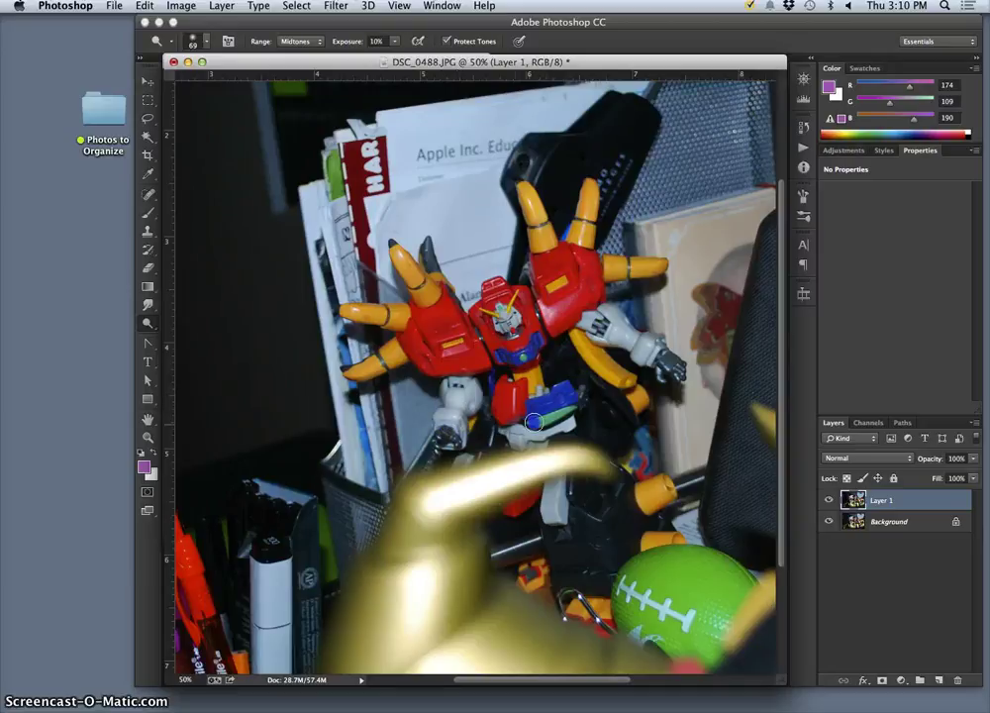
left_click_drag(544, 421, 538, 386)
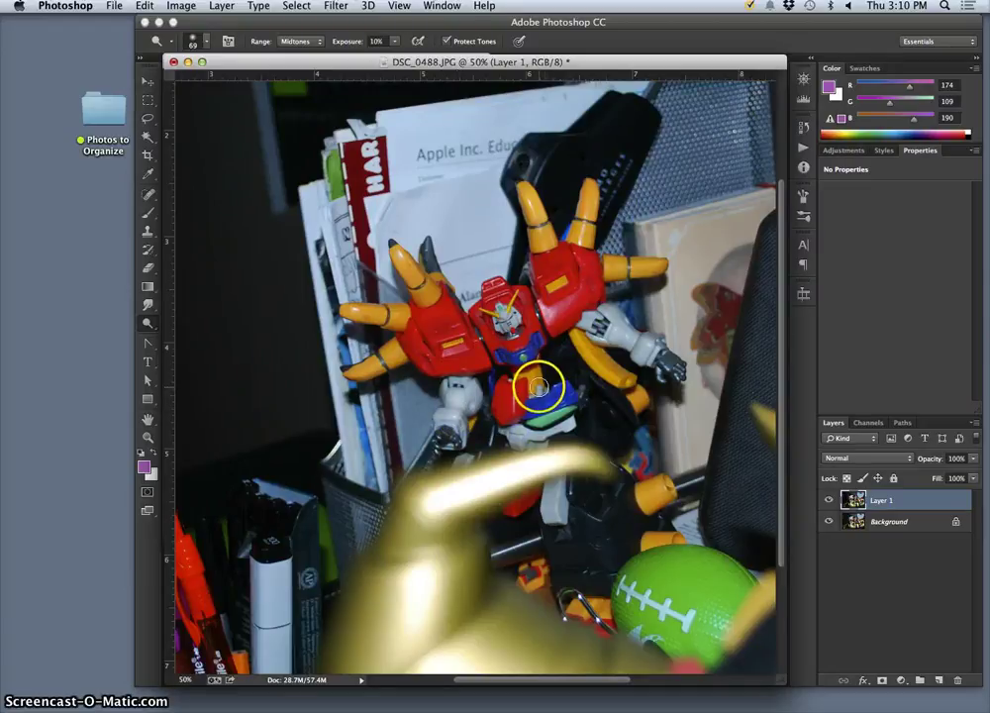
mouse_move(542, 429)
left_mouse_down()
mouse_move(608, 580)
mouse_move(608, 534)
mouse_move(630, 541)
mouse_move(515, 351)
left_mouse_up()
scroll(630, 540, "right", 3)
left_click_drag(460, 302, 422, 319)
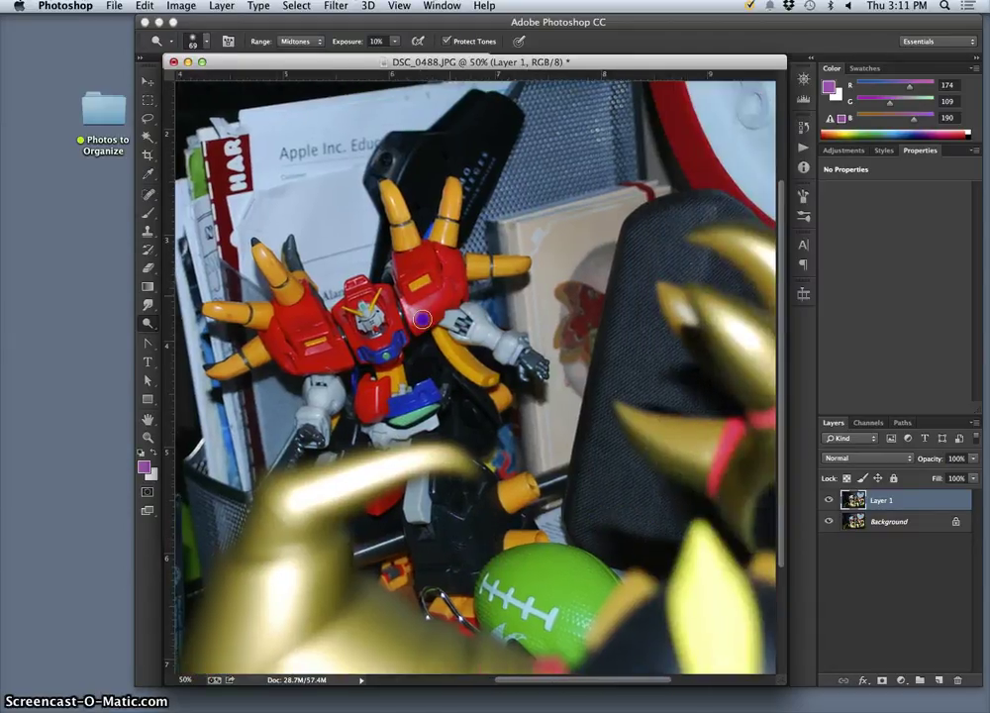
mouse_move(552, 601)
left_mouse_down()
mouse_move(541, 599)
mouse_move(574, 606)
left_mouse_up()
Examine the dodged robot and football within the whole photo at several zoom levels.
key("super+minus")
key("super+minus")
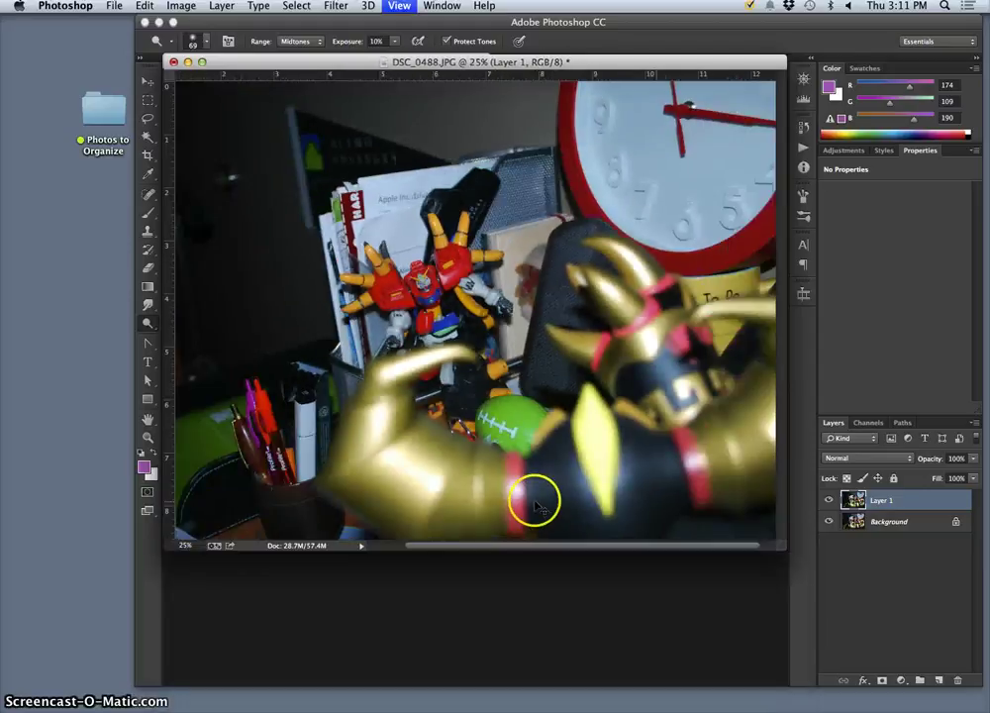
key("super+equal")
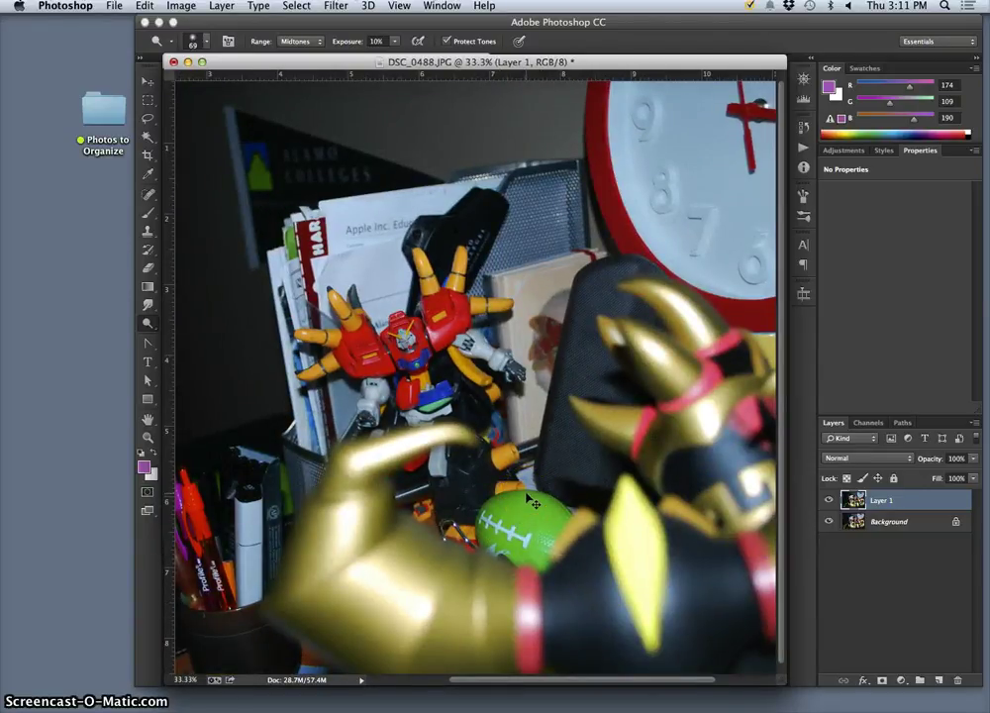
key("super+equal")
scroll(551, 506, "down", 5)
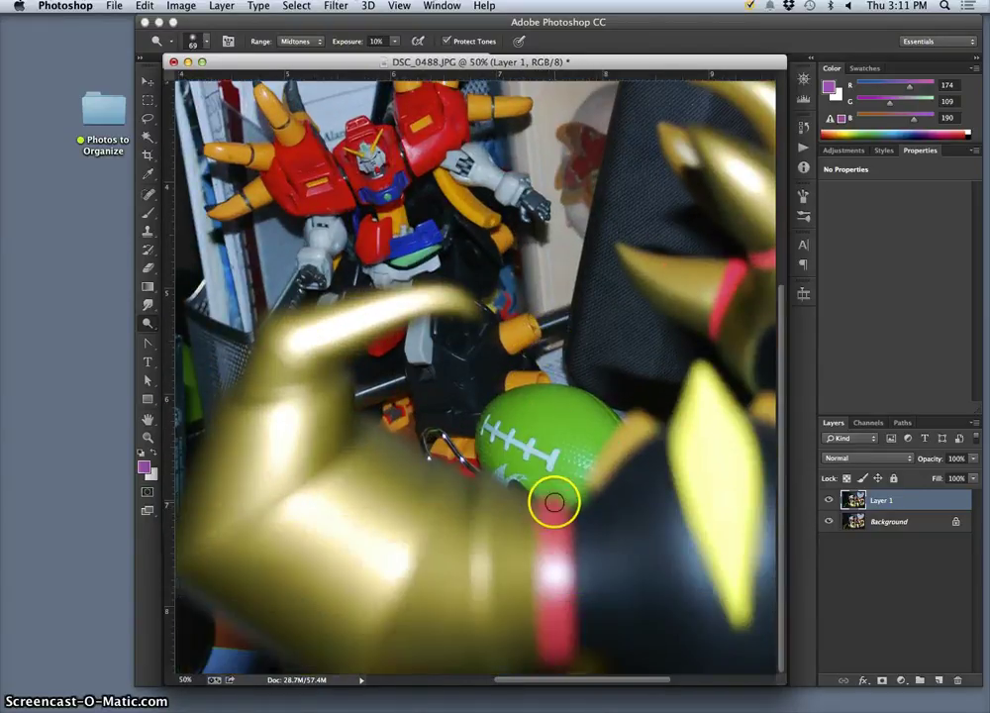
key("super+minus")
key("super+minus")
key("super+minus")
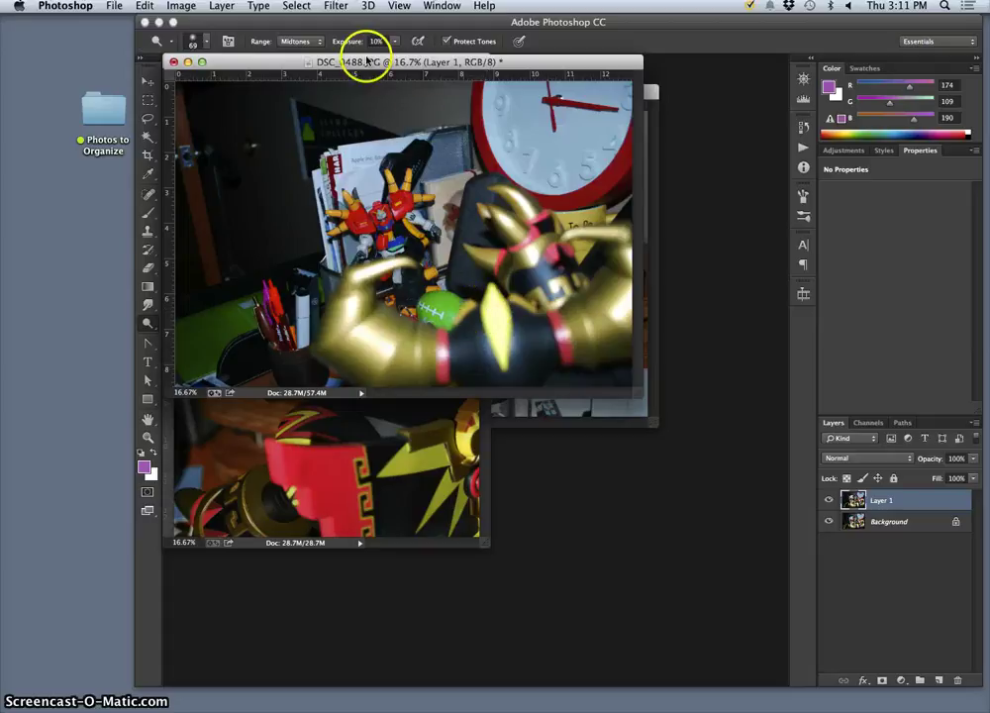
left_click_drag(297, 59, 527, 204)
key("super+plus")
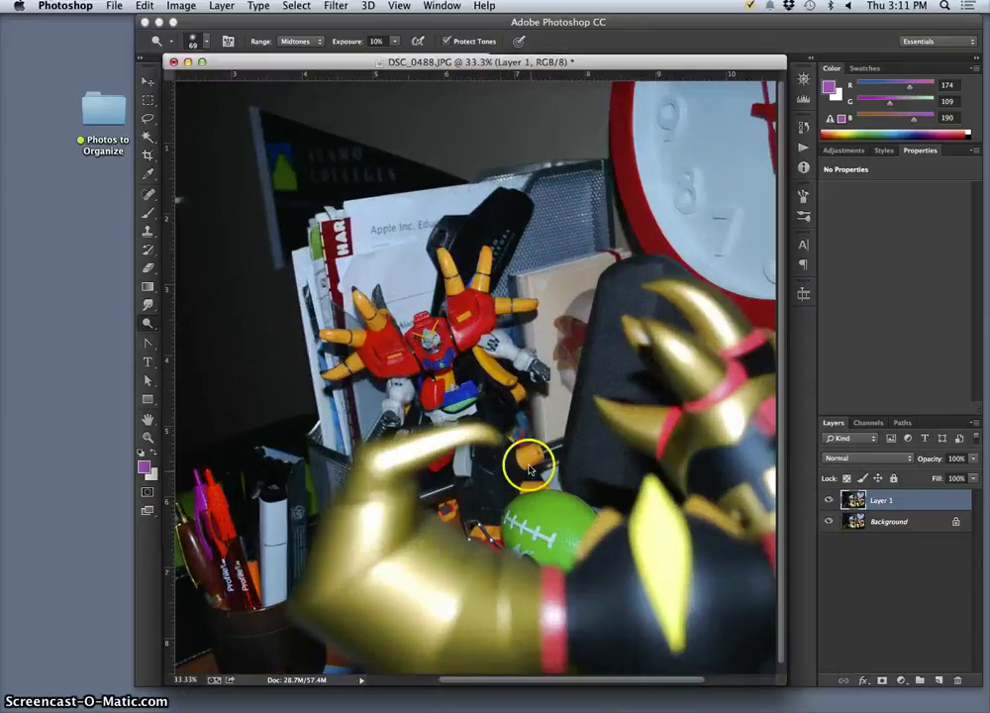
Burn the green football at 5% exposure, using a 143 px brush and enlarging it to 186 px.
left_click(205, 41)
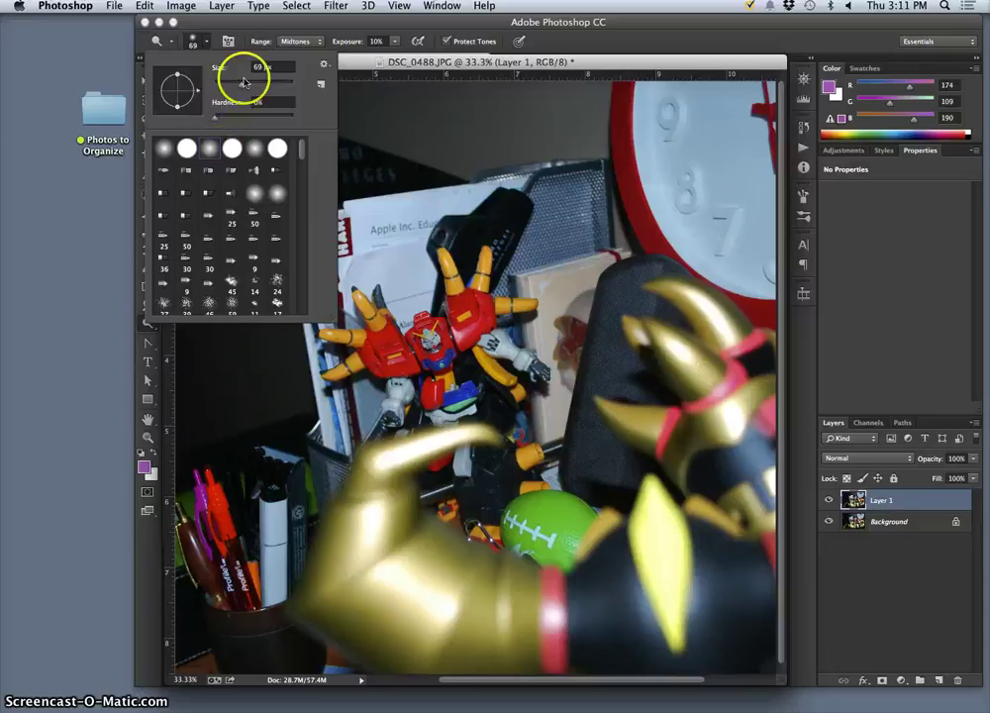
left_click(199, 172)
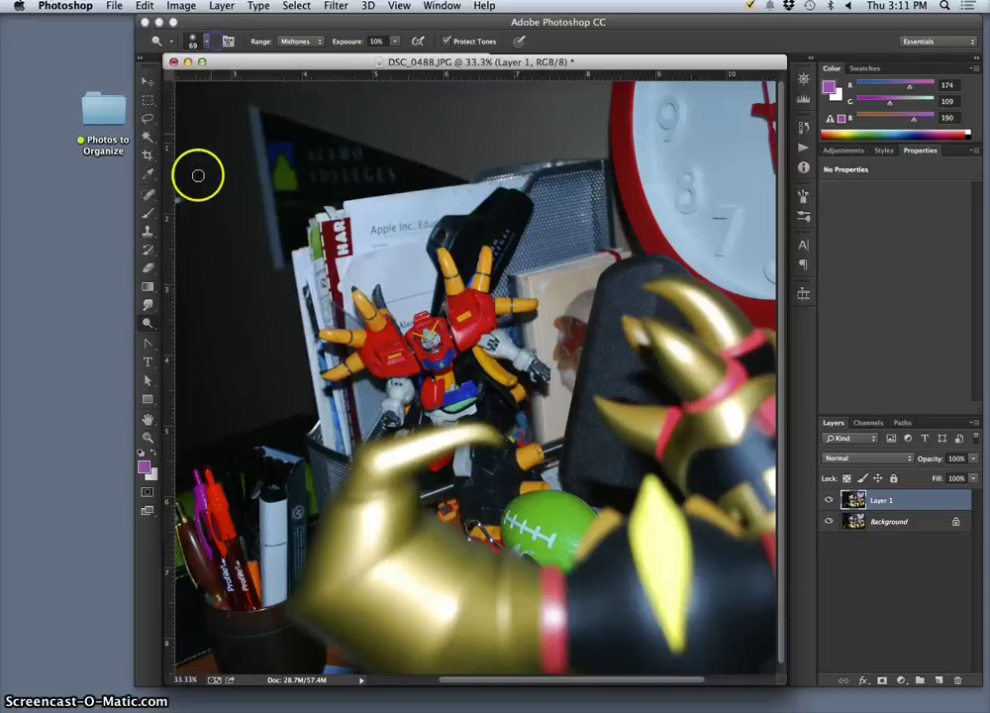
left_click_drag(149, 324, 188, 334)
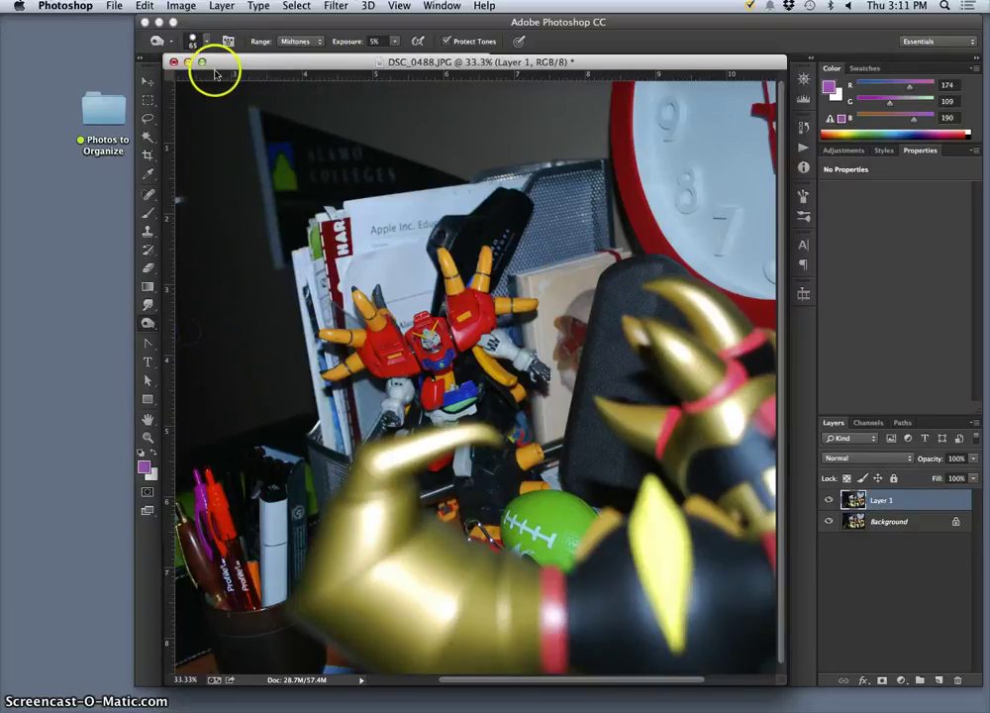
left_click(205, 41)
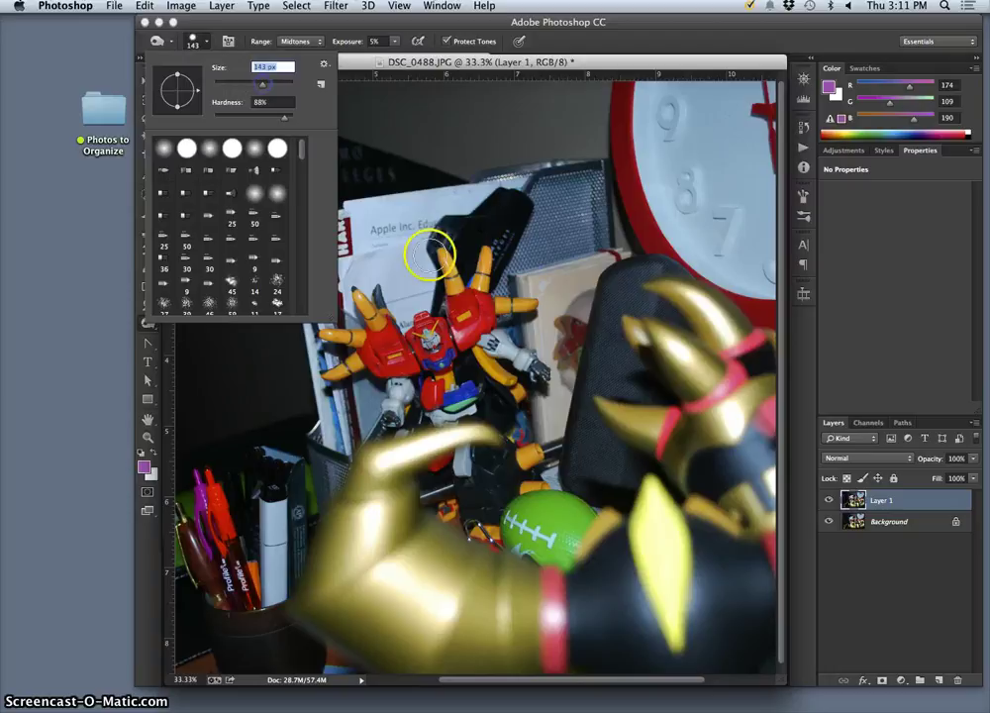
left_click(567, 546)
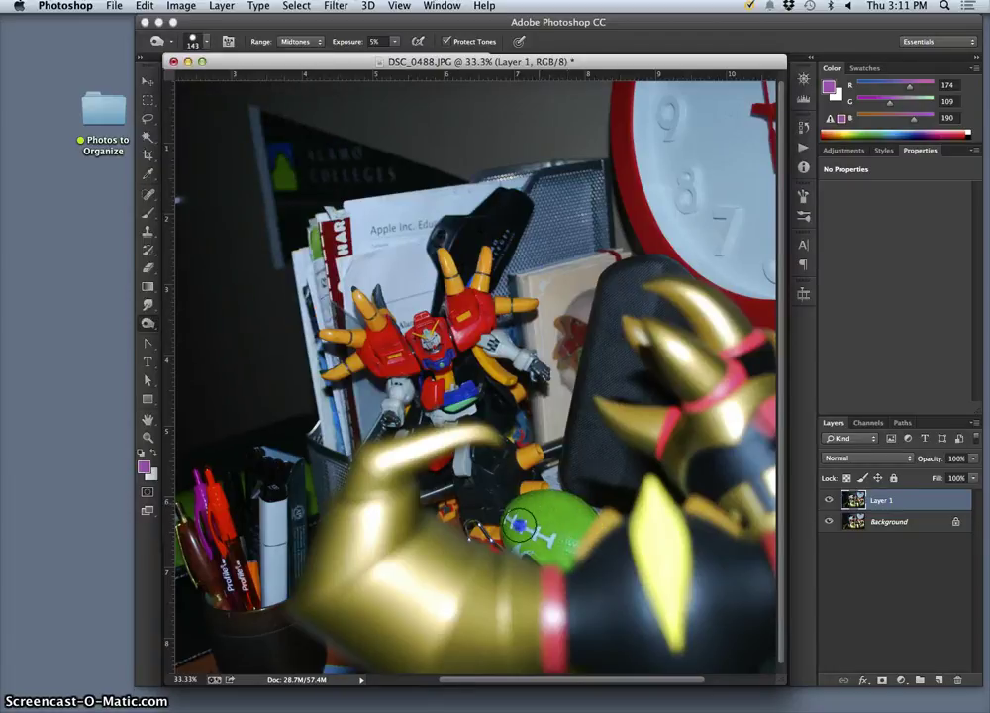
left_click(205, 41)
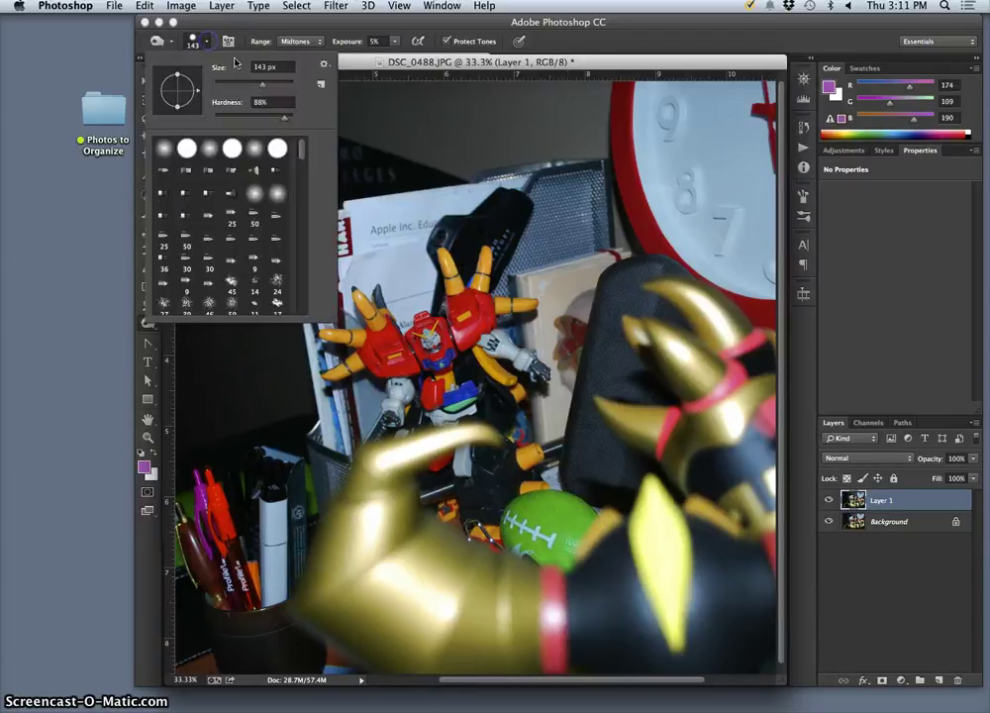
left_click(564, 539)
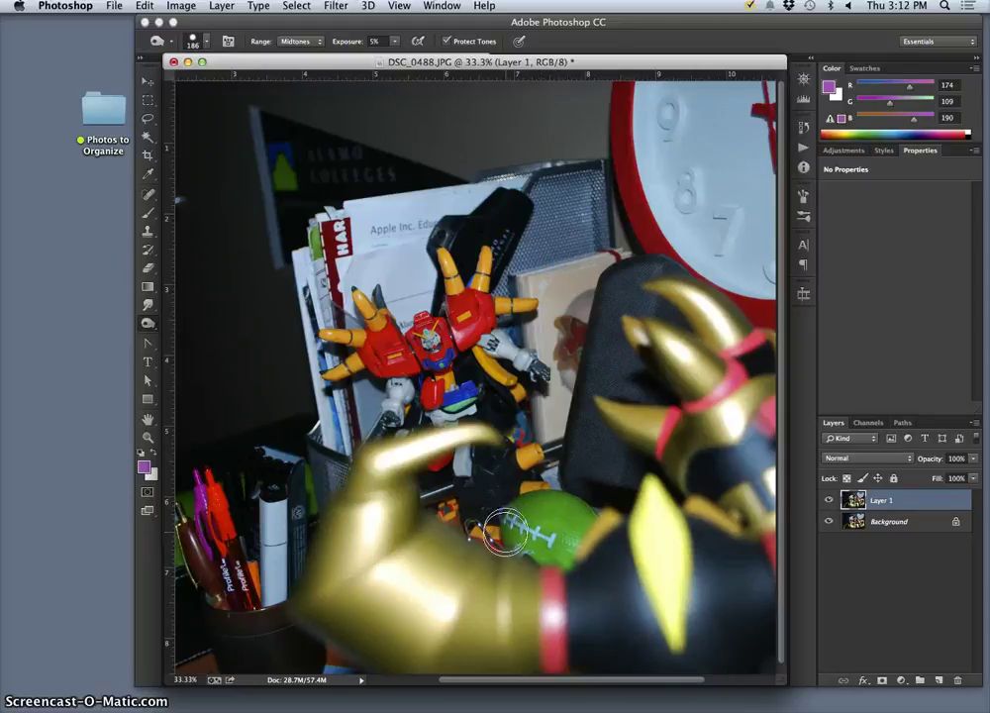
Compare the retouched photo with the original by repeatedly hiding and showing Layer 1.
scroll(590, 551, "down", 1)
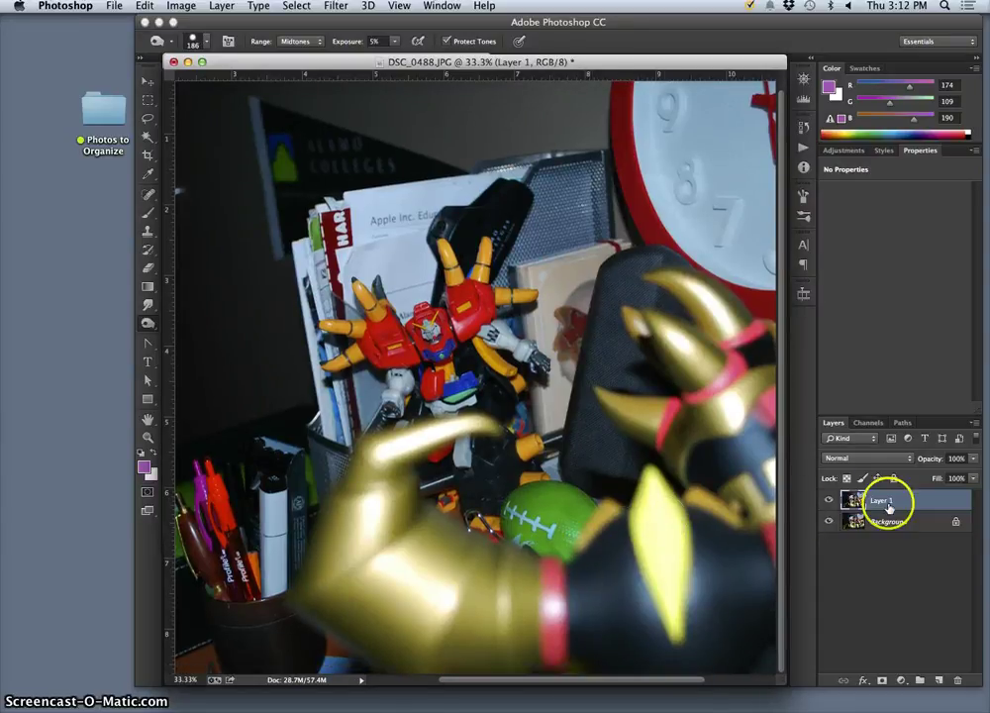
left_click(831, 501)
left_click(830, 502)
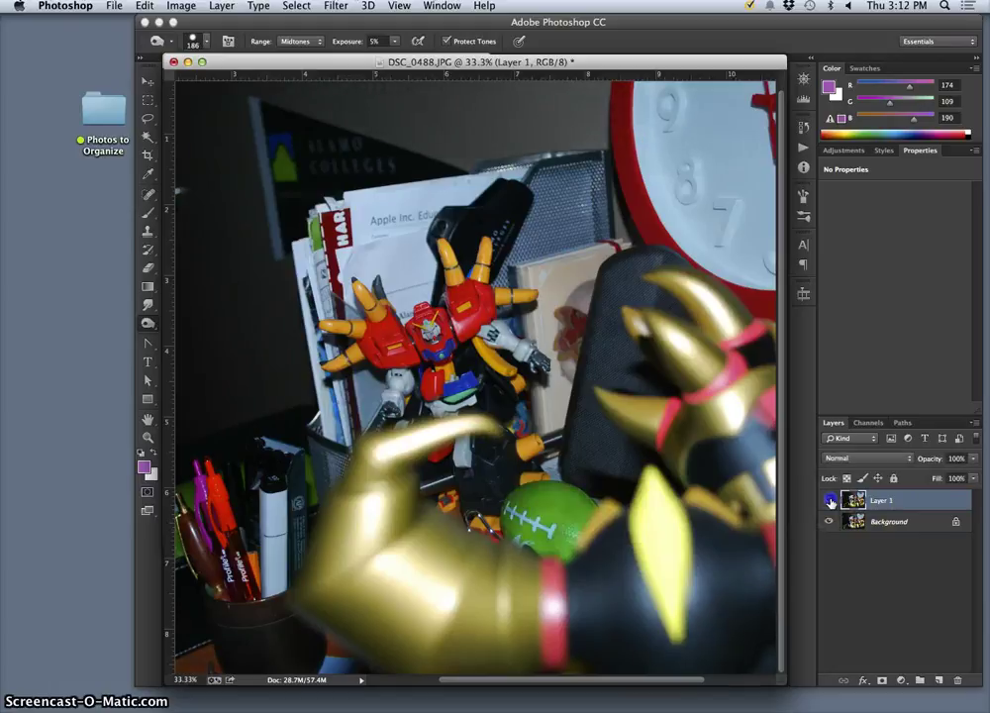
left_click(831, 502)
left_click(831, 502)
left_click(831, 502)
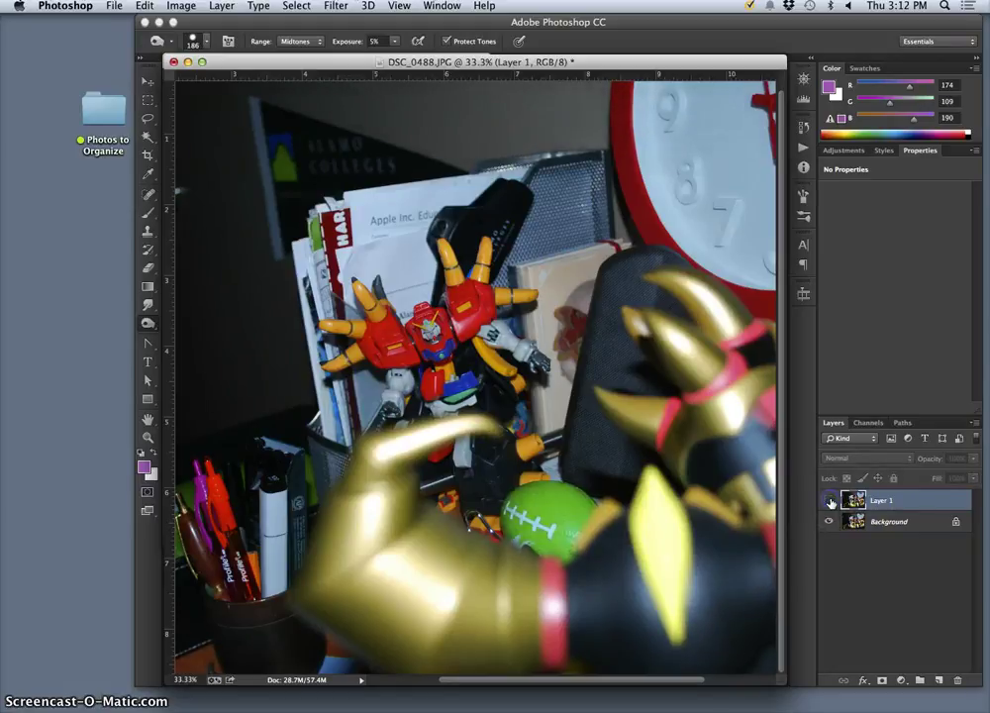
left_click(830, 502)
left_click(831, 502)
left_click(831, 502)
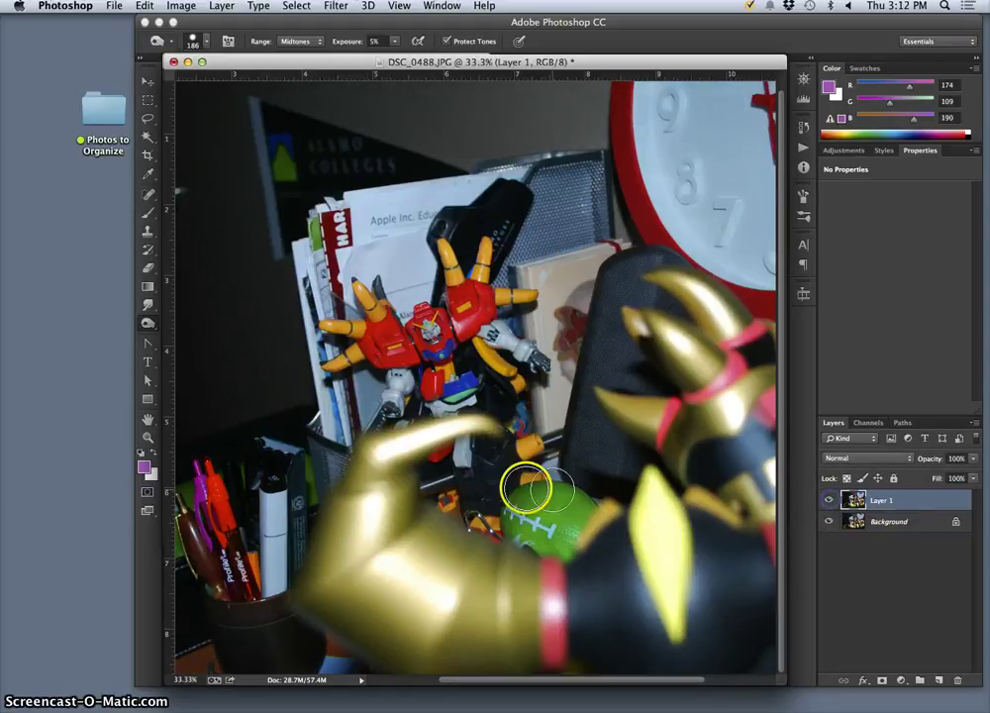
Burn the pens, papers, mesh organizer and book around the robot with the 186 px brush at 5% exposure.
mouse_move(277, 515)
left_mouse_down()
mouse_move(277, 482)
mouse_move(279, 572)
mouse_move(274, 510)
left_mouse_up()
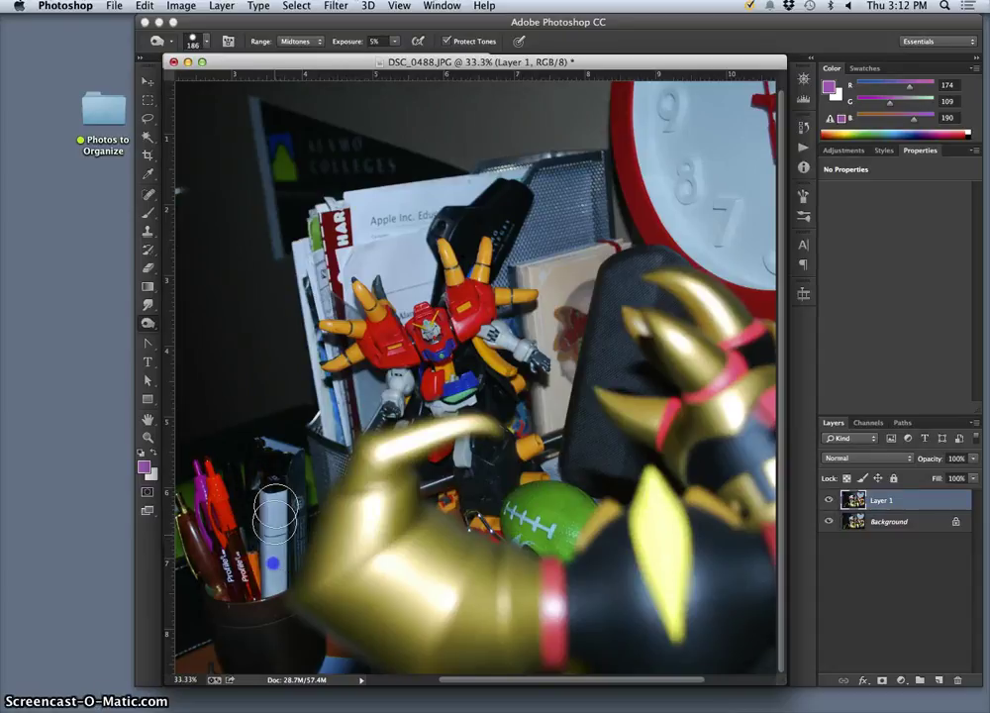
mouse_move(269, 584)
left_mouse_down()
mouse_move(268, 599)
mouse_move(287, 479)
mouse_move(275, 544)
mouse_move(301, 471)
mouse_move(272, 585)
mouse_move(245, 517)
mouse_move(220, 539)
mouse_move(219, 557)
mouse_move(210, 548)
left_mouse_up()
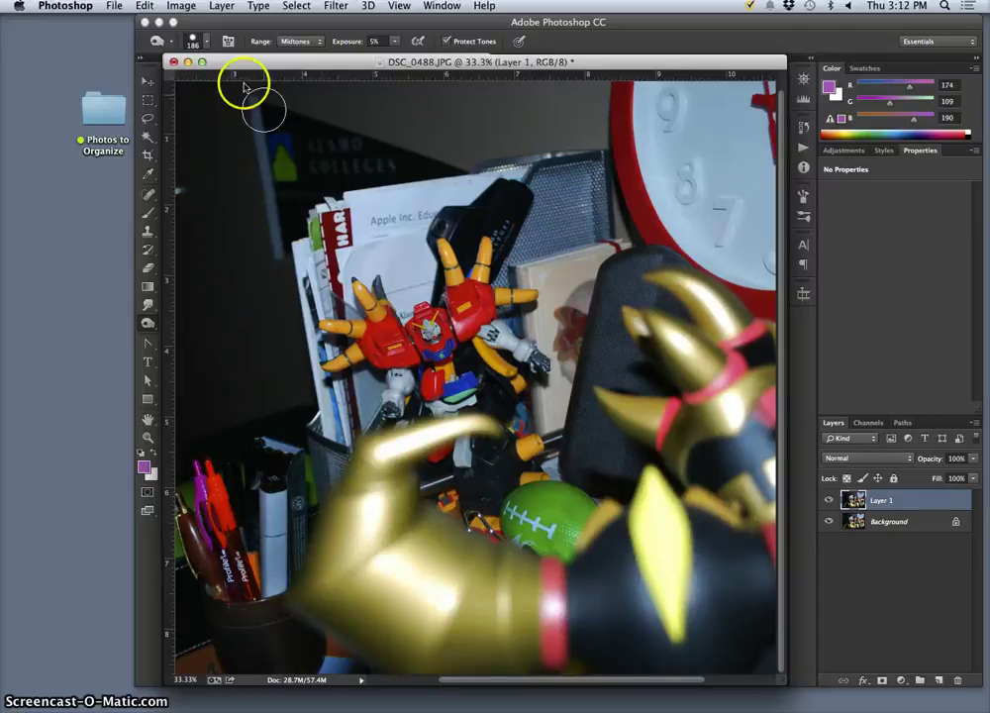
left_click_drag(311, 289, 309, 280)
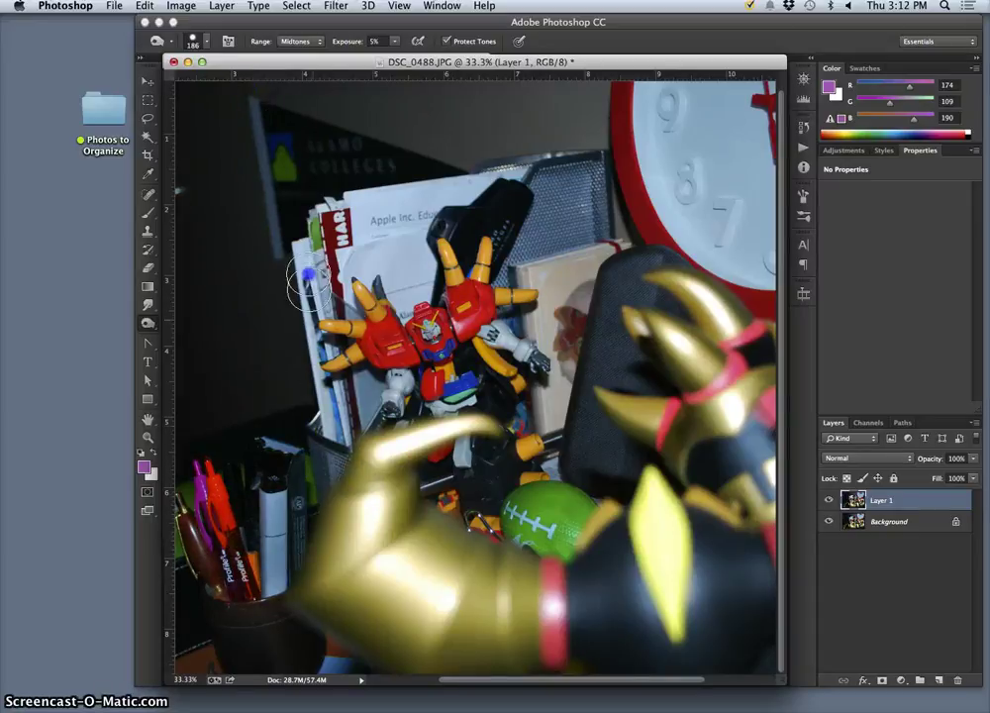
mouse_move(341, 431)
left_mouse_down()
mouse_move(349, 353)
mouse_move(360, 364)
mouse_move(411, 269)
mouse_move(399, 290)
left_mouse_up()
mouse_move(390, 237)
left_mouse_down()
mouse_move(420, 211)
mouse_move(332, 225)
mouse_move(308, 285)
mouse_move(338, 484)
left_mouse_up()
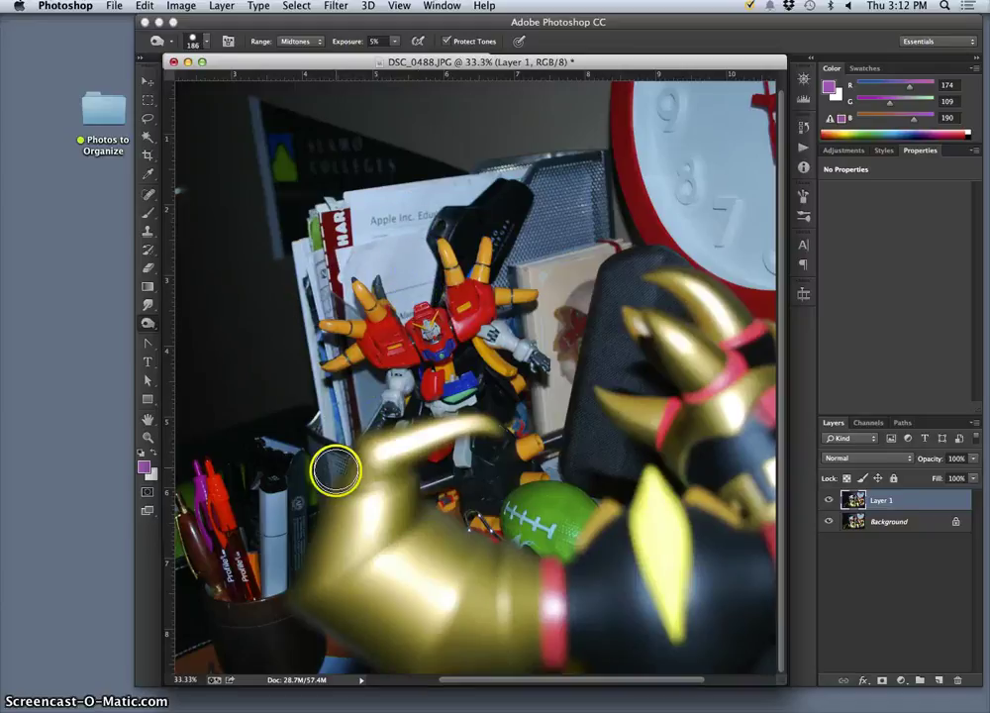
left_click_drag(548, 289, 552, 287)
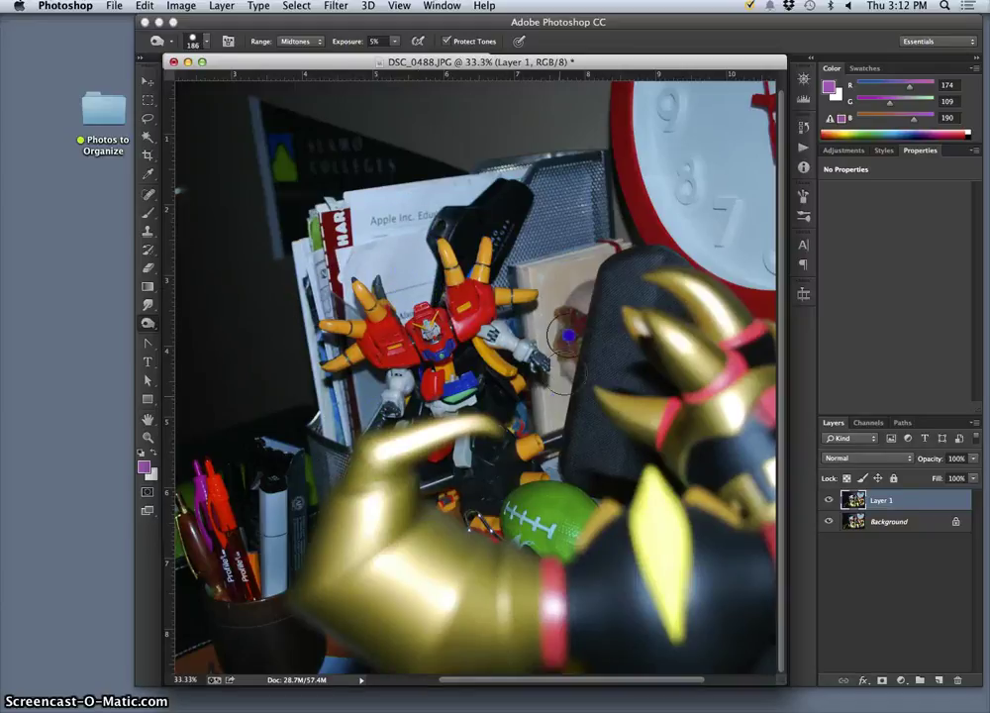
mouse_move(588, 352)
left_mouse_down()
mouse_move(606, 281)
mouse_move(591, 441)
mouse_move(623, 266)
mouse_move(617, 297)
left_mouse_up()
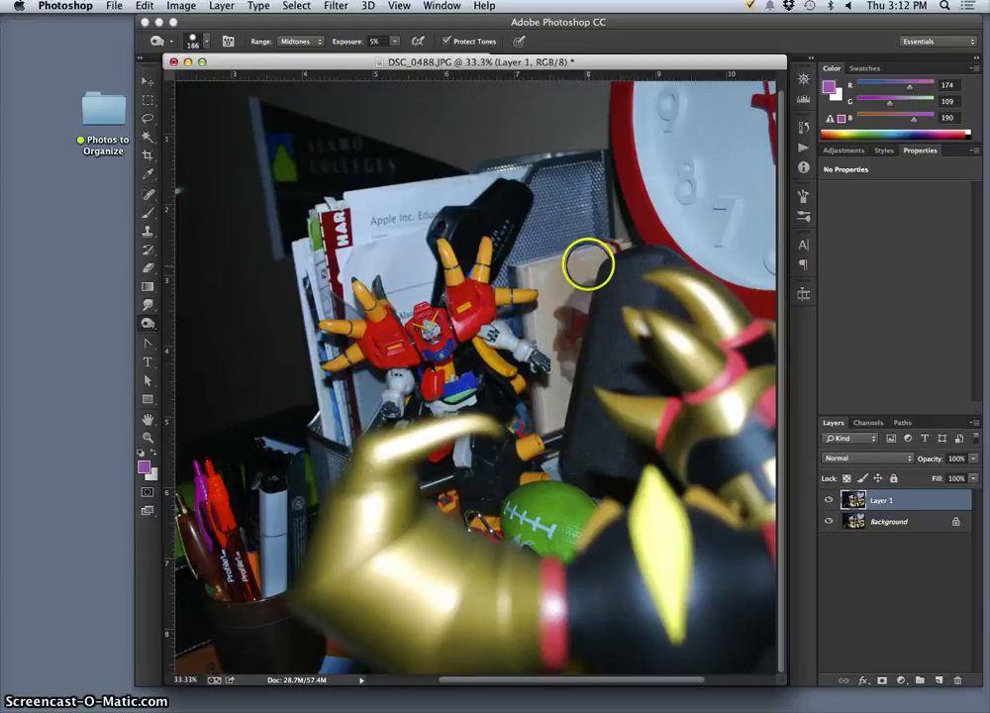
Check the burned pens, papers and book against the original by switching Layer 1's visibility.
left_click(829, 500)
left_click(829, 500)
left_click(828, 500)
left_click(829, 500)
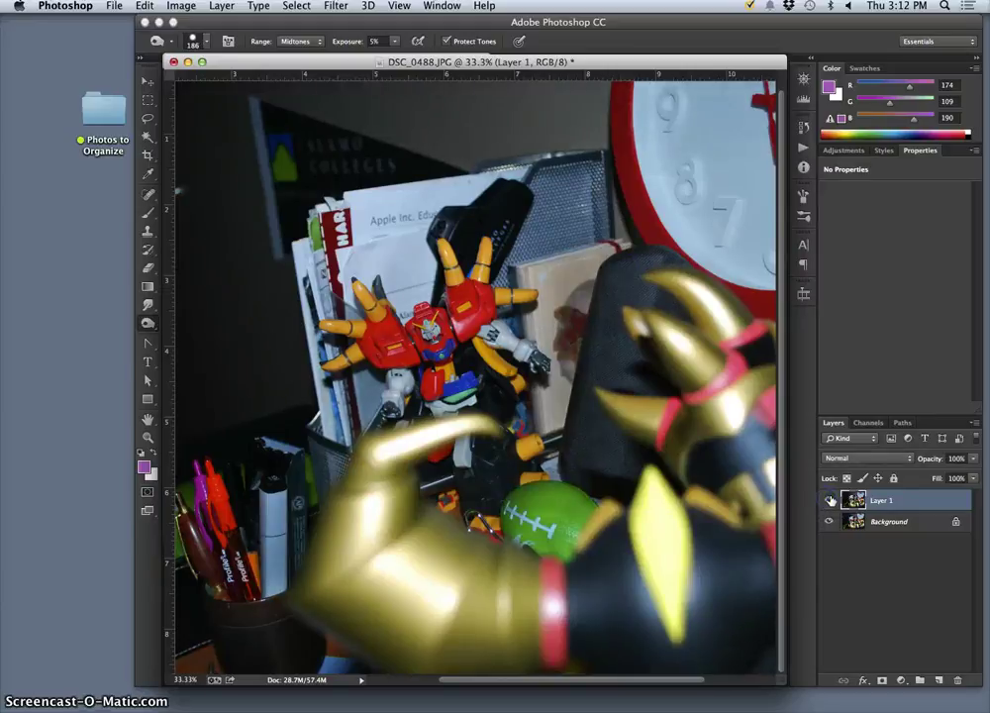
left_click(829, 500)
right_click(829, 500)
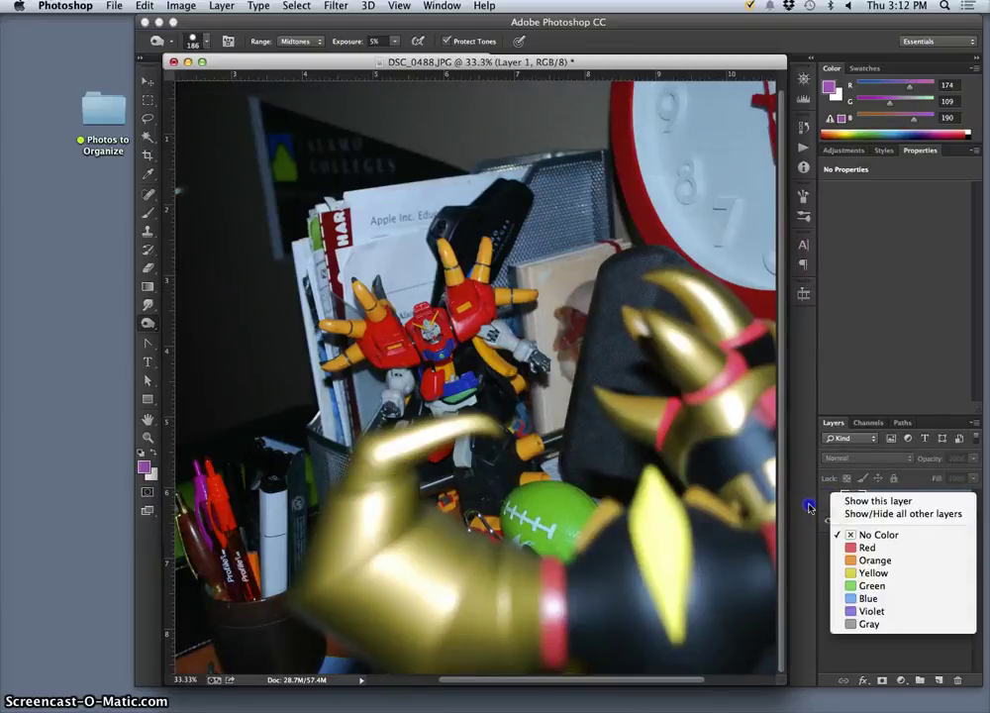
left_click(825, 505)
Examine the whole photo at 16.7% zoom in an enlarged window, with Layer 1 alternately hidden and shown.
key("super+minus")
key("super+minus")
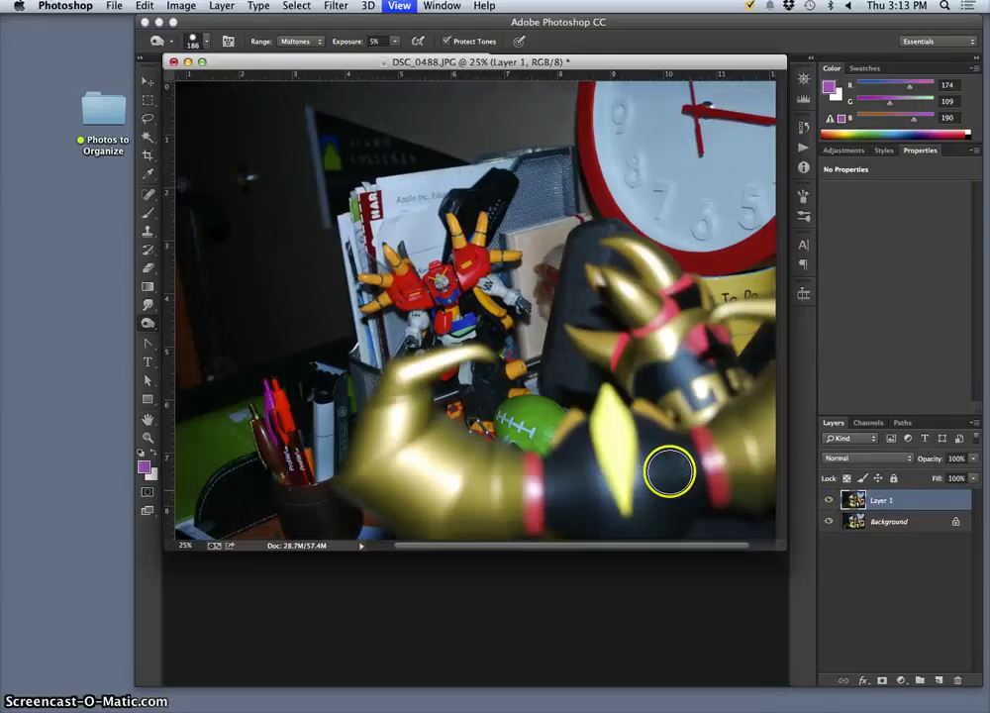
left_click(828, 500)
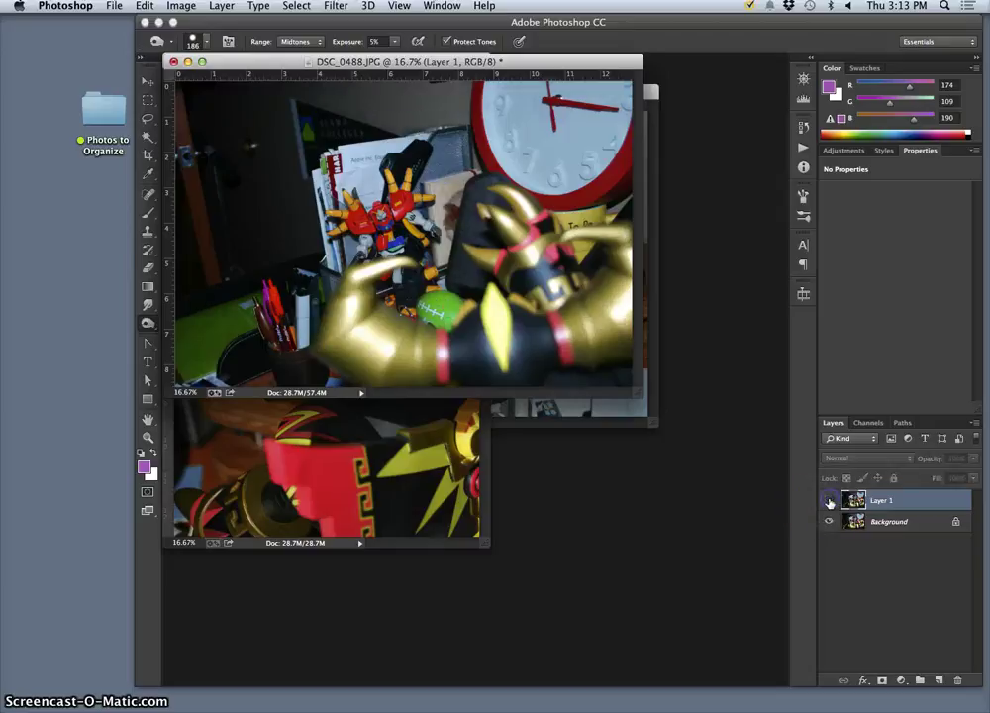
left_click(828, 500)
left_click(829, 500)
left_click(828, 500)
left_click(828, 500)
left_click(829, 500)
left_click_drag(644, 395, 728, 549)
left_click(828, 501)
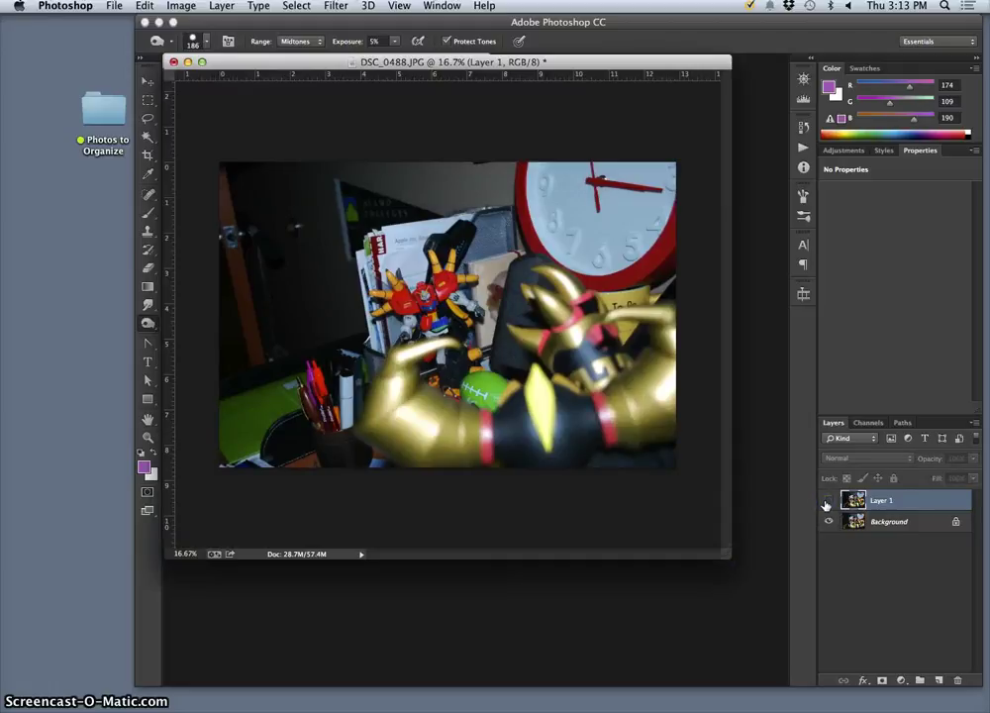
left_click(829, 502)
left_click(829, 500)
left_click(828, 500)
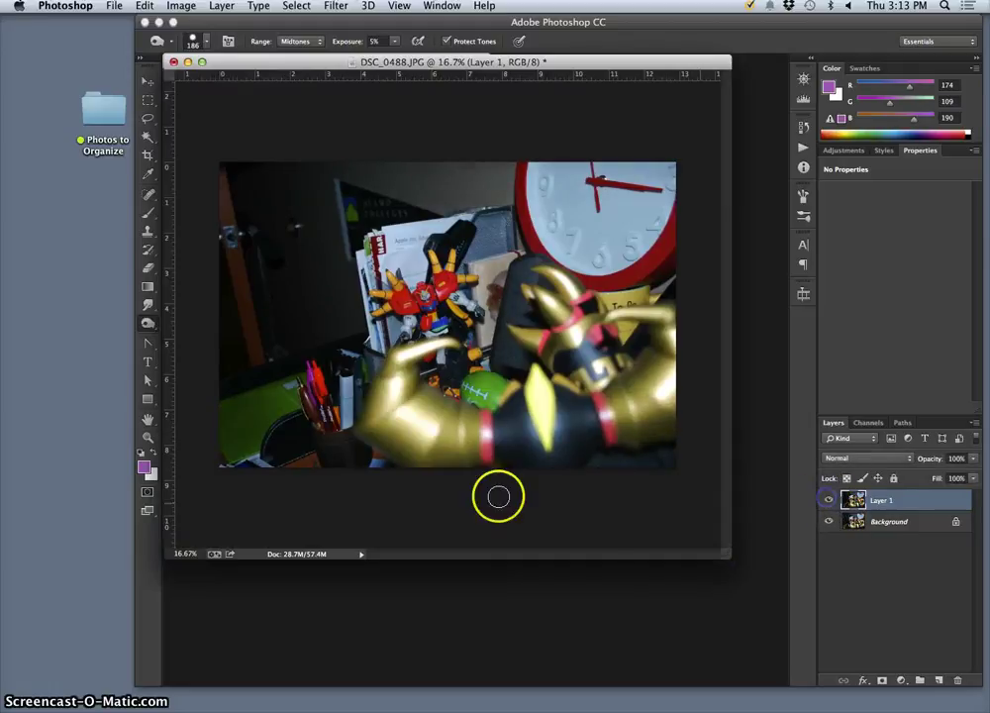
Burn the dark wall, door and green area on the photo's left side at 5% exposure with a 982 px brush.
left_click(193, 39)
left_click_drag(237, 83, 280, 85)
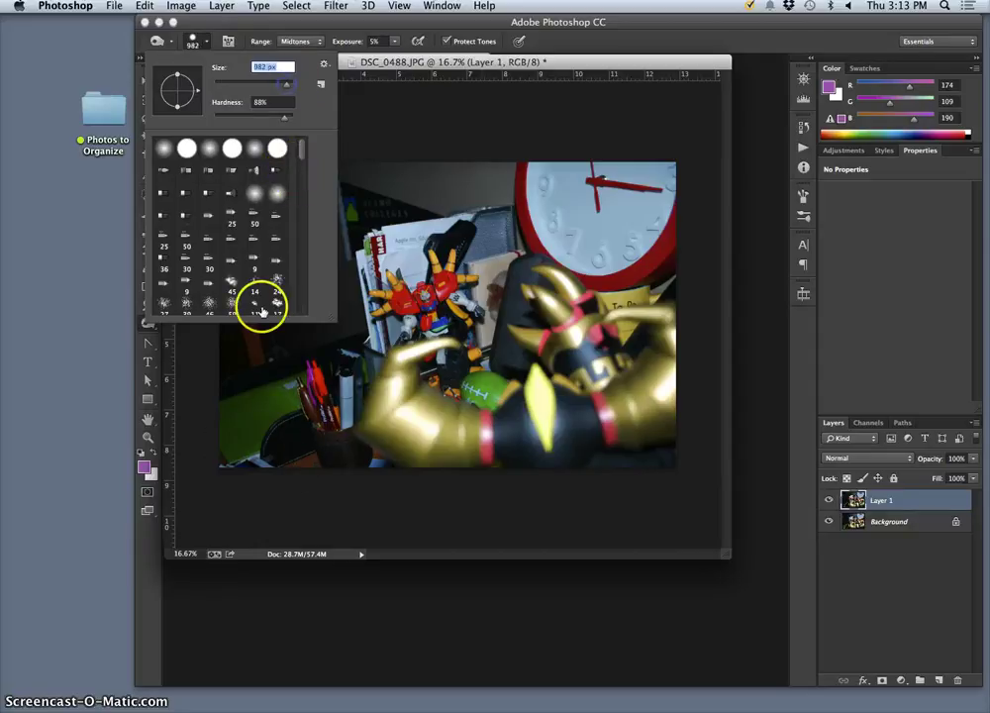
left_click(307, 572)
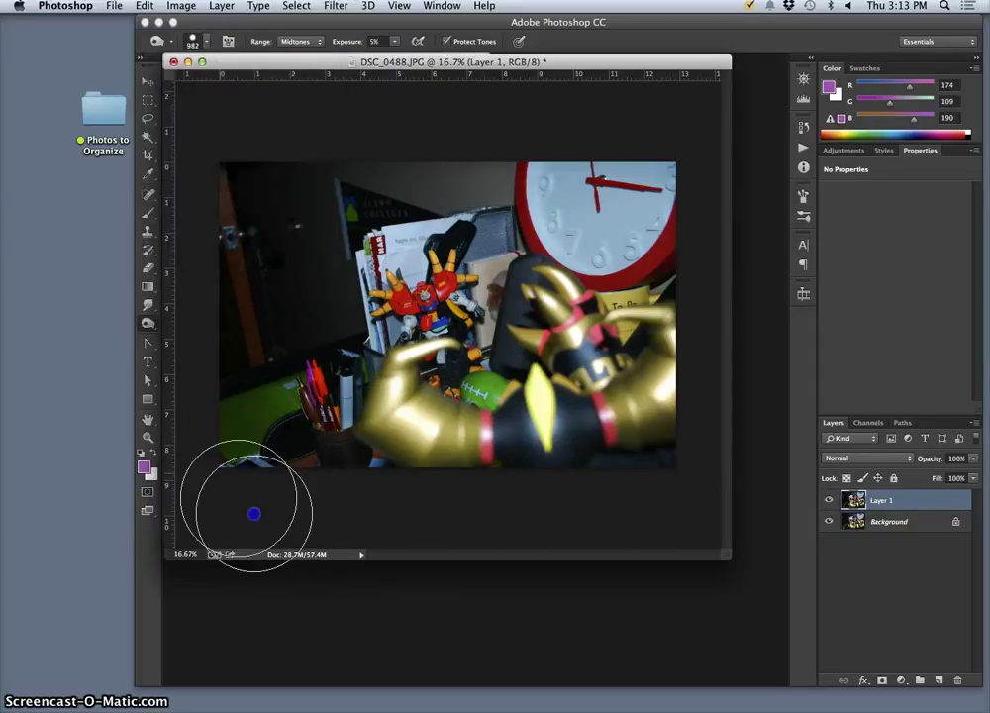
mouse_move(275, 231)
left_mouse_down()
mouse_move(386, 302)
mouse_move(309, 305)
mouse_move(280, 276)
mouse_move(277, 292)
left_mouse_up()
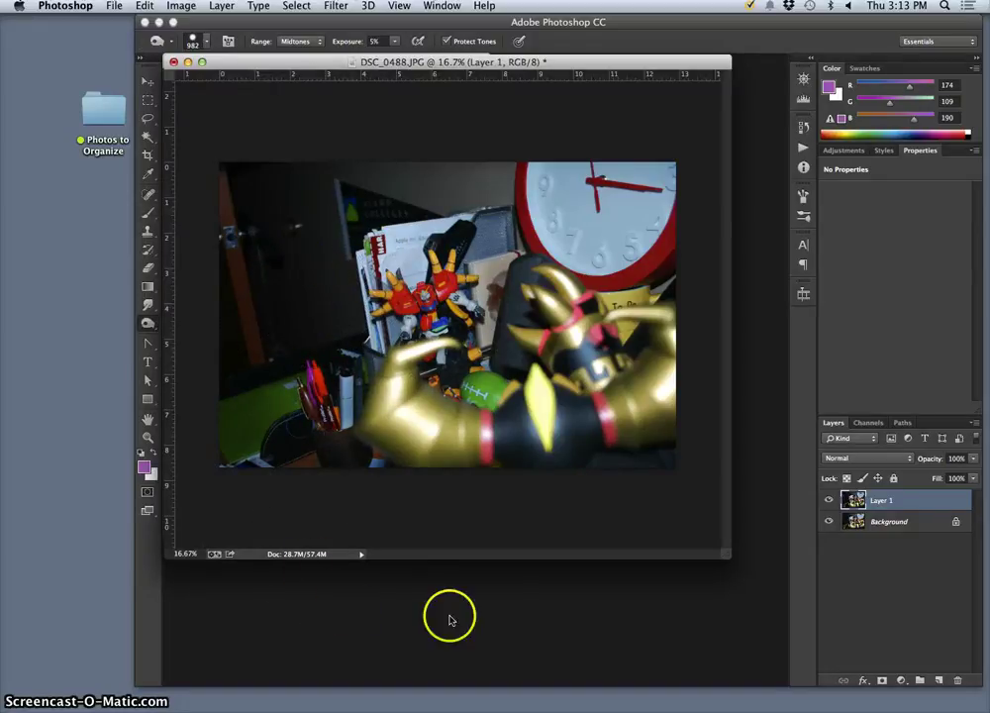
left_click(303, 364)
mouse_move(303, 363)
left_mouse_down()
mouse_move(302, 404)
mouse_move(283, 441)
left_mouse_up()
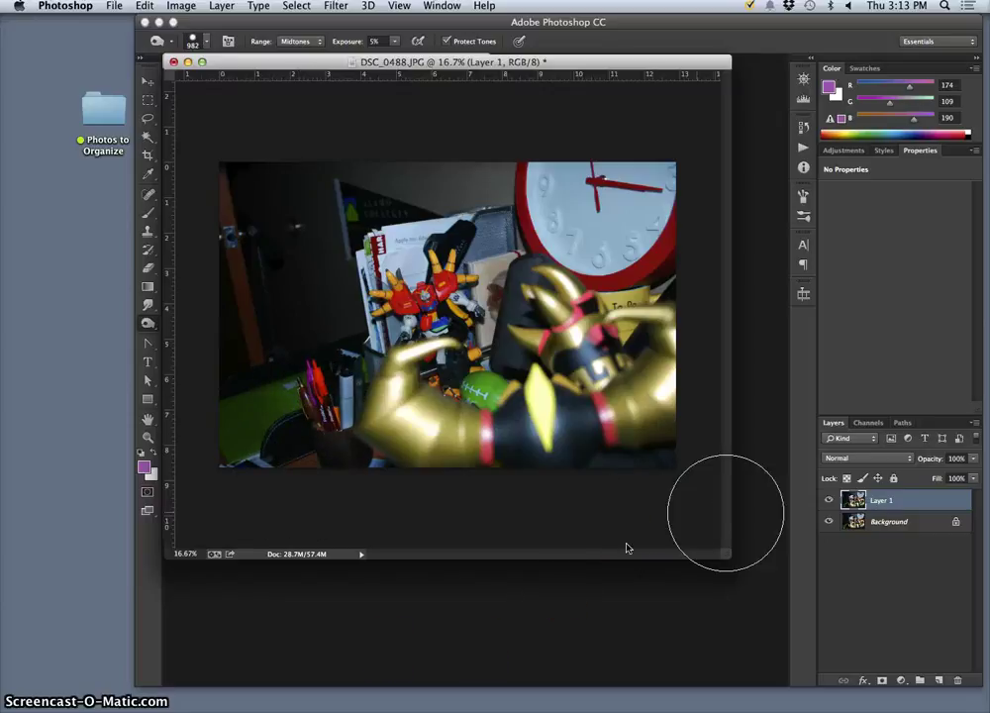
Compare the darkened left side with the original by switching Layer 1's visibility, then inspect the photo at 33.3% and 16.7% zoom.
left_click(828, 500)
left_click(828, 500)
left_click(827, 500)
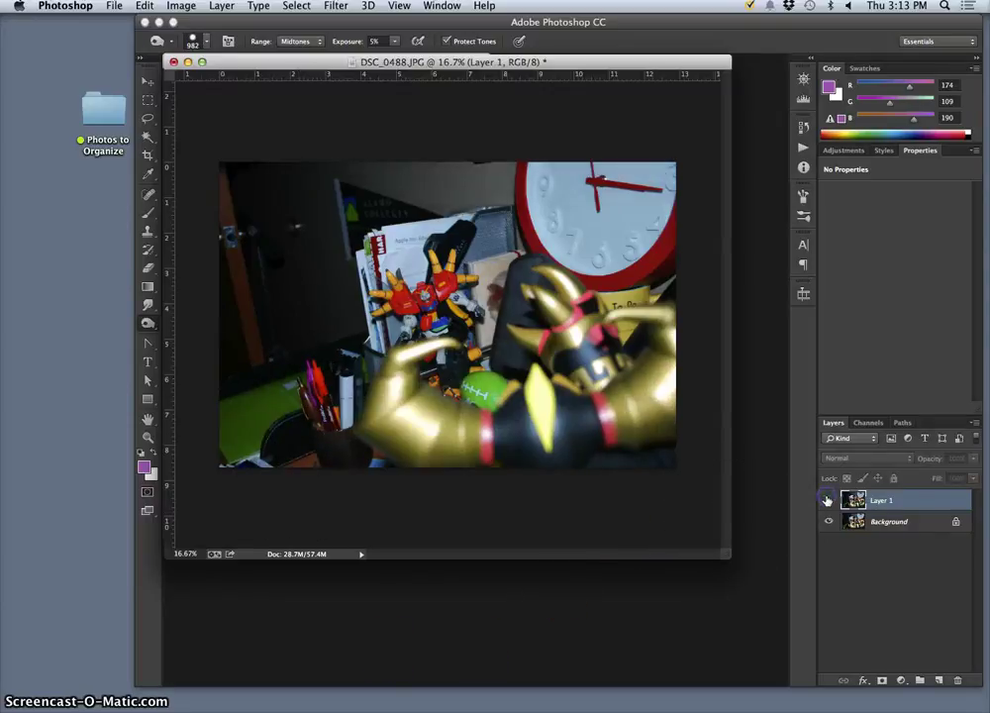
left_click(828, 500)
left_click(827, 500)
left_click(828, 501)
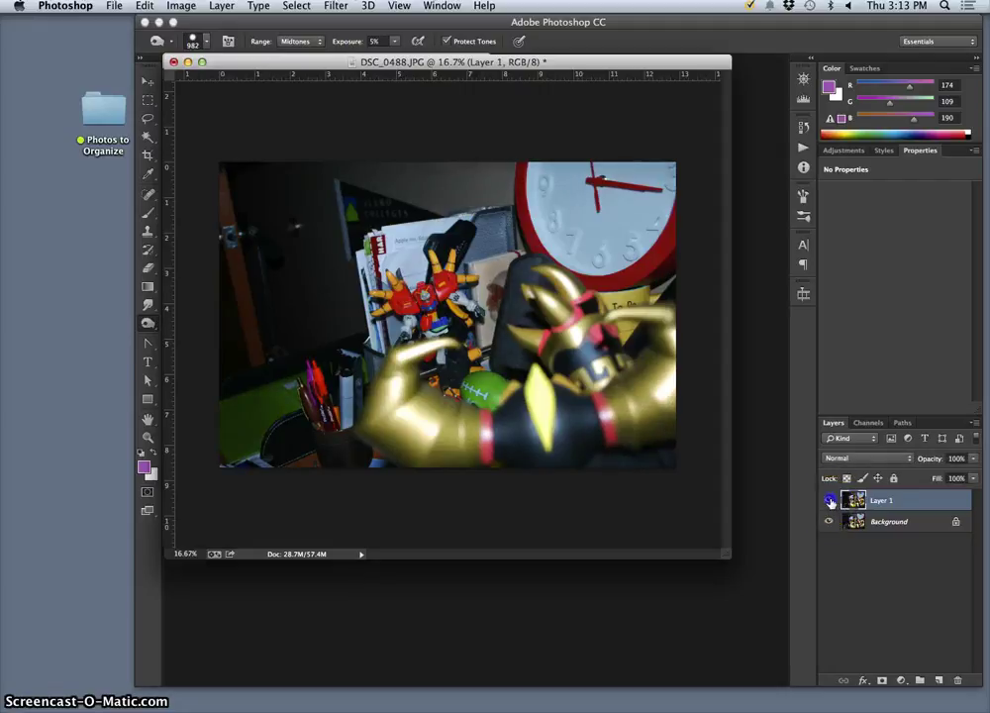
left_click(829, 500)
left_click(829, 500)
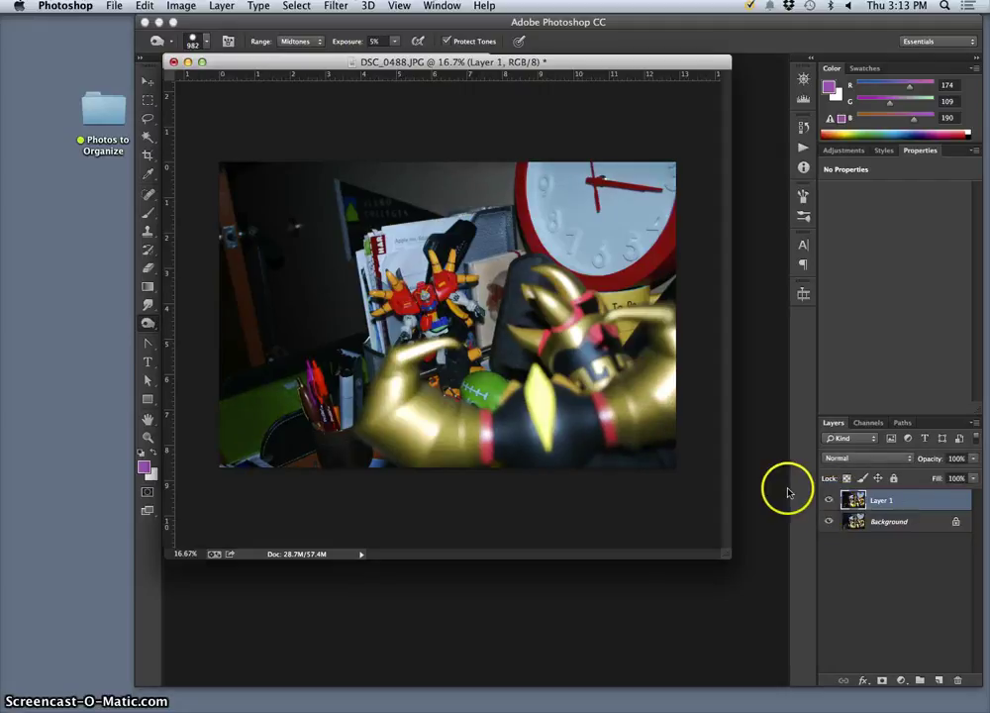
key("super+equal")
key("super+equal")
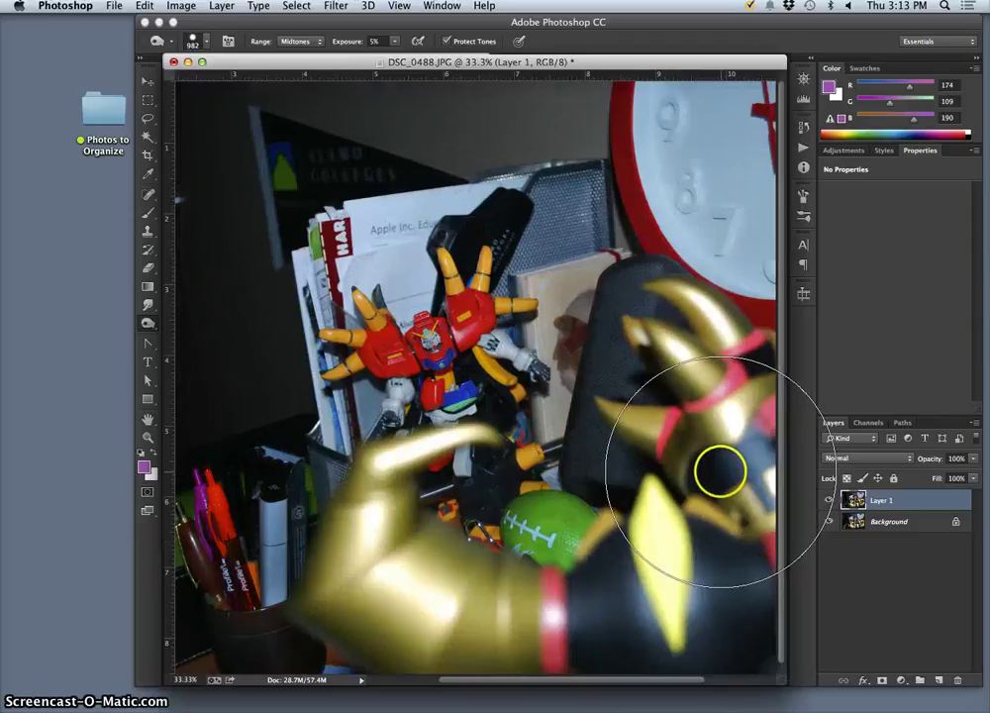
key("super+minus")
key("super+minus")
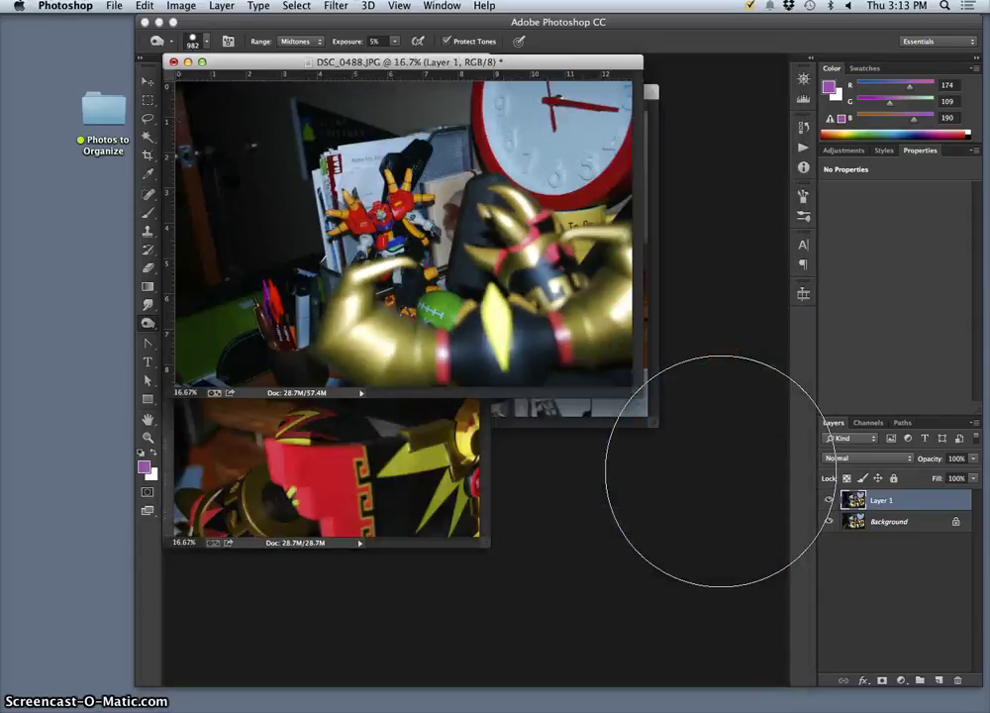
left_click(654, 426)
left_click_drag(655, 426, 727, 630)
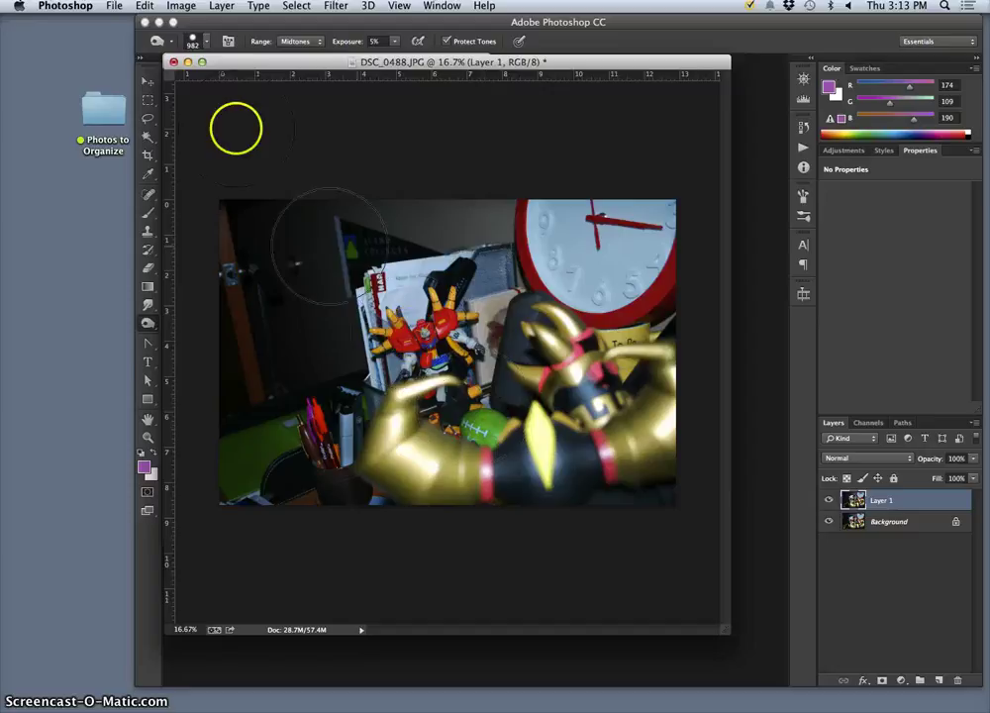
Save a layered Photoshop-format copy to the Desktop, named with a first name followed by "Depth Exposure 2".
left_click(114, 6)
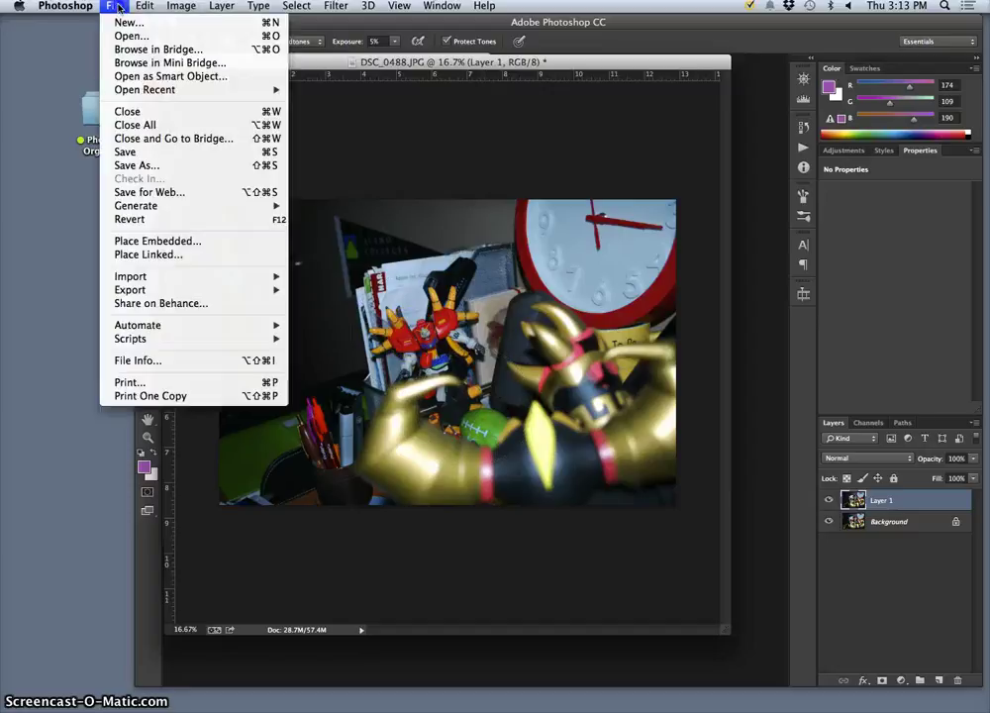
left_click(150, 164)
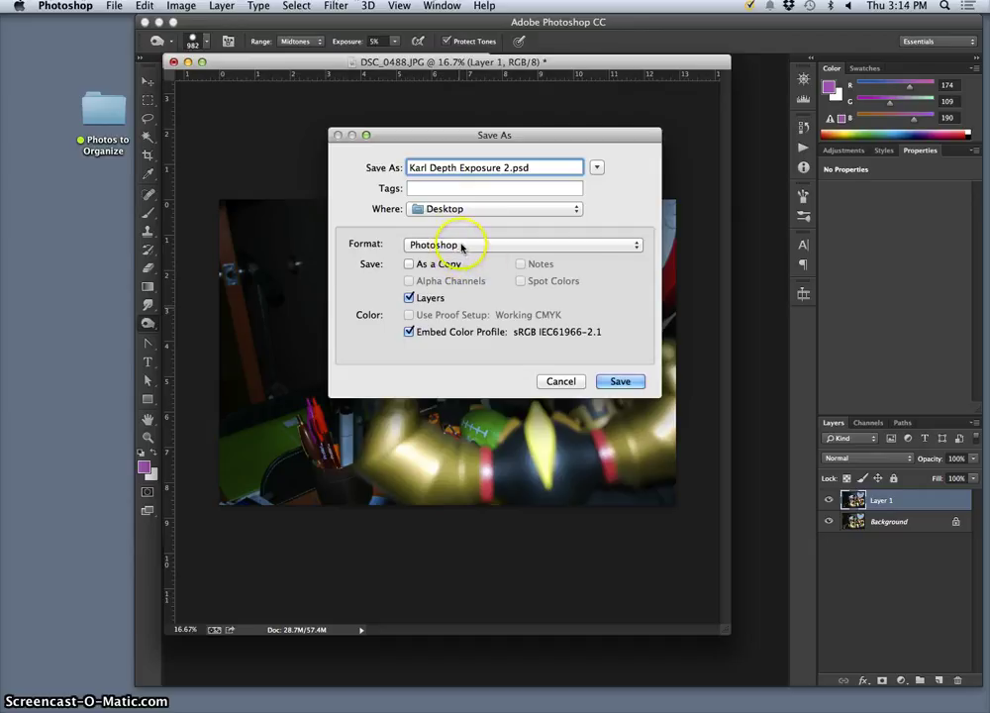
left_click(615, 381)
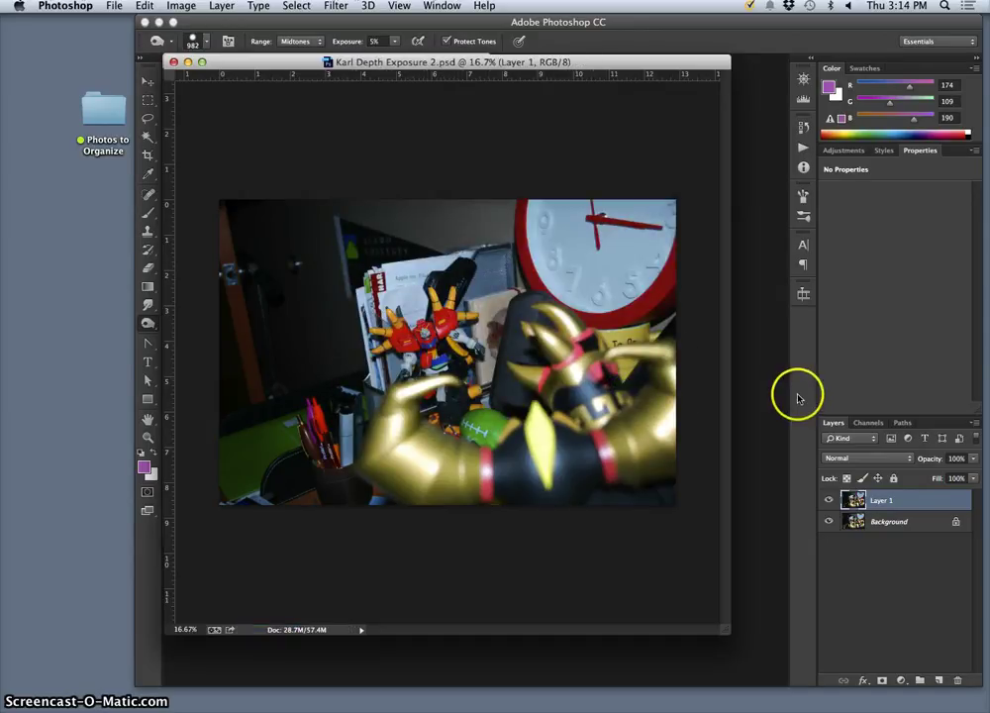
Review the saved file's retouching against the background by hiding and showing Layer 1 again.
left_click(830, 500)
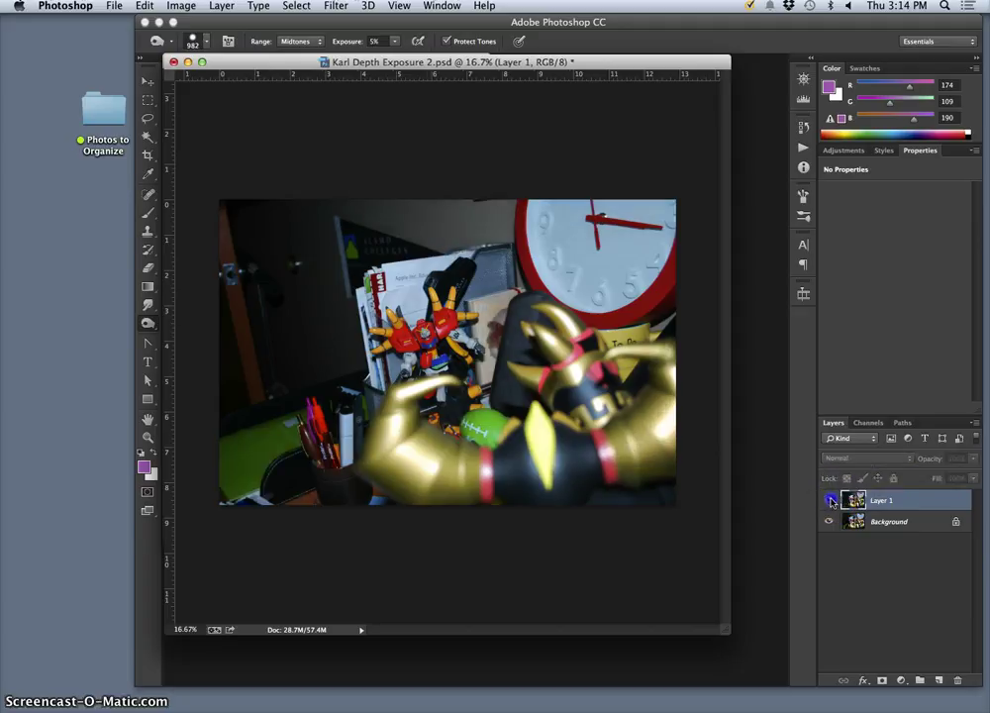
left_click(829, 500)
left_click(830, 500)
left_click(830, 500)
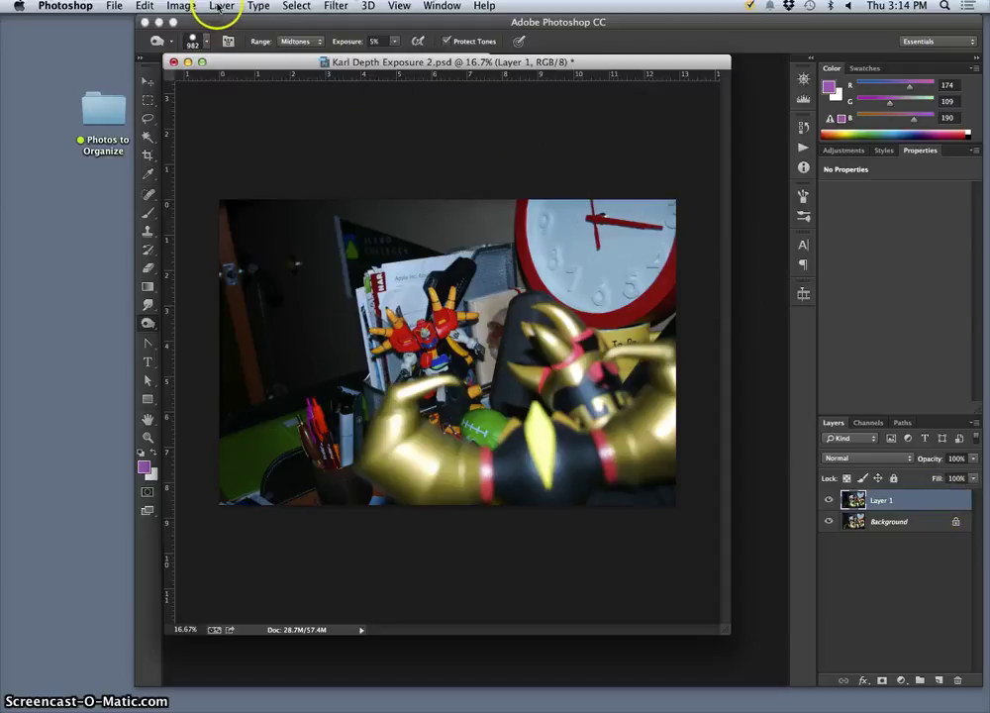
Add a Levels adjustment layer above Layer 1 in Normal mode at 100% opacity.
left_click(180, 6)
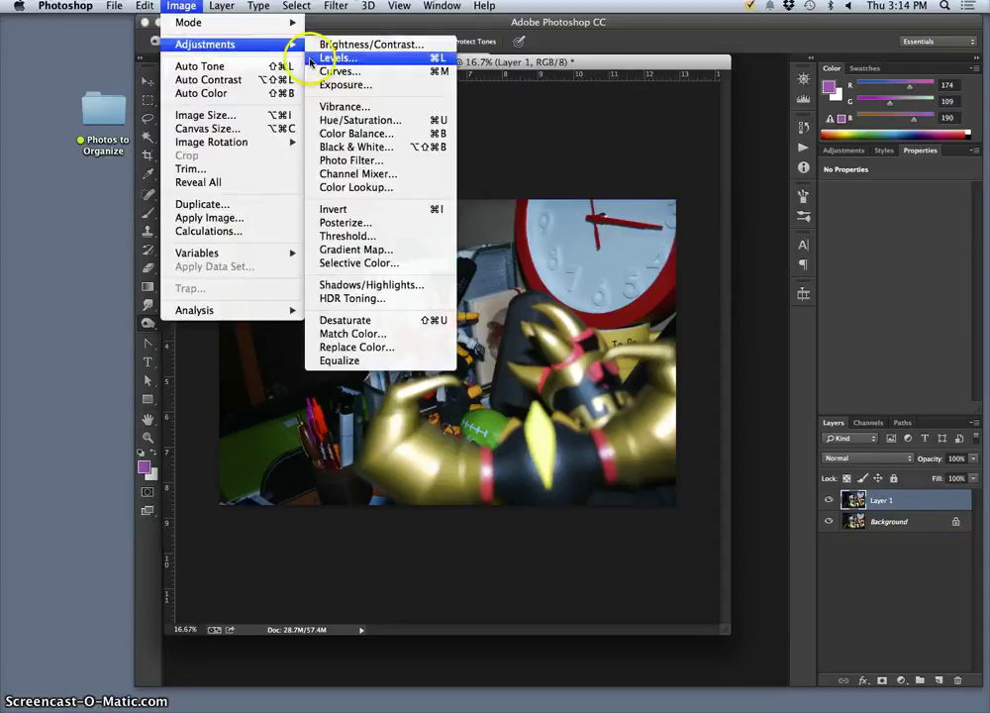
mouse_move(222, 6)
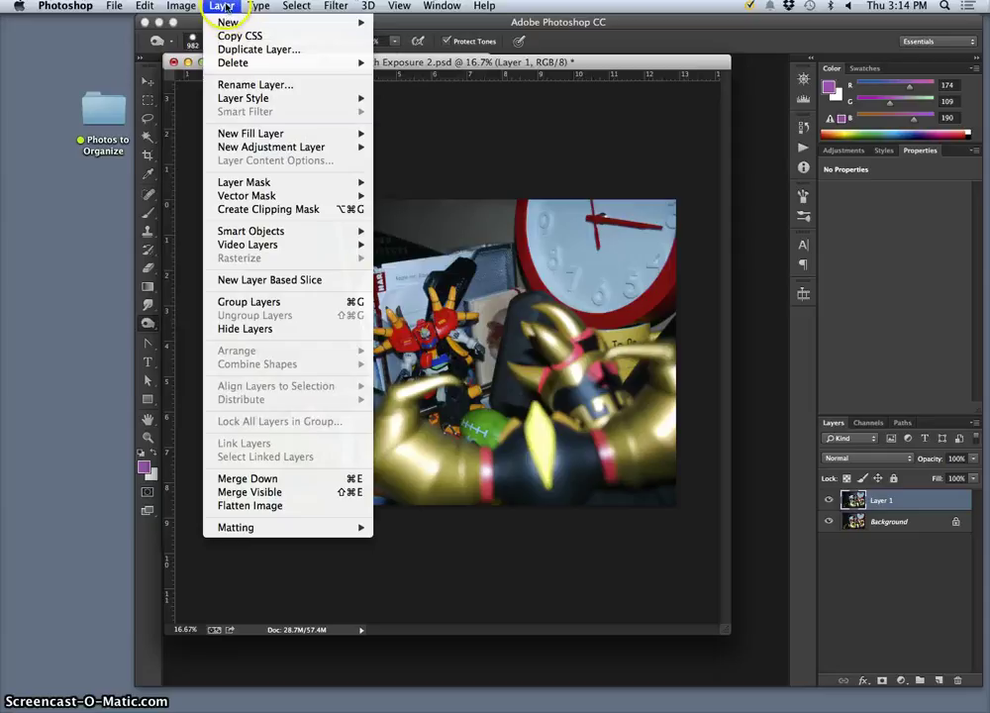
mouse_move(262, 147)
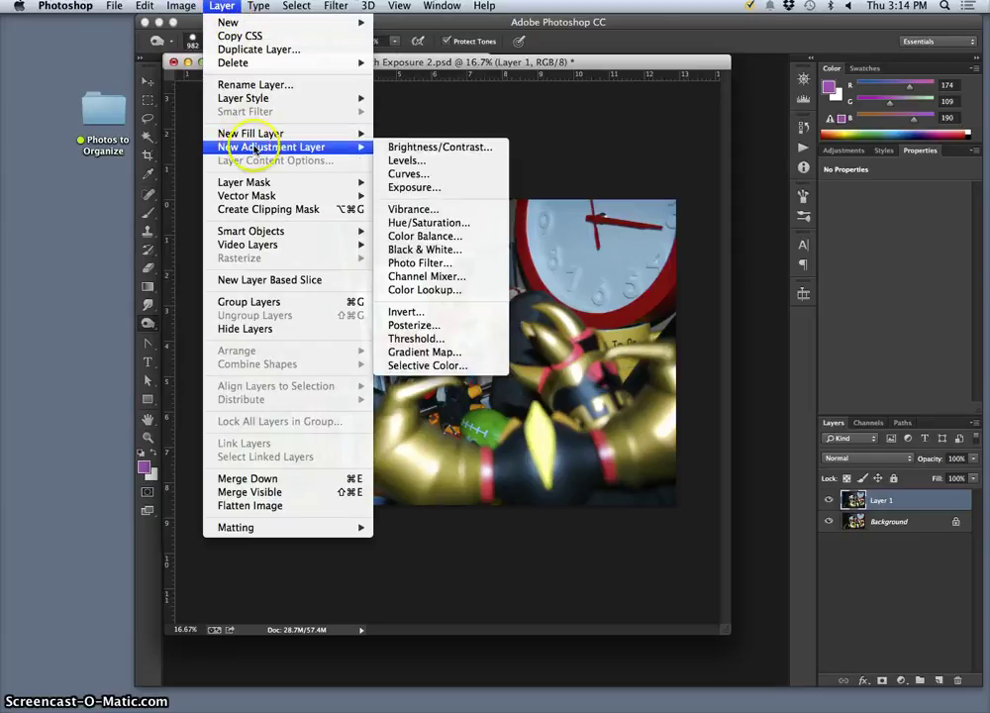
left_click(419, 161)
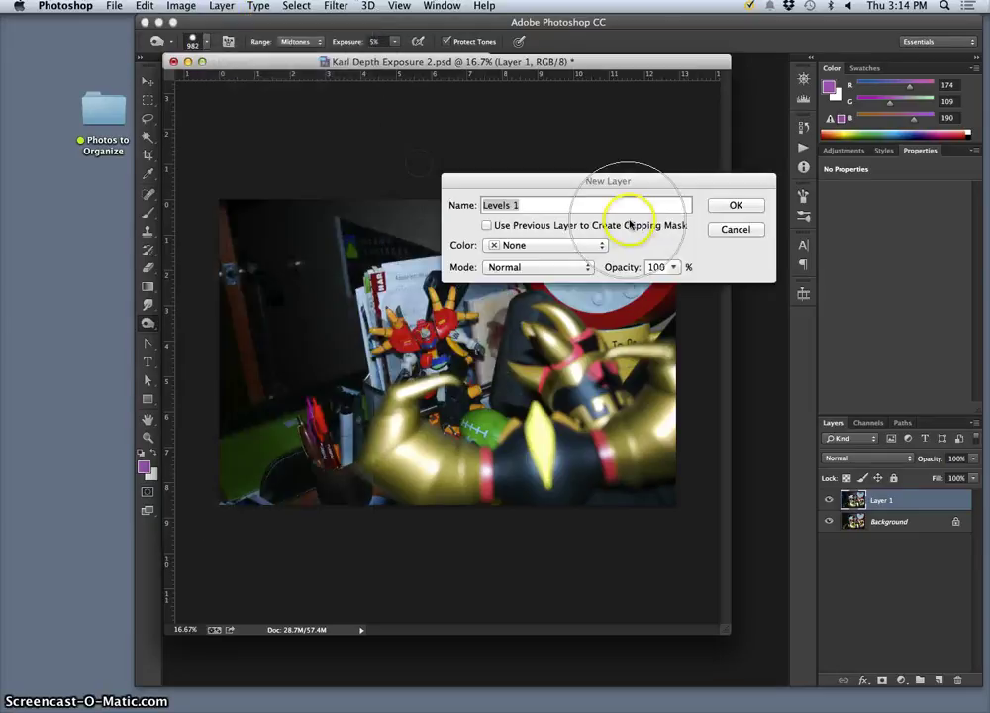
left_click(745, 206)
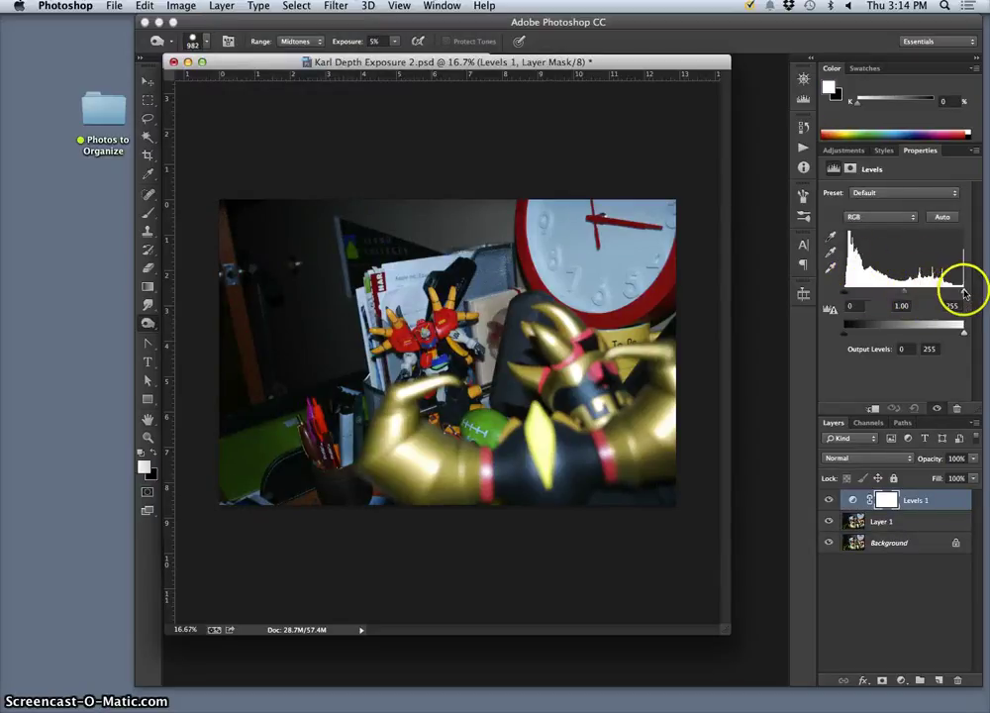
Set the Levels layer's RGB input values to black point 5, midtones 0.95 and white point 255.
left_click_drag(965, 293, 928, 294)
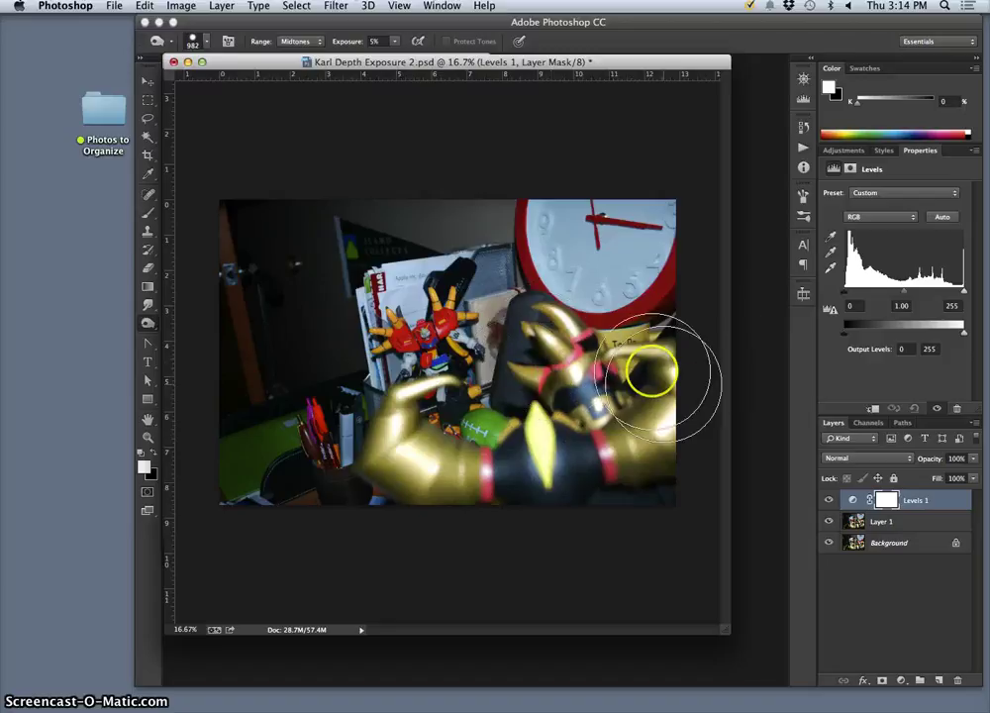
left_click(905, 295)
mouse_move(908, 295)
left_mouse_down()
mouse_move(896, 293)
mouse_move(907, 293)
left_mouse_up()
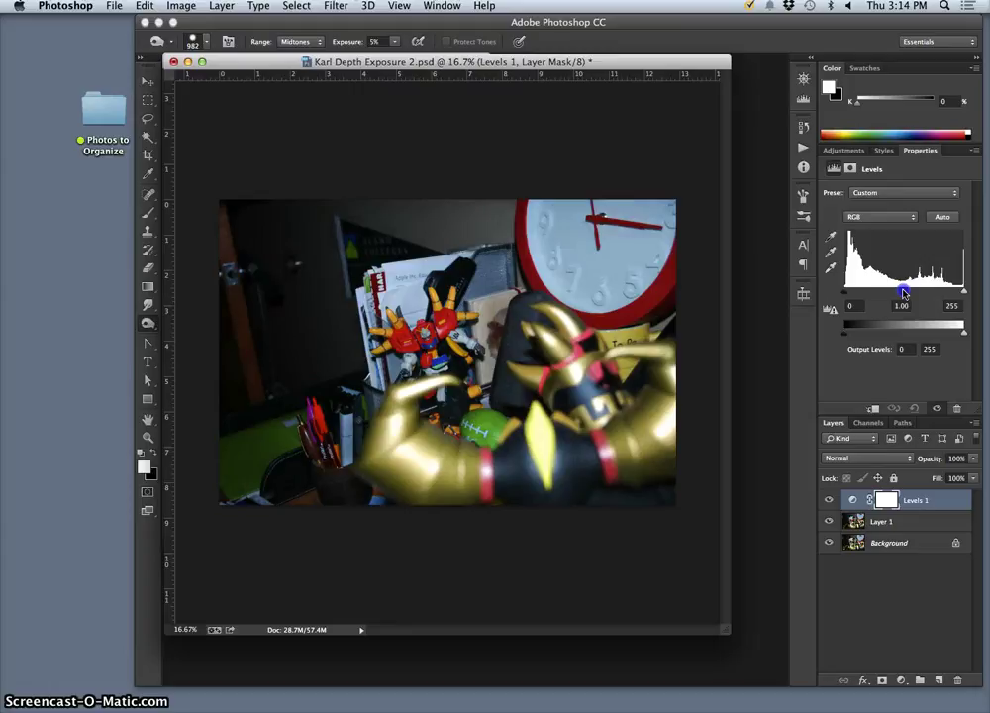
left_click_drag(904, 293, 907, 293)
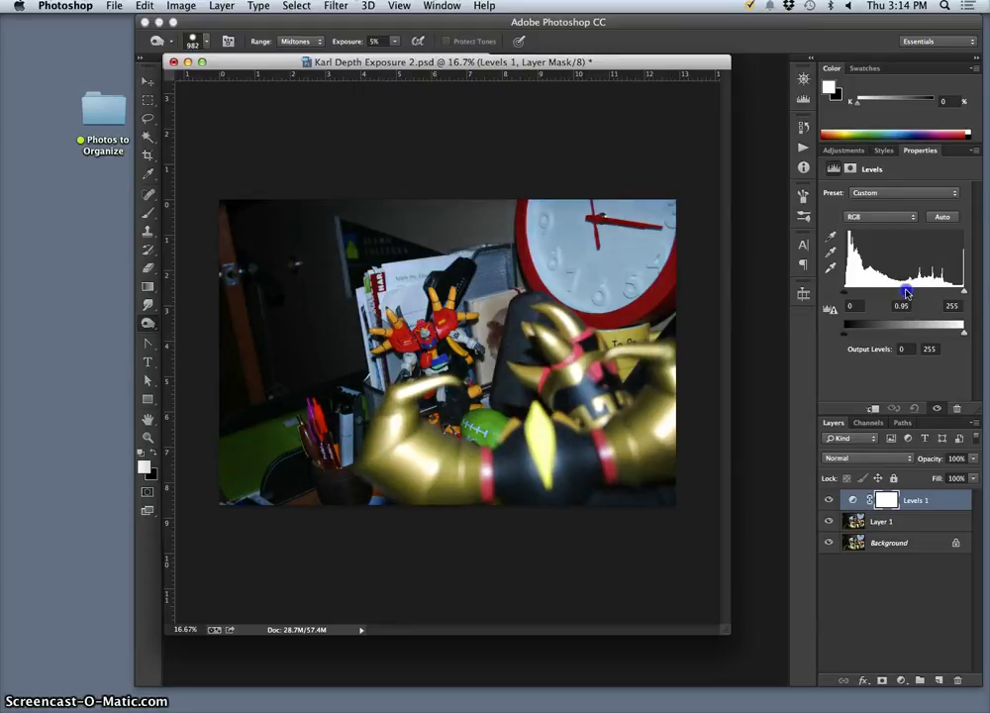
left_click(847, 294)
mouse_move(856, 294)
left_mouse_down()
mouse_move(877, 294)
mouse_move(848, 294)
left_mouse_up()
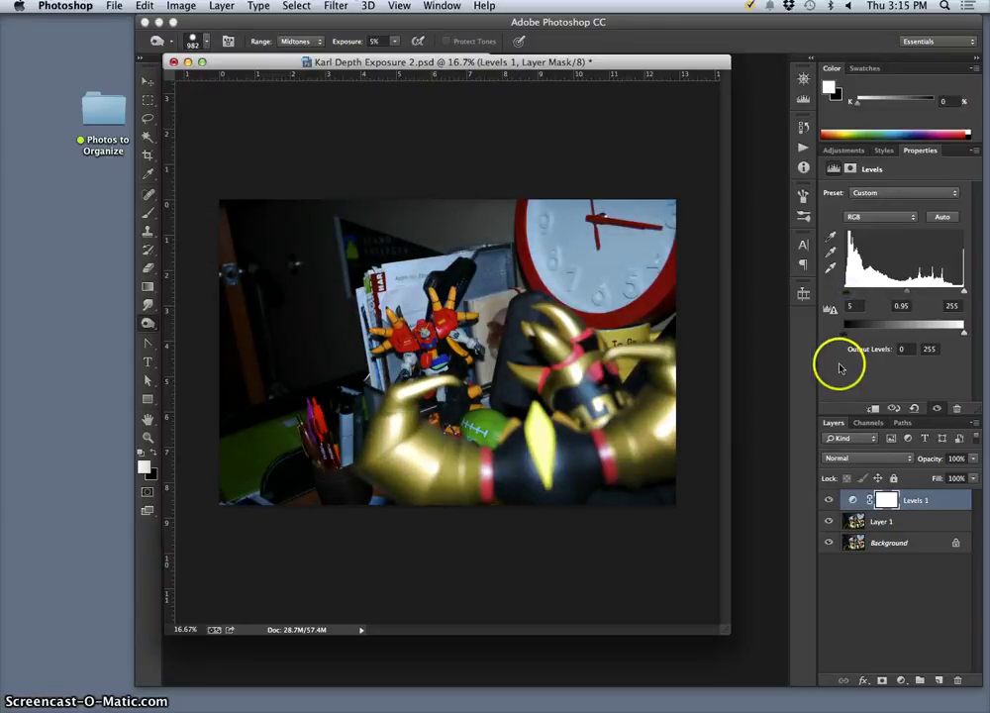
Compare the photo with and without the Levels adjustment by hiding and showing that layer twice.
left_click(830, 501)
left_click(830, 502)
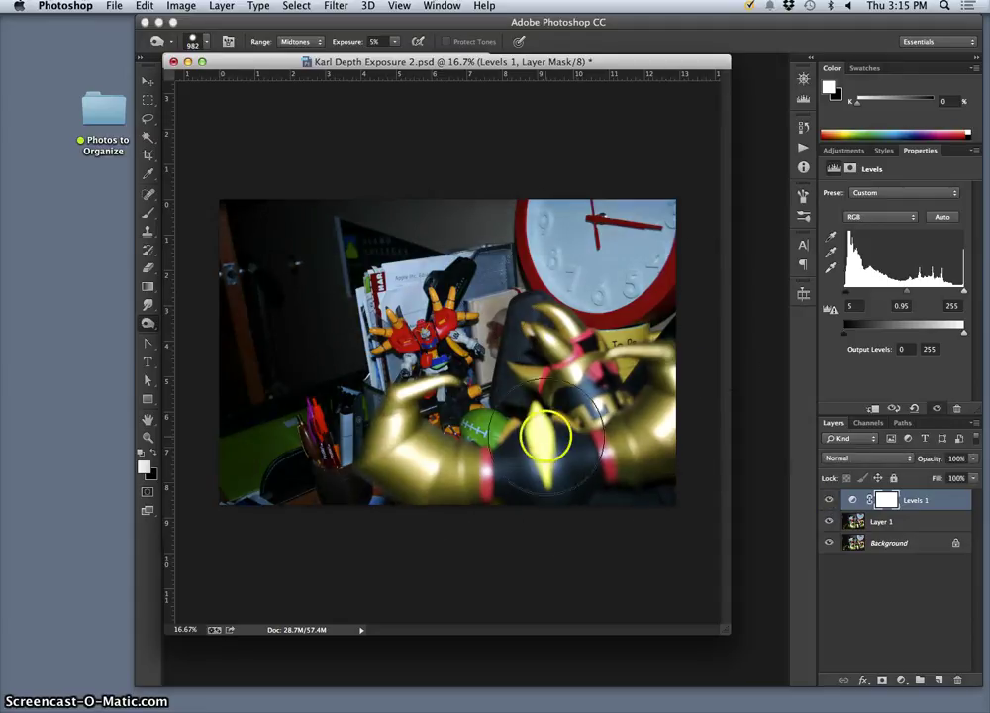
left_click(830, 501)
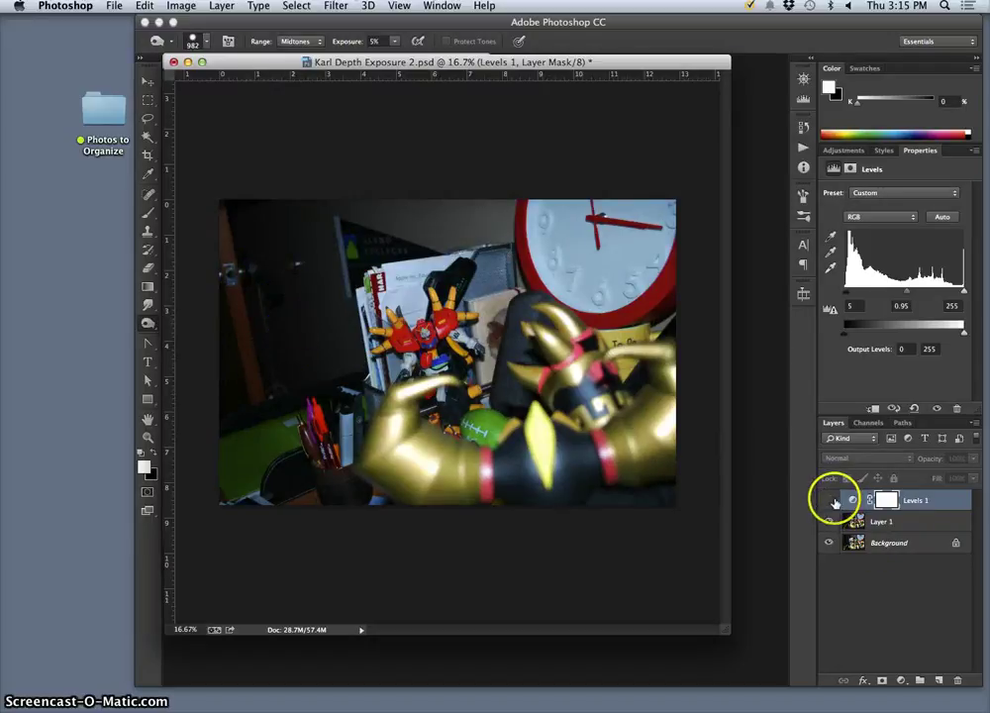
left_click(829, 501)
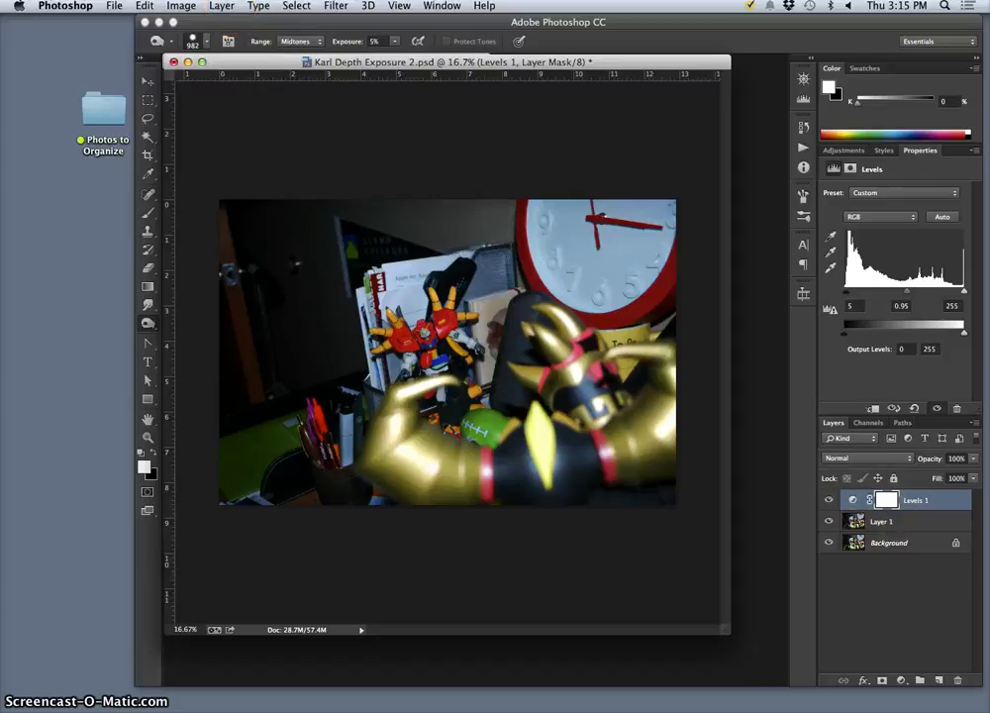
Add a Color Balance adjustment layer above the Levels layer in Normal mode at 100% opacity.
left_click(223, 6)
mouse_move(248, 147)
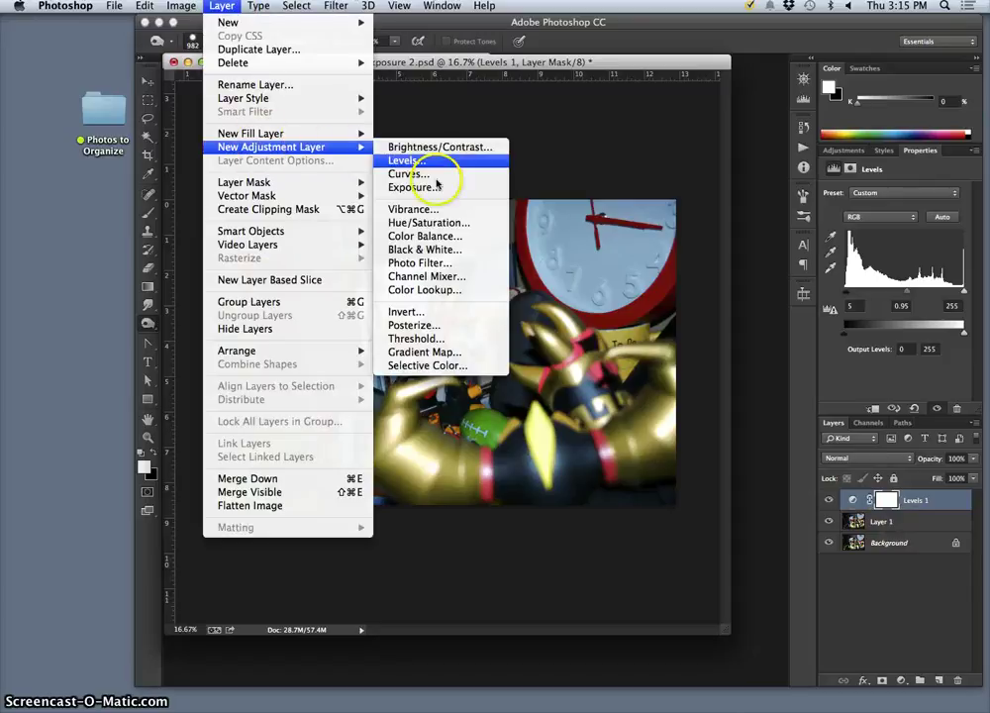
left_click(424, 236)
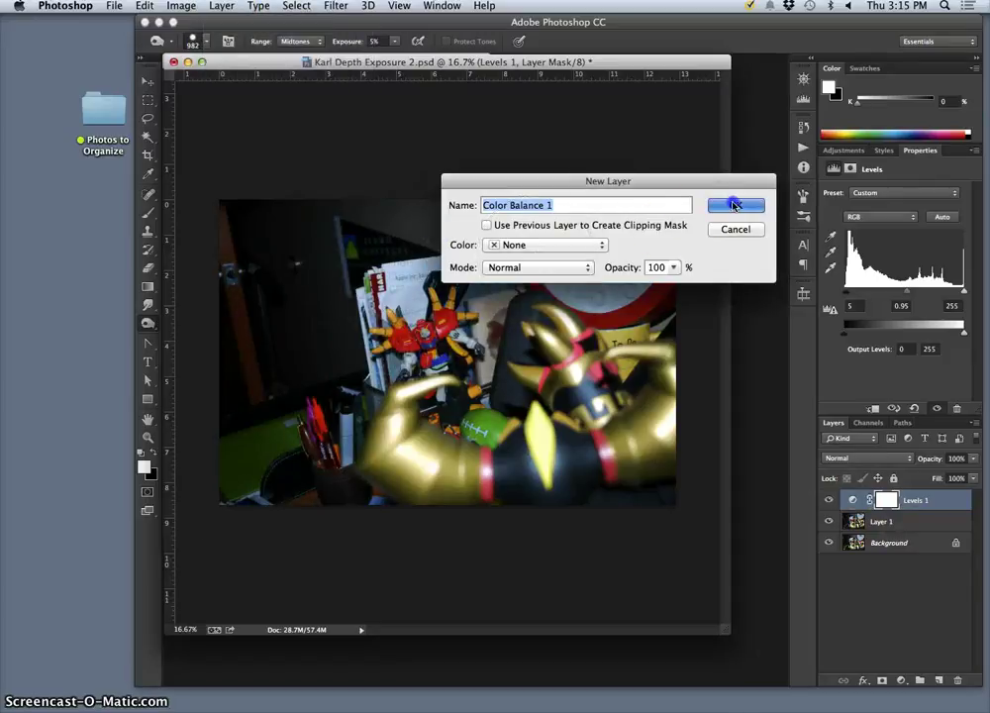
left_click(740, 203)
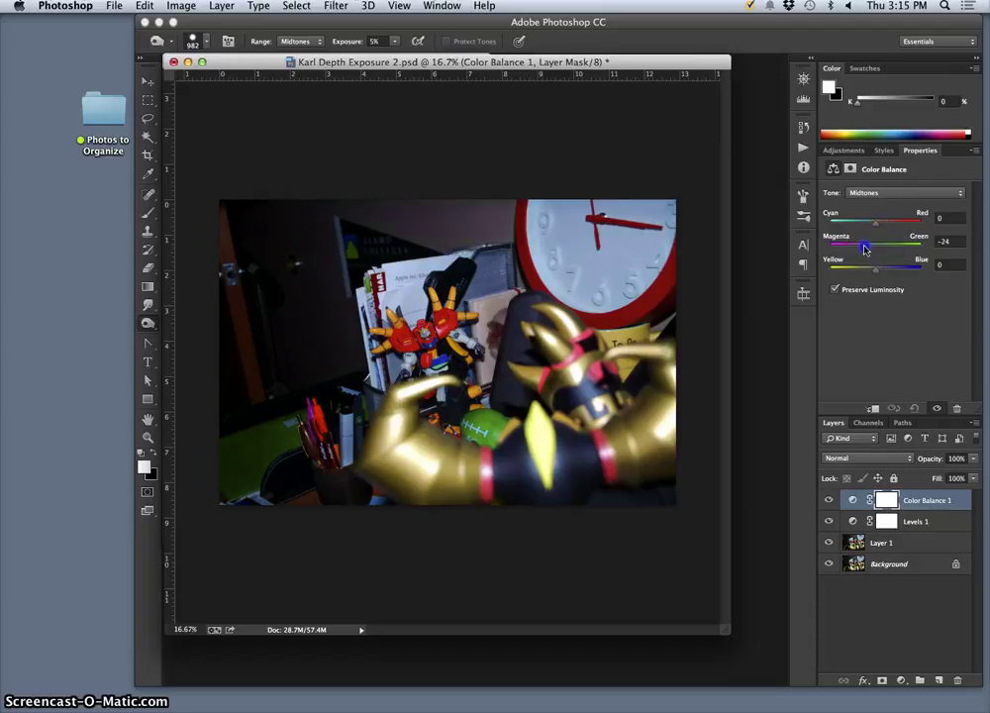
Set the Color Balance midtones to Cyan–Red -12, Magenta–Green -8 and Yellow–Blue +18.
left_click_drag(871, 247, 876, 249)
left_click_drag(887, 274, 884, 274)
left_click_drag(875, 222, 873, 227)
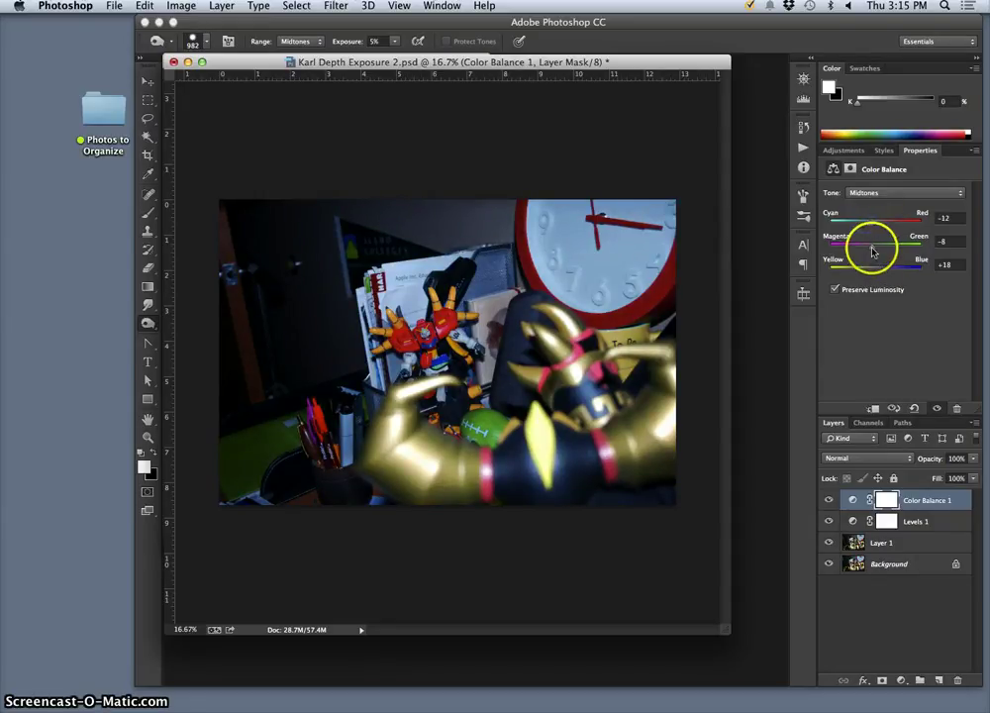
left_click_drag(875, 251, 877, 251)
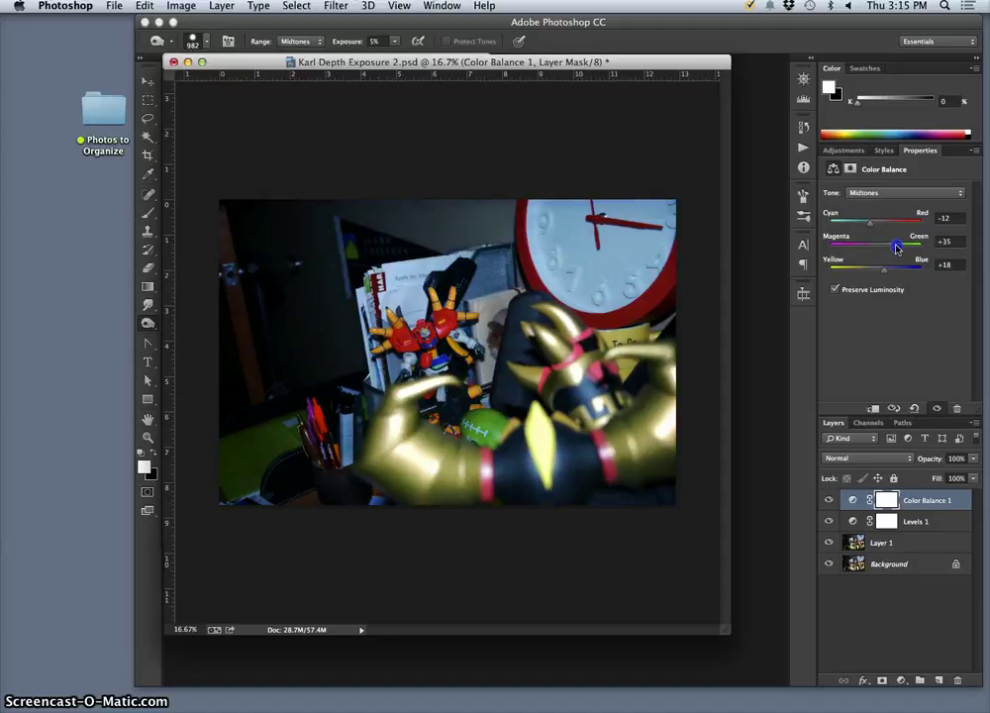
left_click_drag(896, 247, 872, 250)
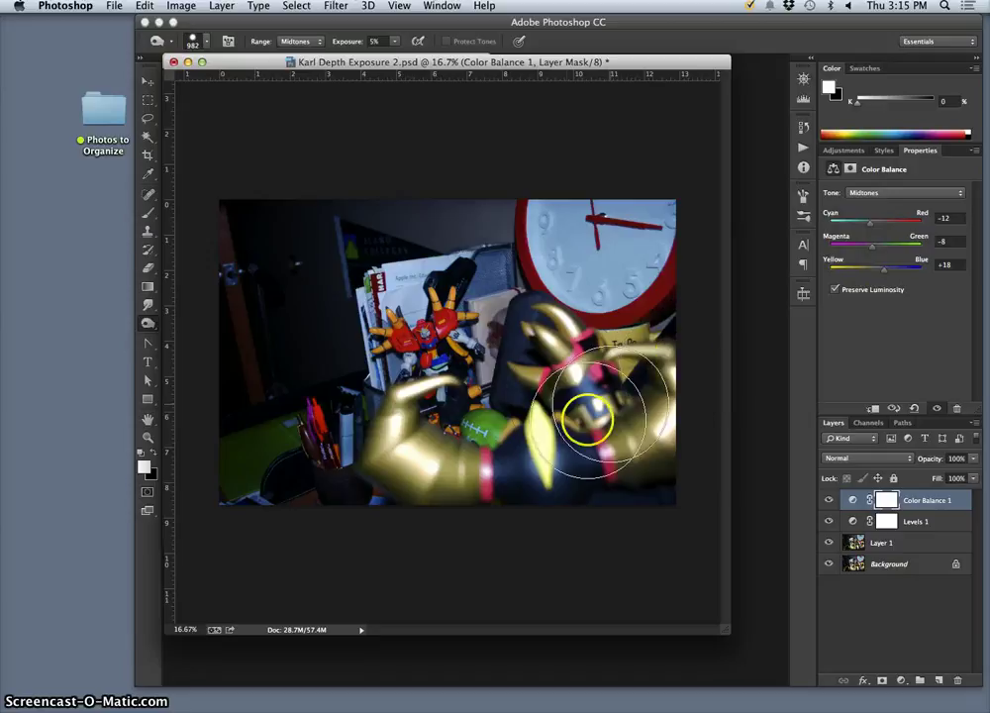
Set the Color Balance highlights to Yellow–Blue -17, shift Cyan–Red toward red, and fine-tune Magenta–Green.
left_click(874, 193)
left_click(870, 201)
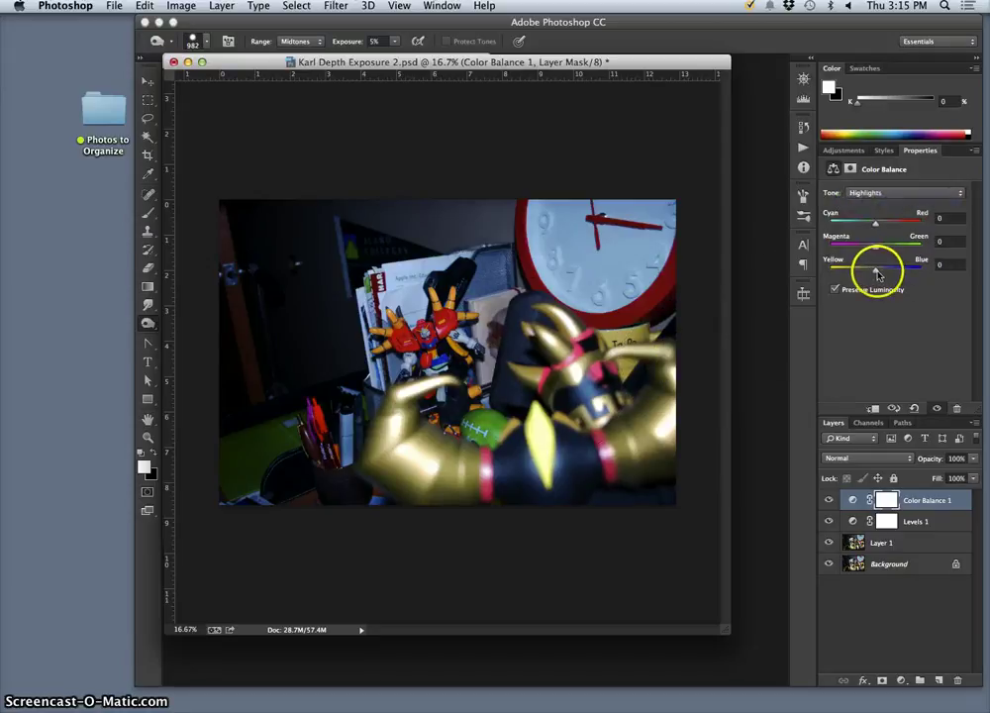
left_click_drag(868, 272, 864, 272)
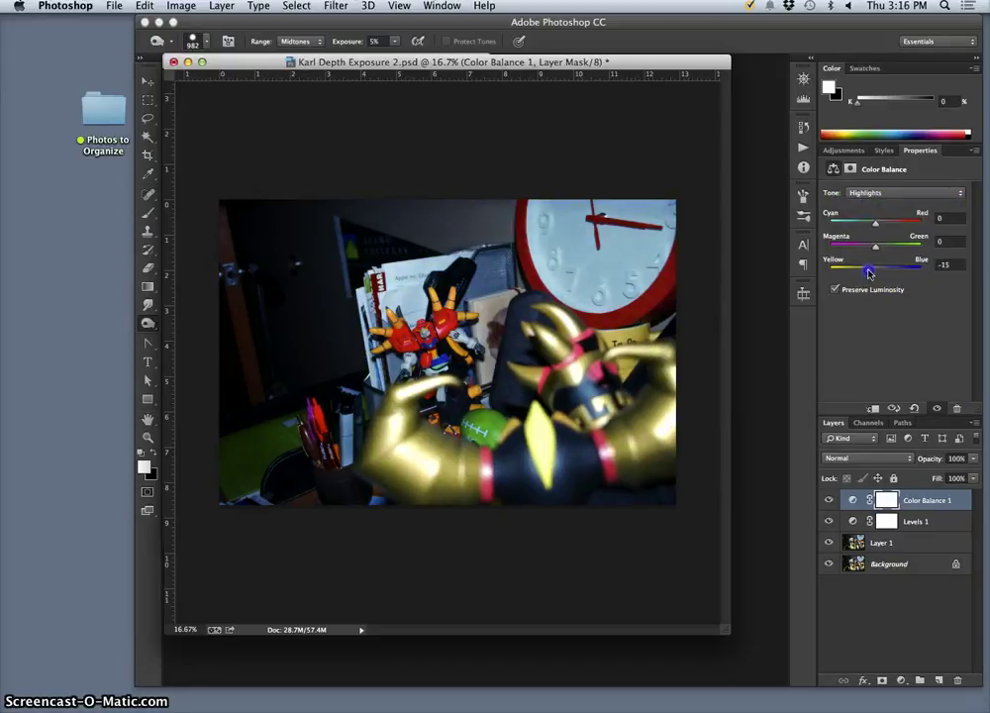
left_click_drag(876, 223, 893, 226)
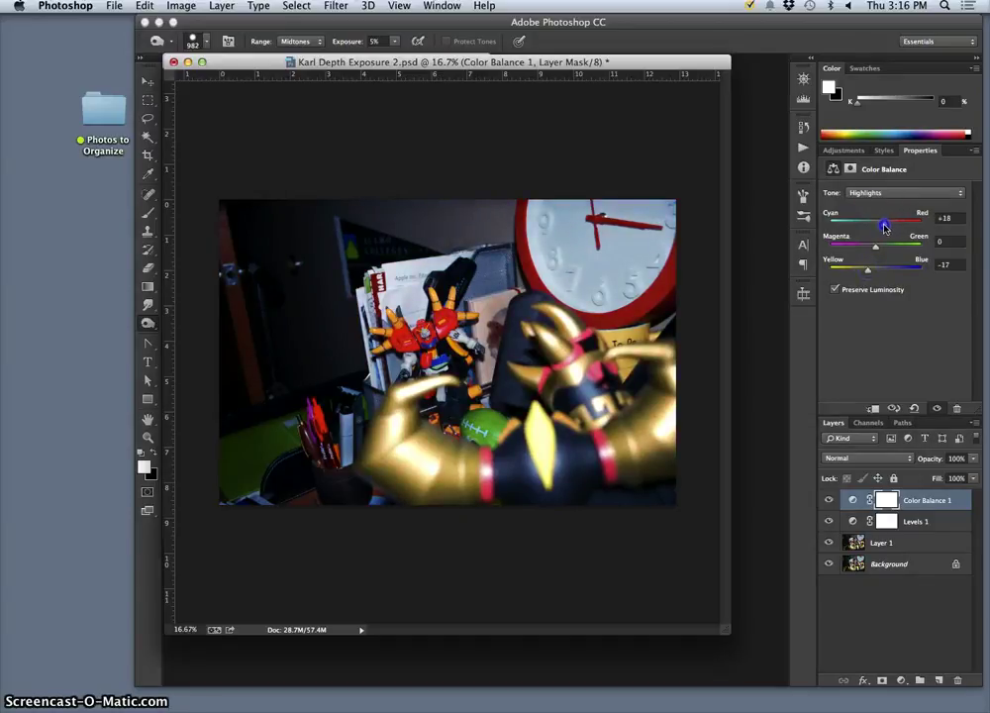
left_click_drag(875, 246, 879, 252)
Set the Color Balance shadows to Cyan–Red -21, Magenta–Green 0 and Yellow–Blue +8.
left_click(875, 195)
left_click(872, 171)
left_click_drag(878, 225, 860, 226)
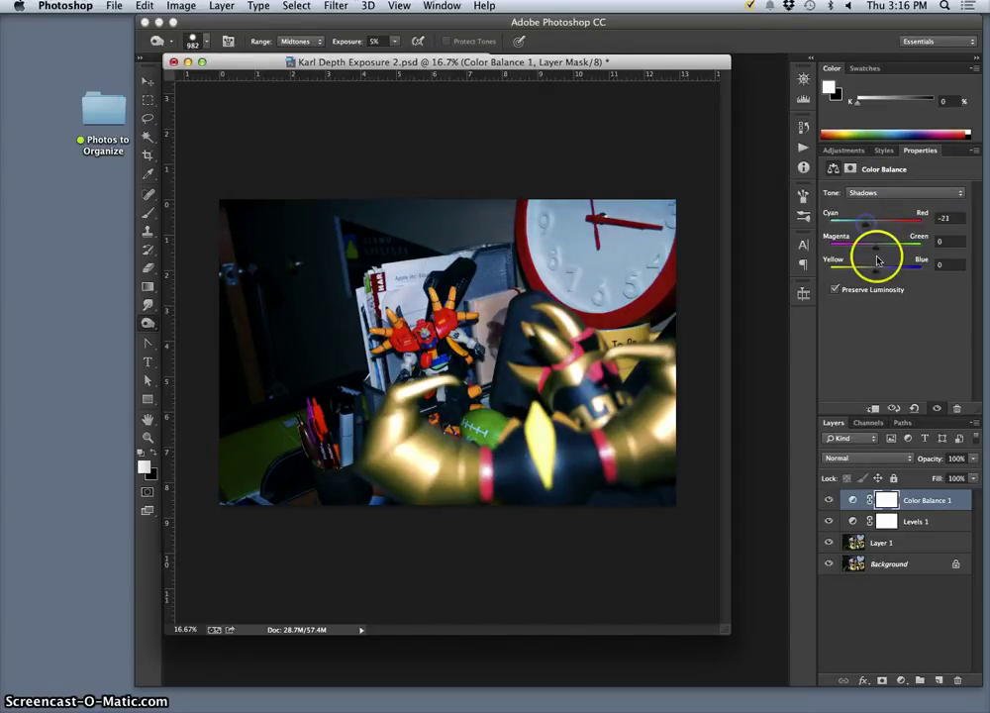
left_click_drag(877, 272, 879, 273)
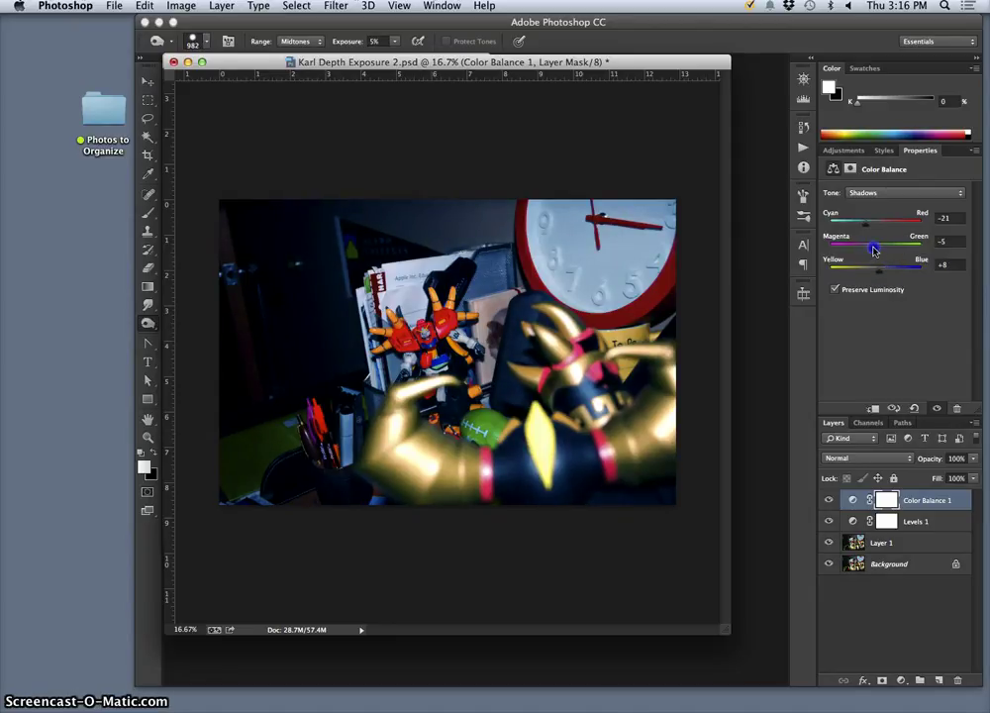
left_click_drag(883, 251, 885, 249)
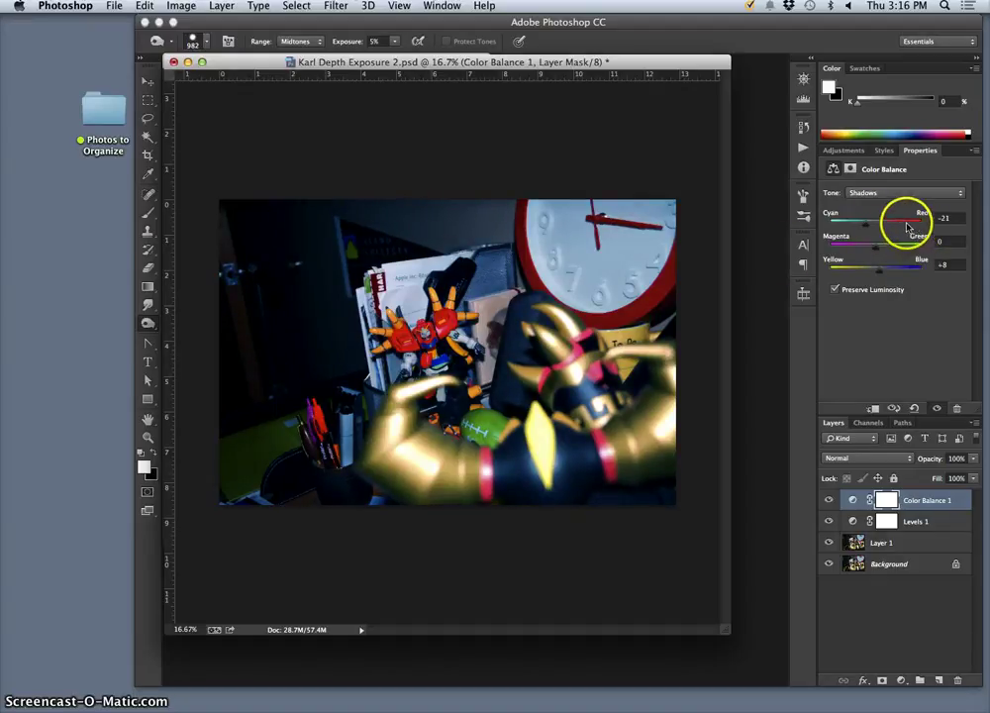
Compare the photo with and without the colour correction by toggling the Color Balance layer's visibility.
left_click(829, 501)
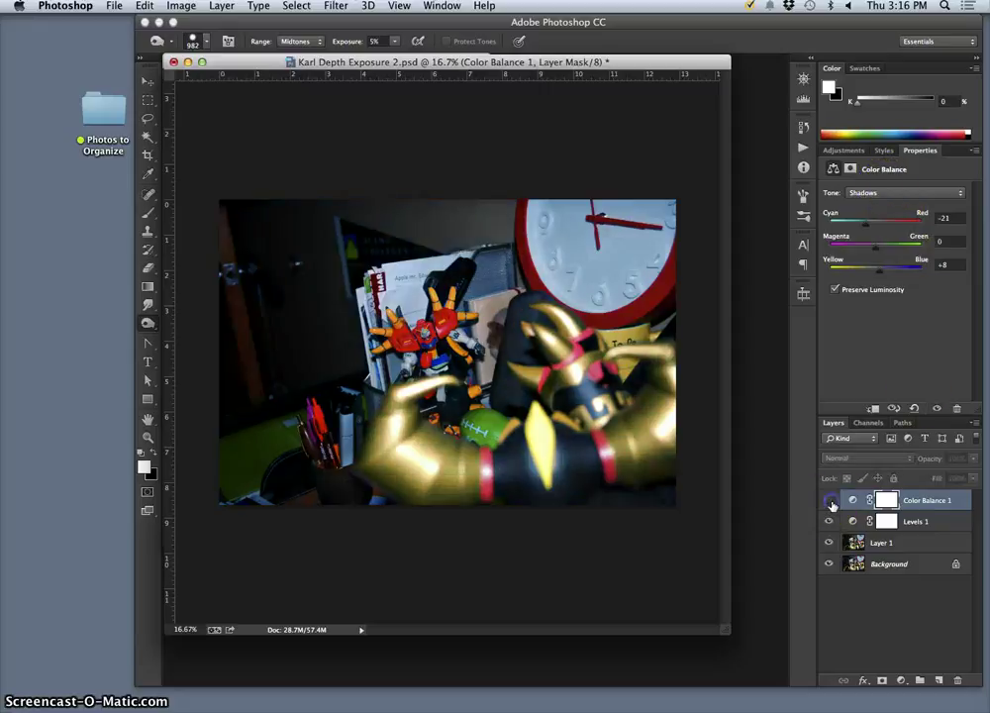
left_click(829, 502)
left_click(830, 502)
left_click(830, 502)
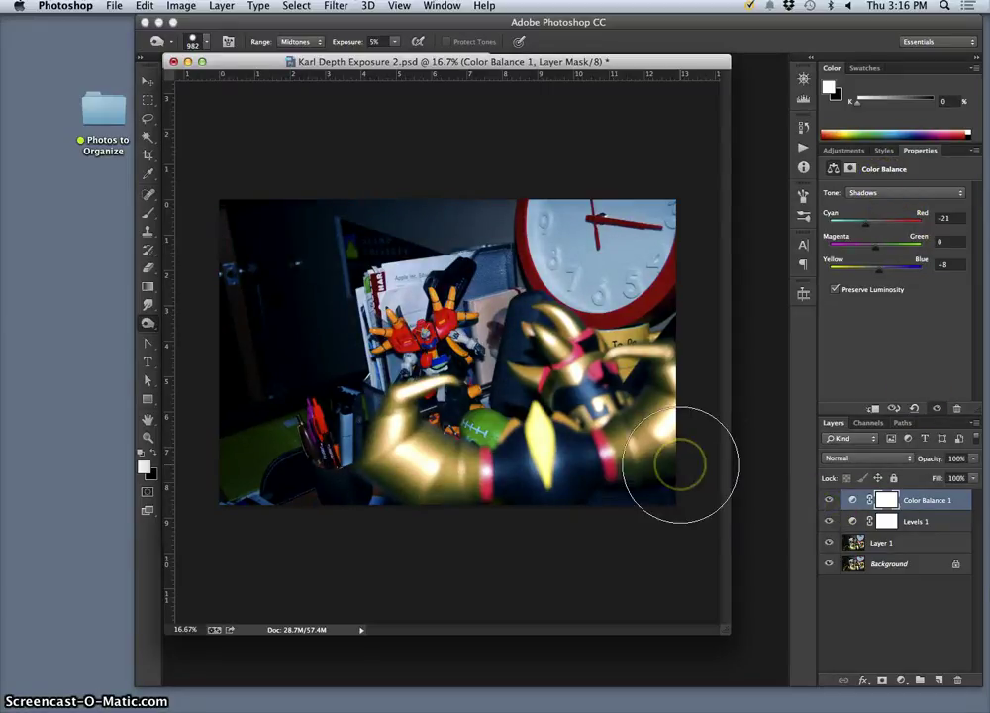
Examine the robot figure, pens, football and clock areas at 66.7% zoom, and return to the 16.7% overview.
key("super+equal")
key("super+equal")
key("super+equal")
key("super+equal")
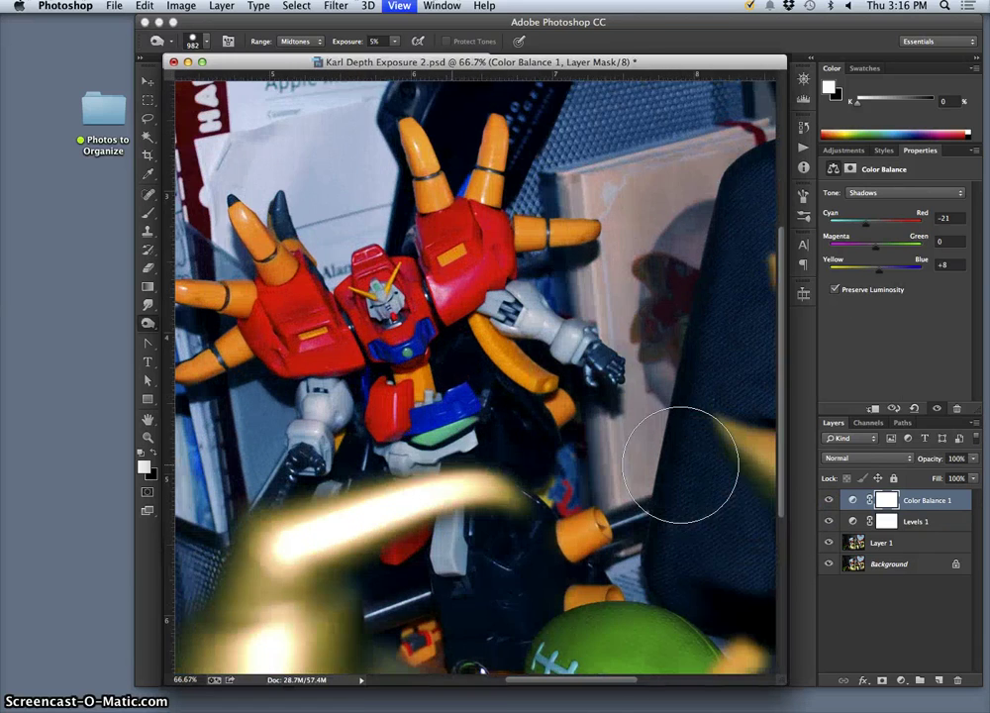
scroll(626, 388, "left", 10)
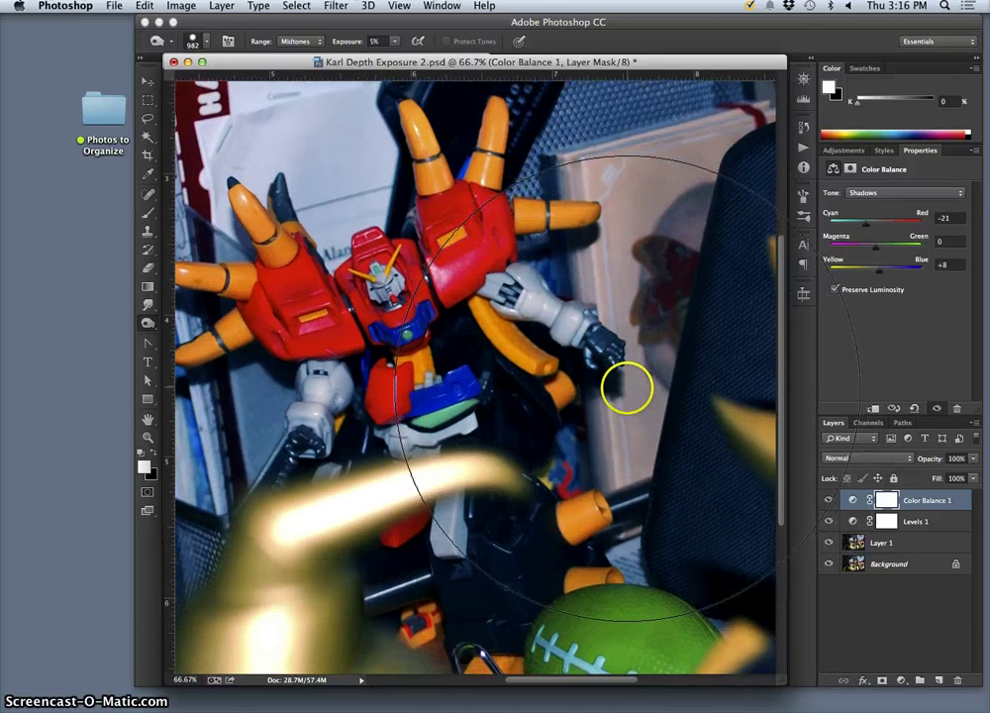
scroll(627, 388, "down", 8)
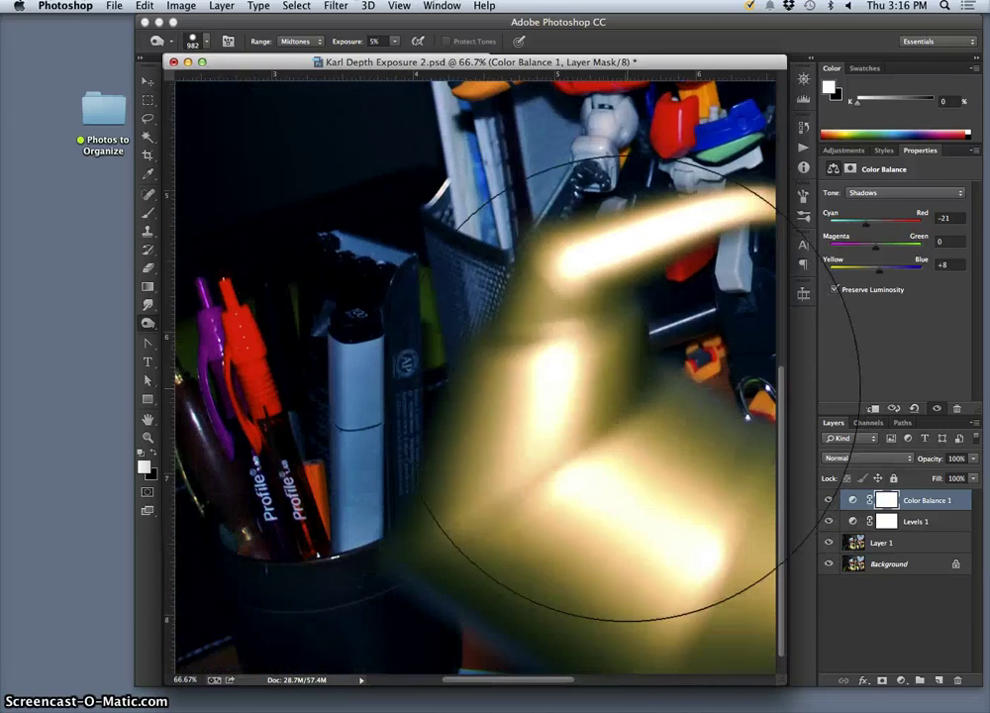
scroll(627, 388, "left", 10)
scroll(627, 388, "right", 15)
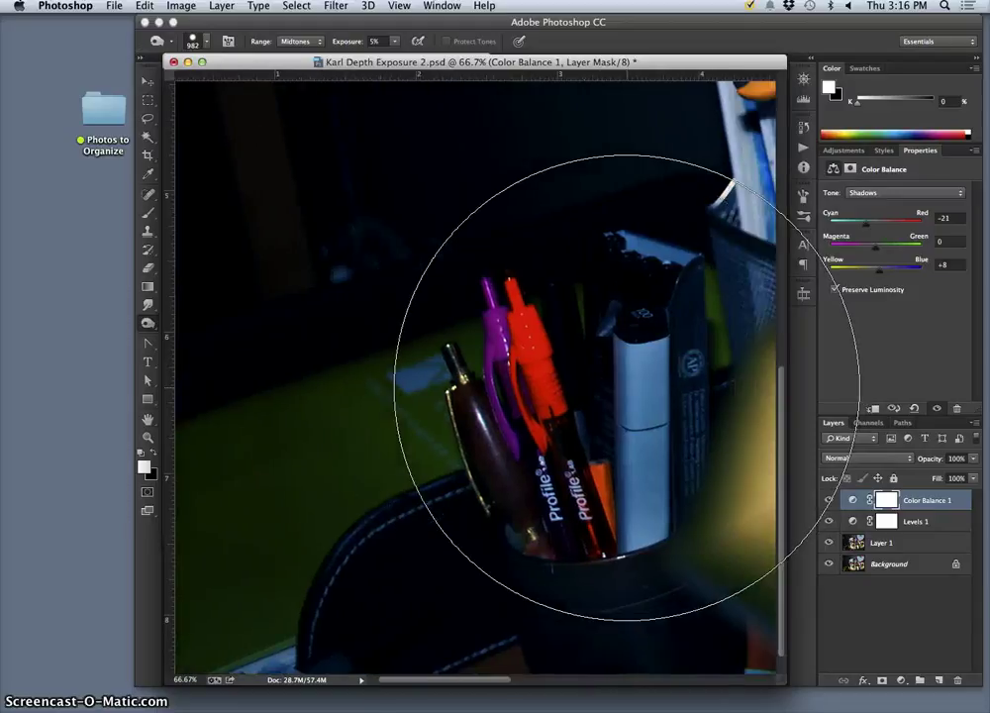
scroll(627, 389, "right", 10)
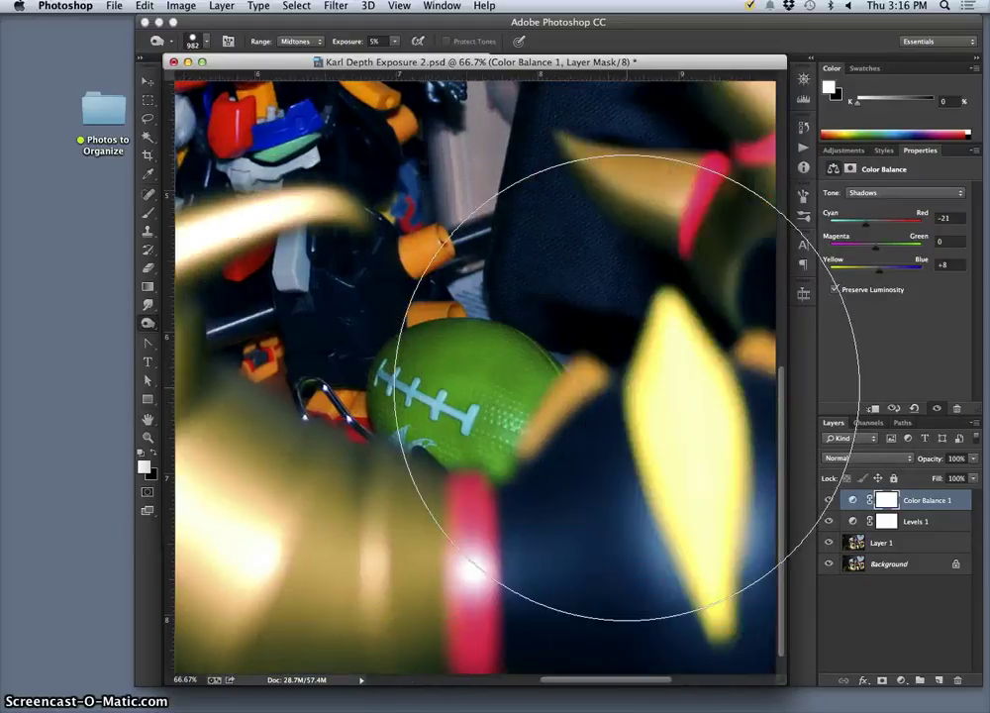
scroll(627, 388, "up", 10)
scroll(627, 387, "right", 10)
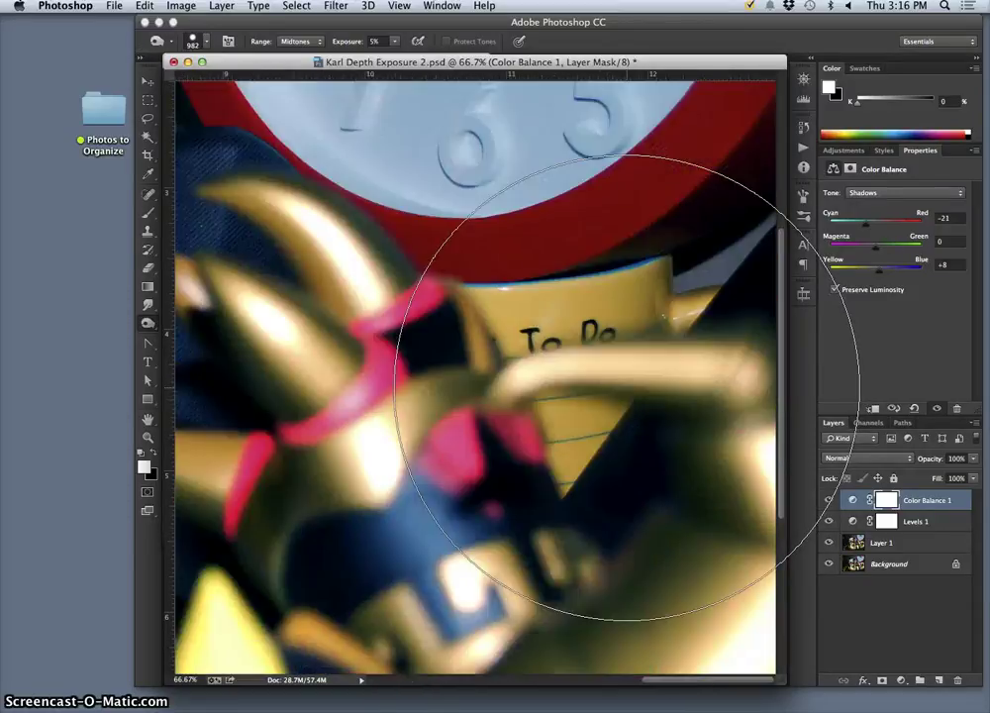
scroll(627, 387, "down", 8)
left_click(634, 384)
key("super+minus")
key("super+minus")
key("super+minus")
key("super+minus")
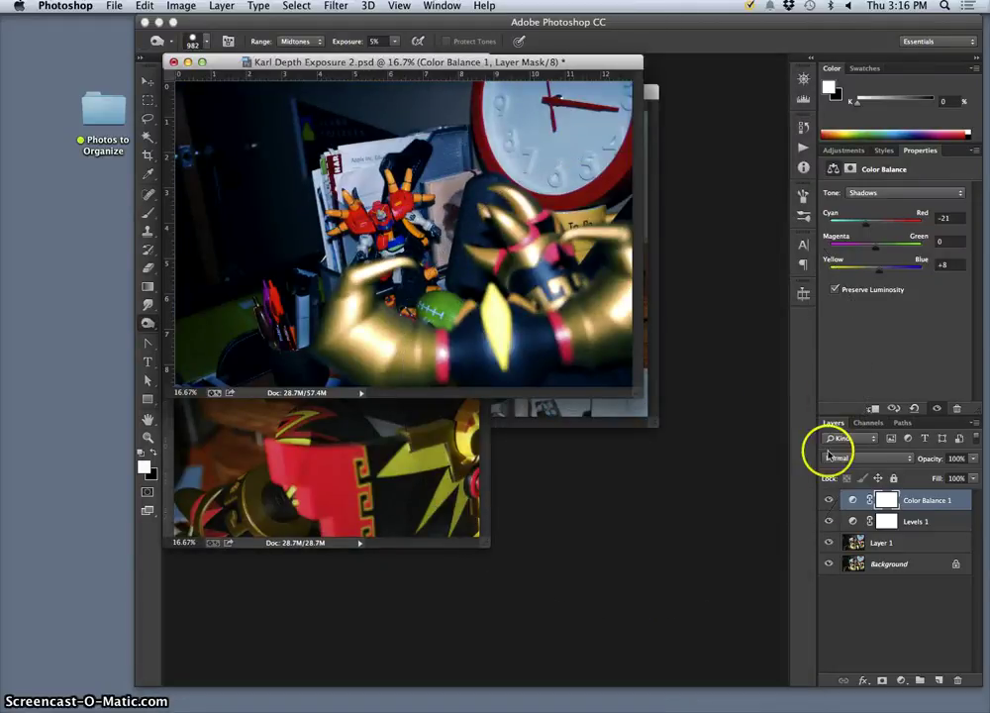
Hide and show the Color Balance layer three times at 16.7% to review its overall effect.
left_click(829, 500)
left_click(829, 500)
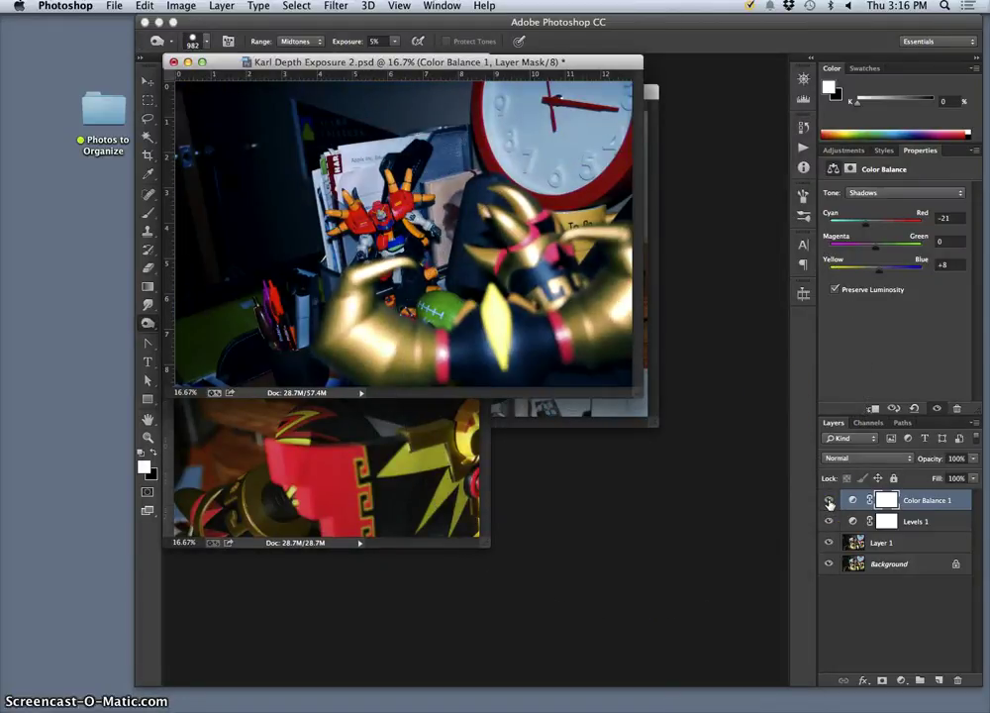
left_click(830, 500)
left_click(830, 501)
left_click(830, 502)
left_click(829, 502)
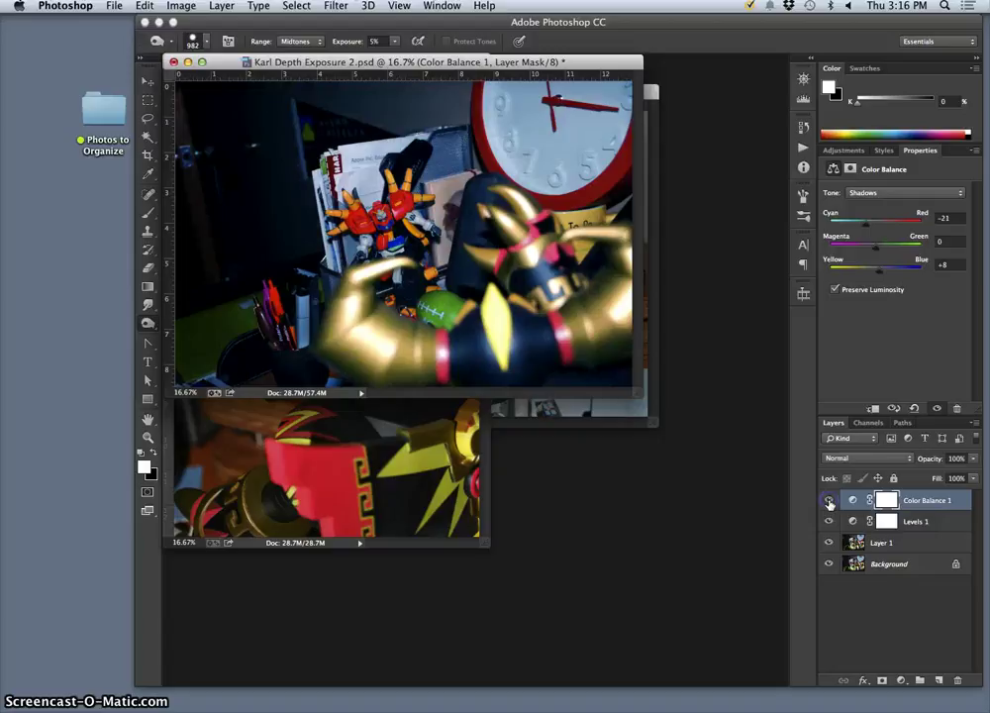
Compare the photo with and without the Levels adjustment and the retouched Layer 1 by toggling each layer's visibility.
left_click(830, 522)
left_click(830, 521)
left_click(828, 544)
left_click(827, 545)
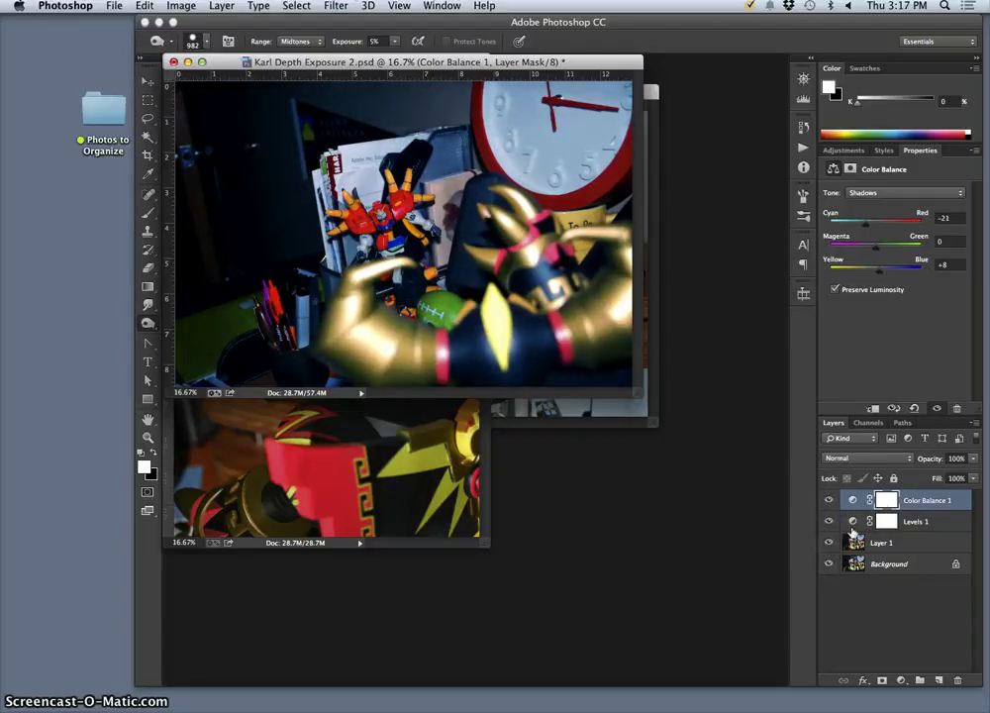
Enlarge the Karl Depth Exposure 2.psd window around the whole photo and save the document.
left_click_drag(639, 393, 755, 617)
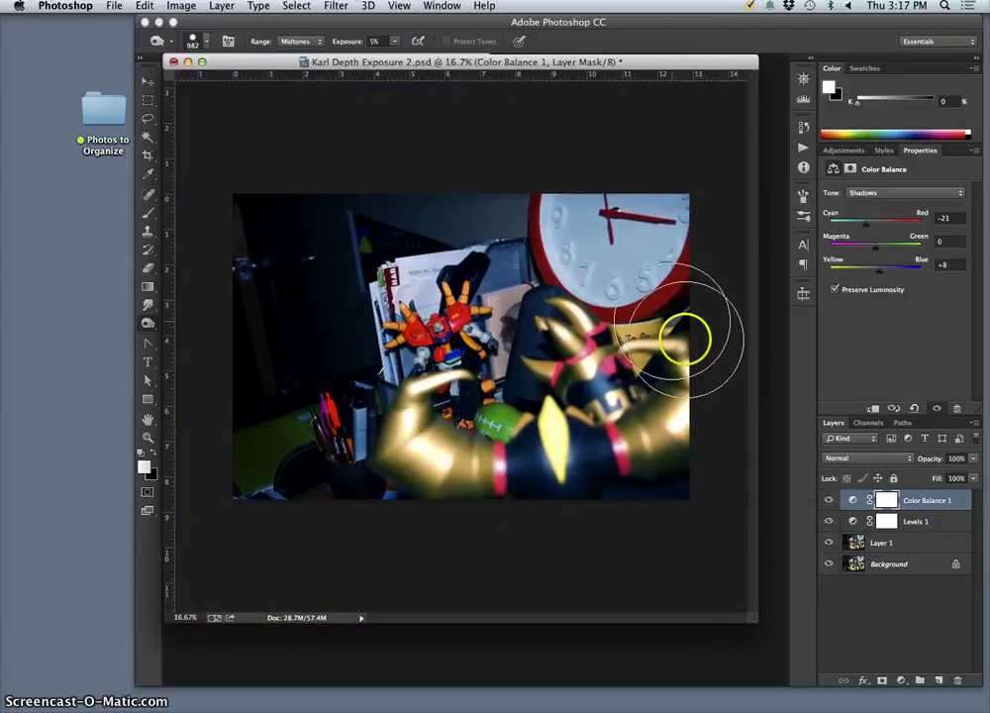
left_click(122, 8)
left_click(132, 152)
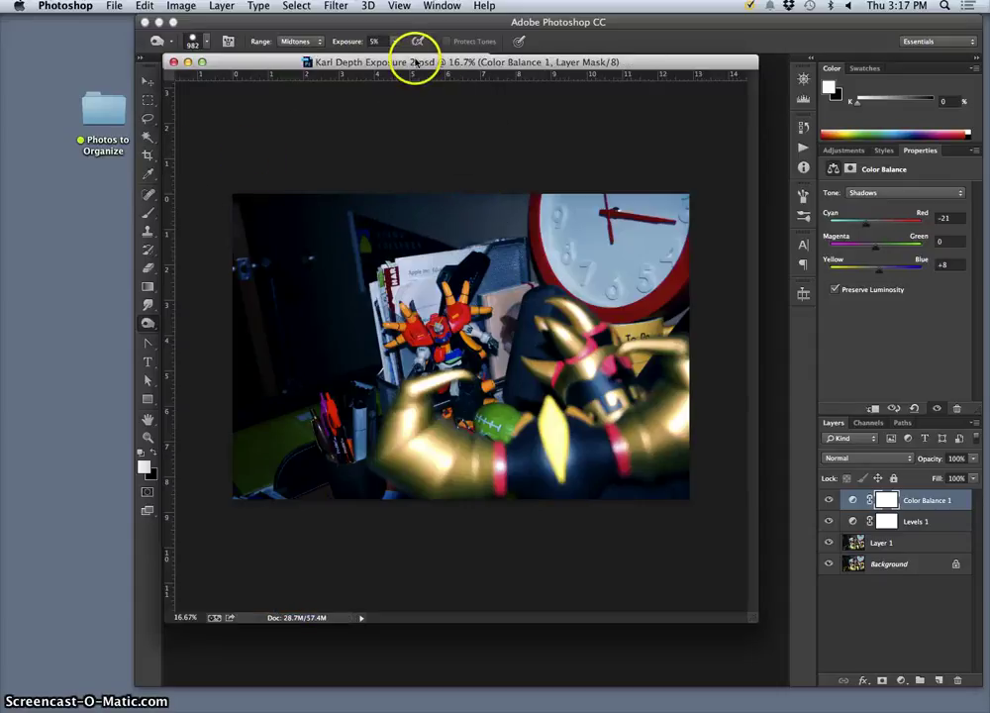
Switch to DSC_0481.JPG in an enlarged window and duplicate its Background layer.
left_click_drag(416, 62, 408, 306)
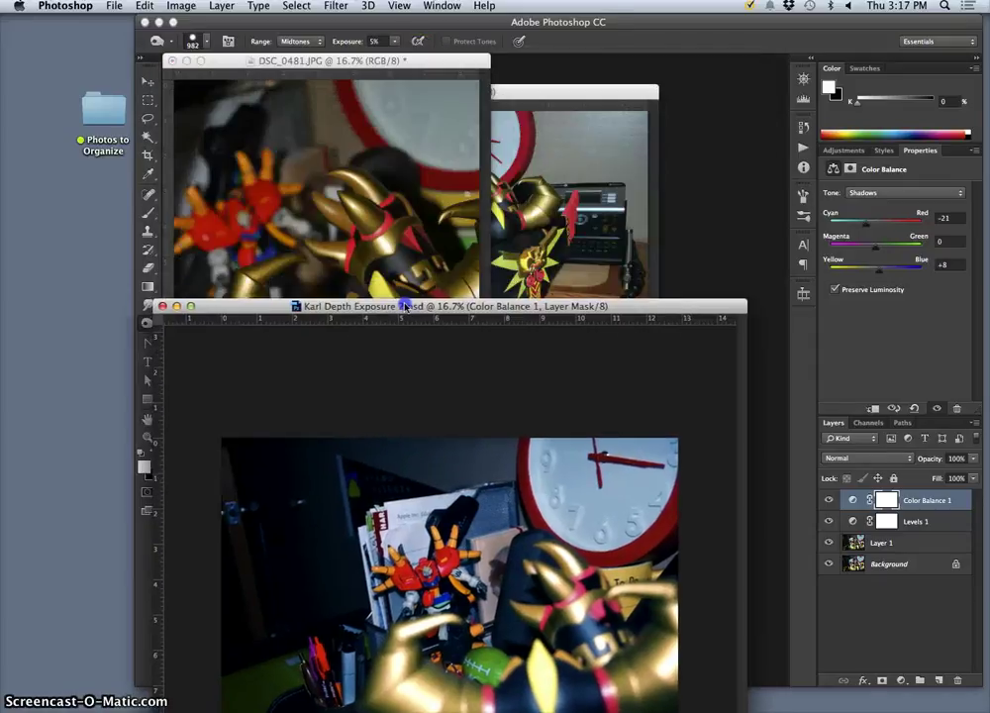
left_click(408, 71)
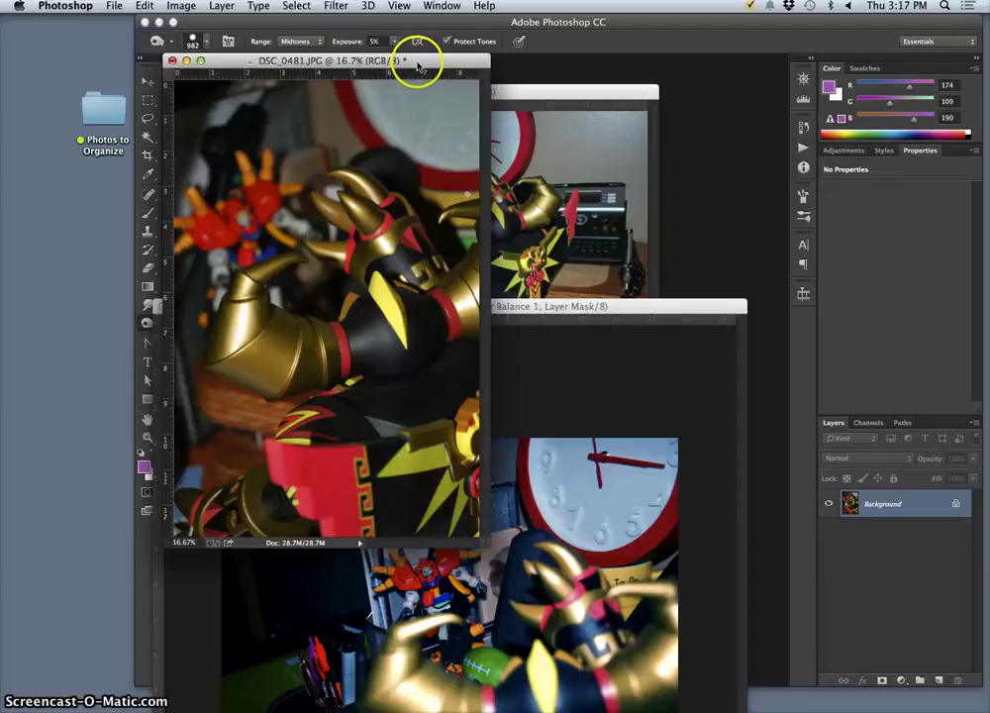
left_click_drag(417, 66, 462, 92)
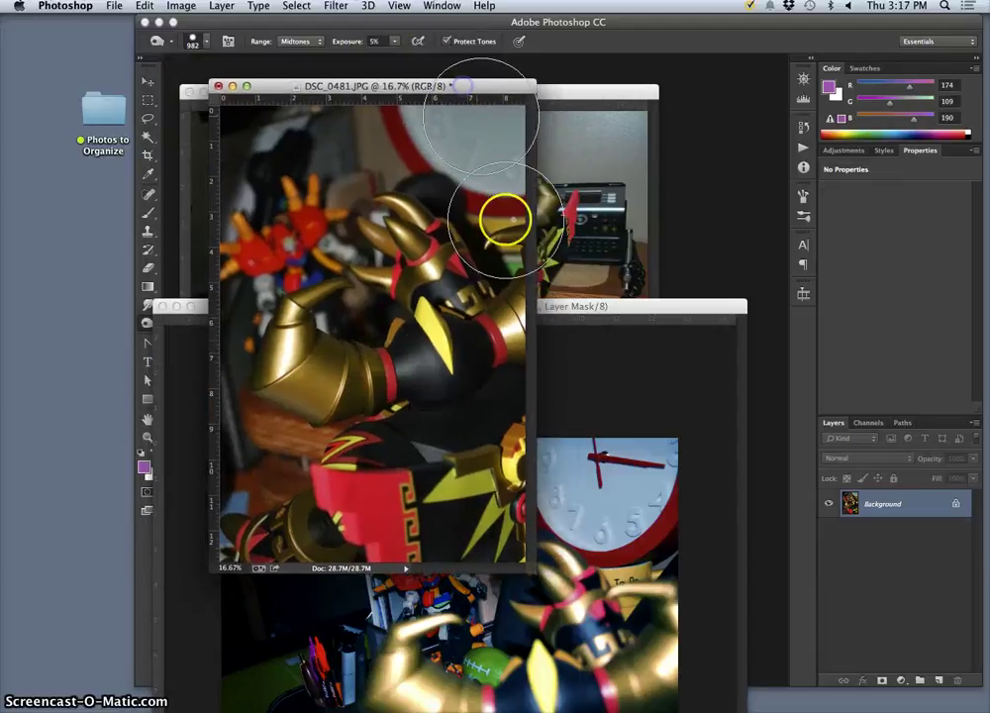
left_click_drag(535, 571, 641, 633)
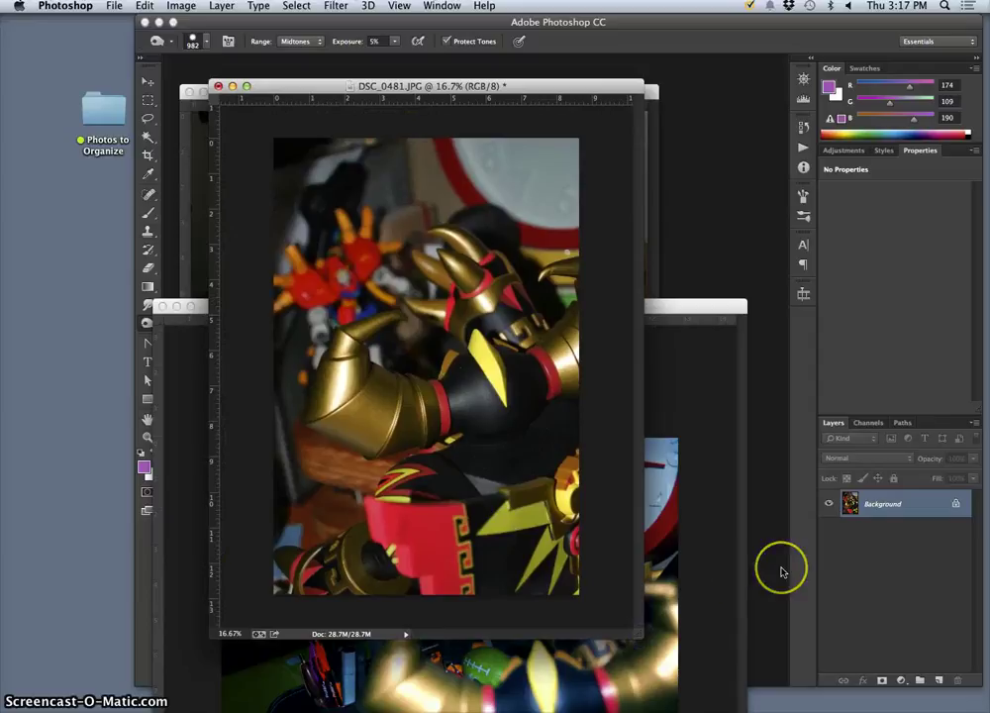
key("super+j")
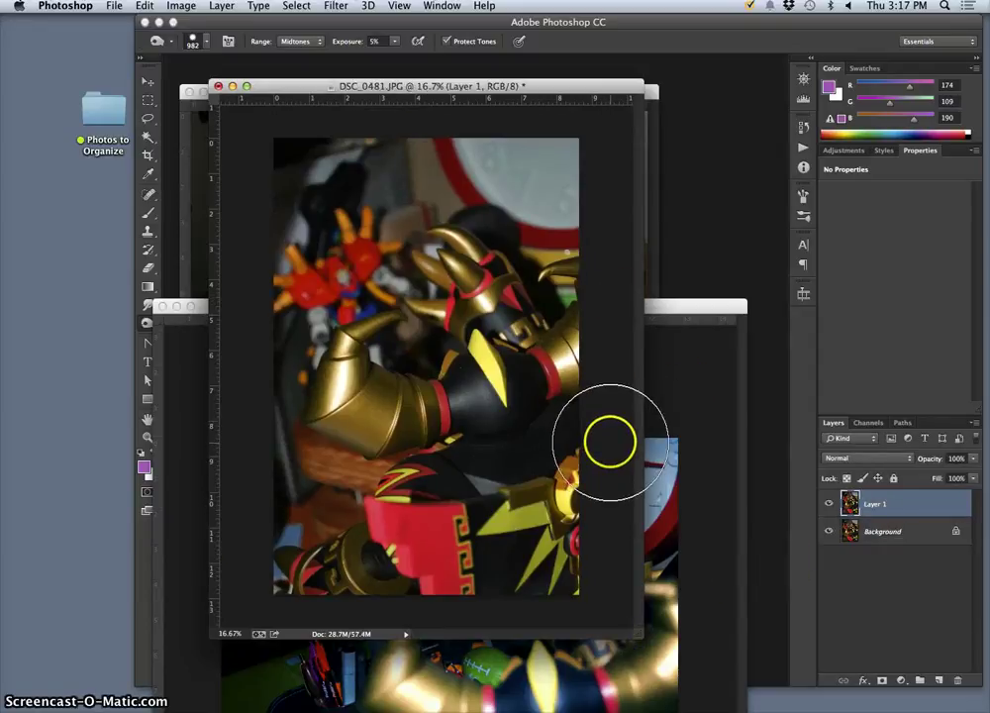
Remove the dust specks from the figure's black chest with the Spot Healing Brush, size 35, Content-Aware.
key("super+equal")
key("super+equal")
key("super+equal")
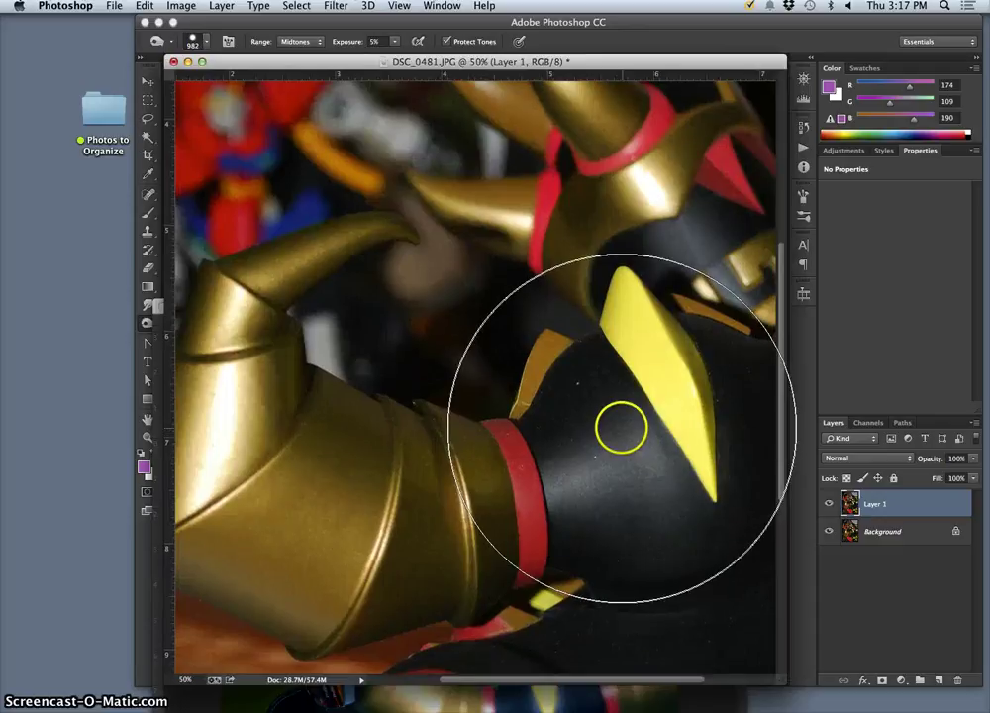
key("super+equal")
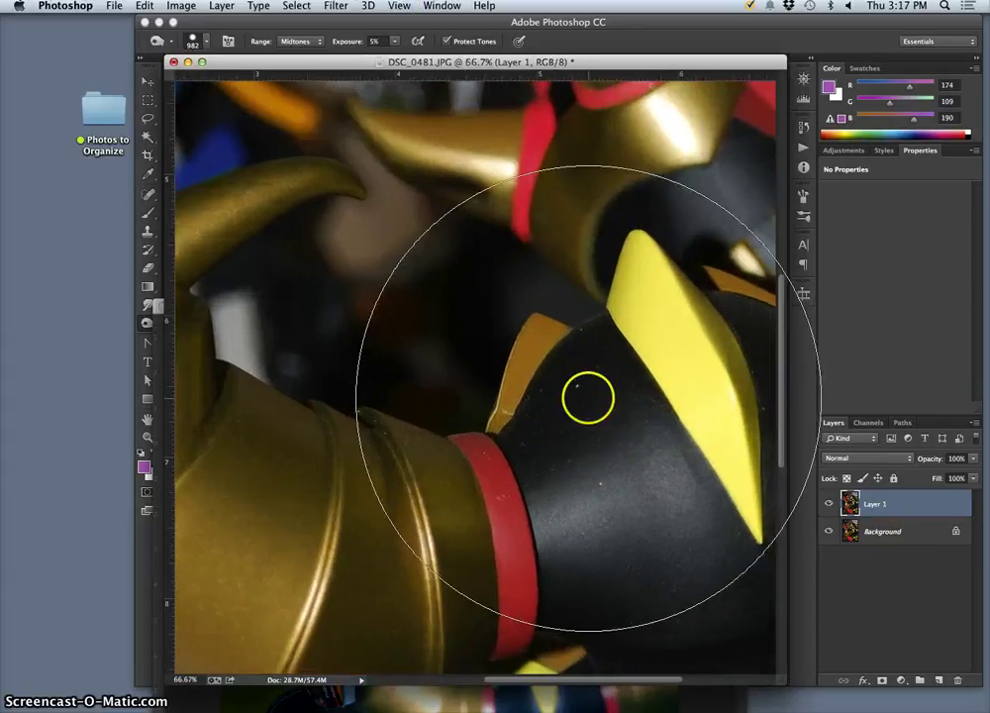
scroll(588, 400, "down", 10)
scroll(588, 400, "up", 10)
scroll(589, 400, "right", 4)
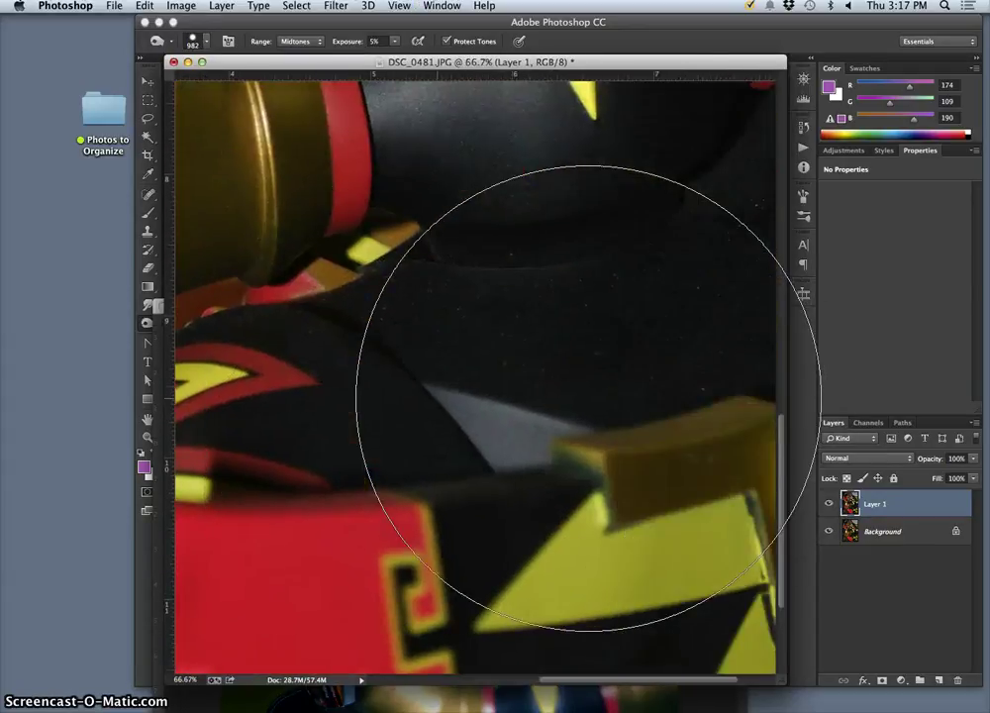
scroll(588, 400, "right", 3)
scroll(588, 400, "down", 6)
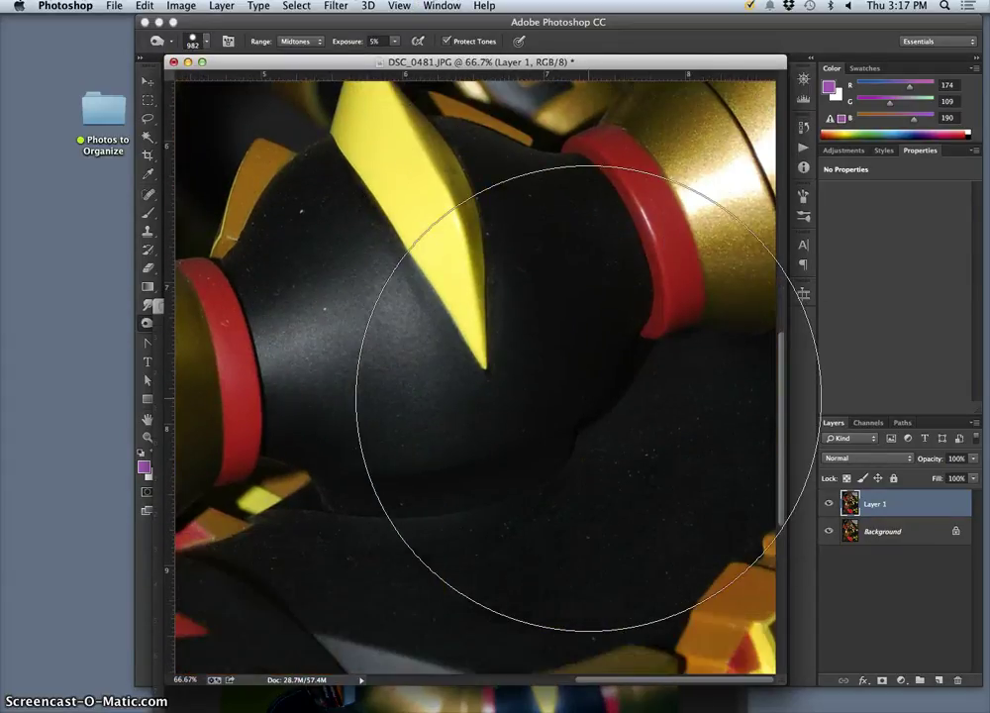
scroll(588, 400, "up", 6)
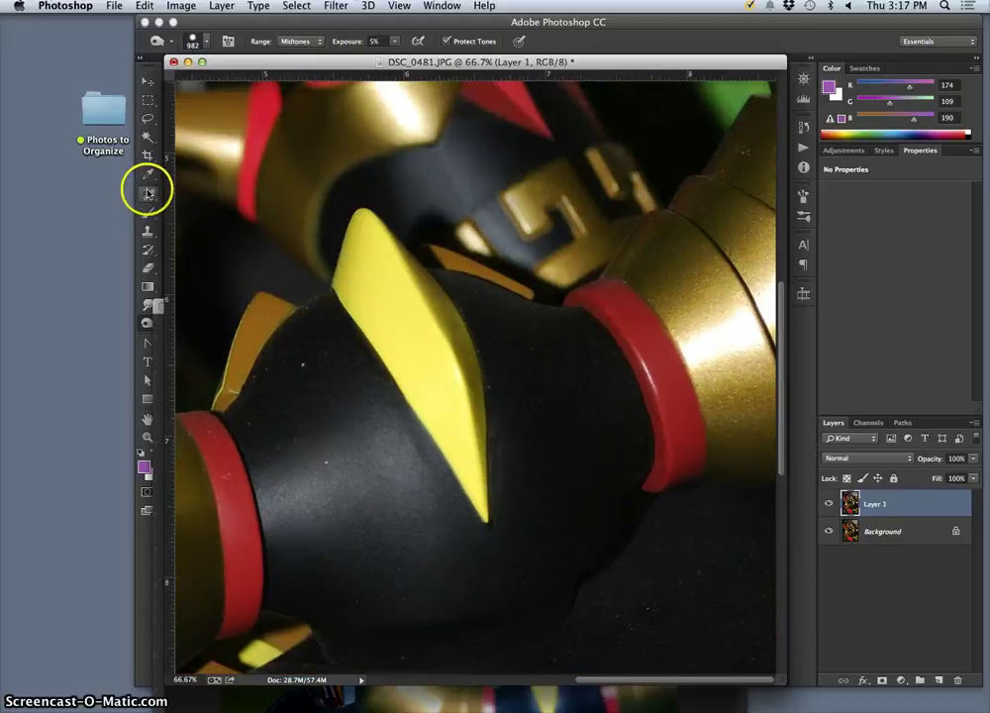
left_click_drag(149, 194, 180, 196)
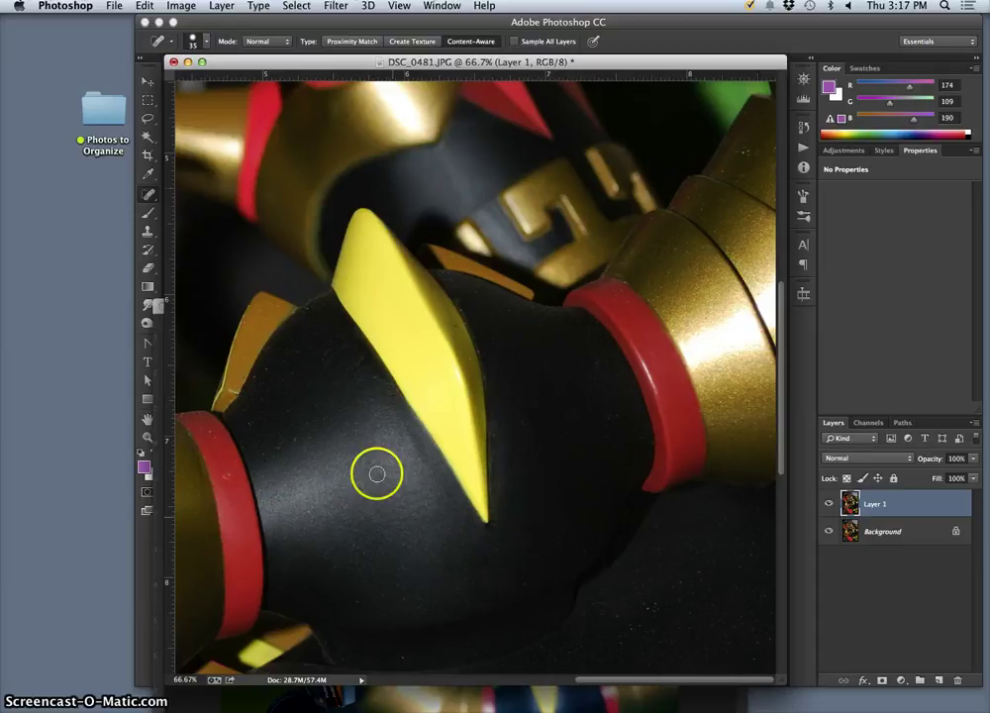
left_click(357, 601)
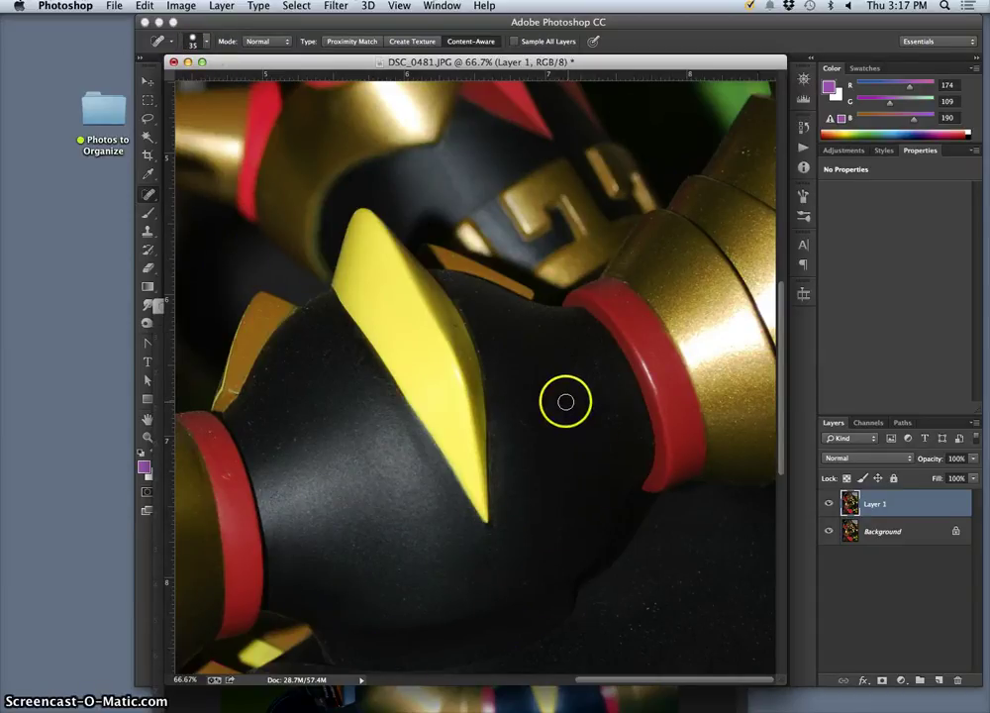
Examine the figure's belt and red panel at 66.7% for remaining flaws, and review the whole photo at 16.7%.
scroll(561, 422, "down", 5)
scroll(628, 525, "left", 10)
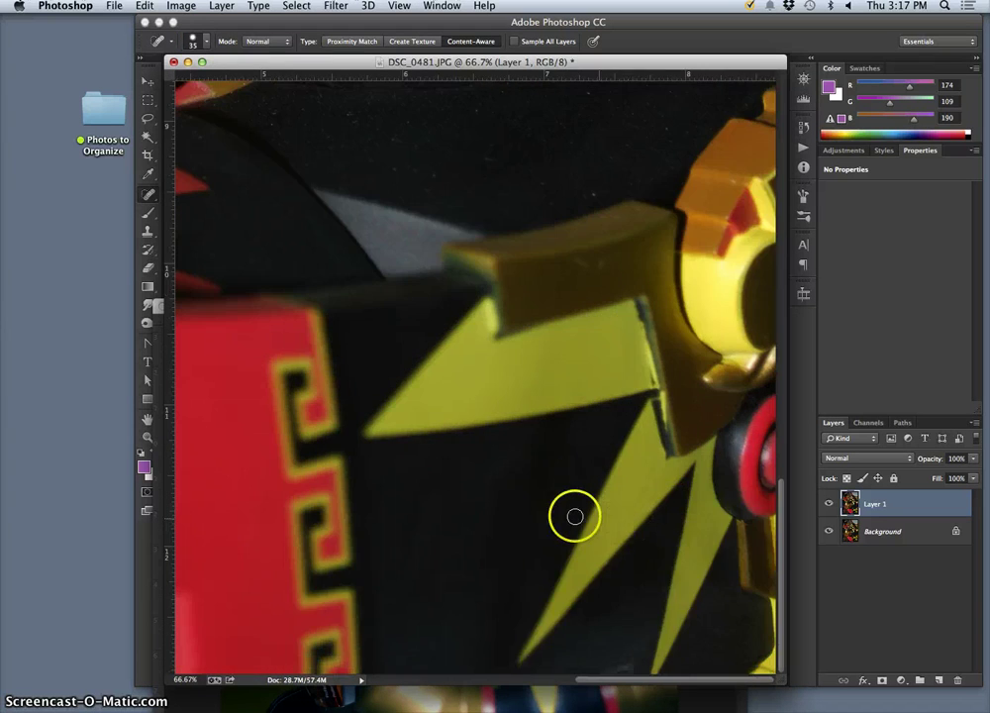
scroll(565, 513, "right", 10)
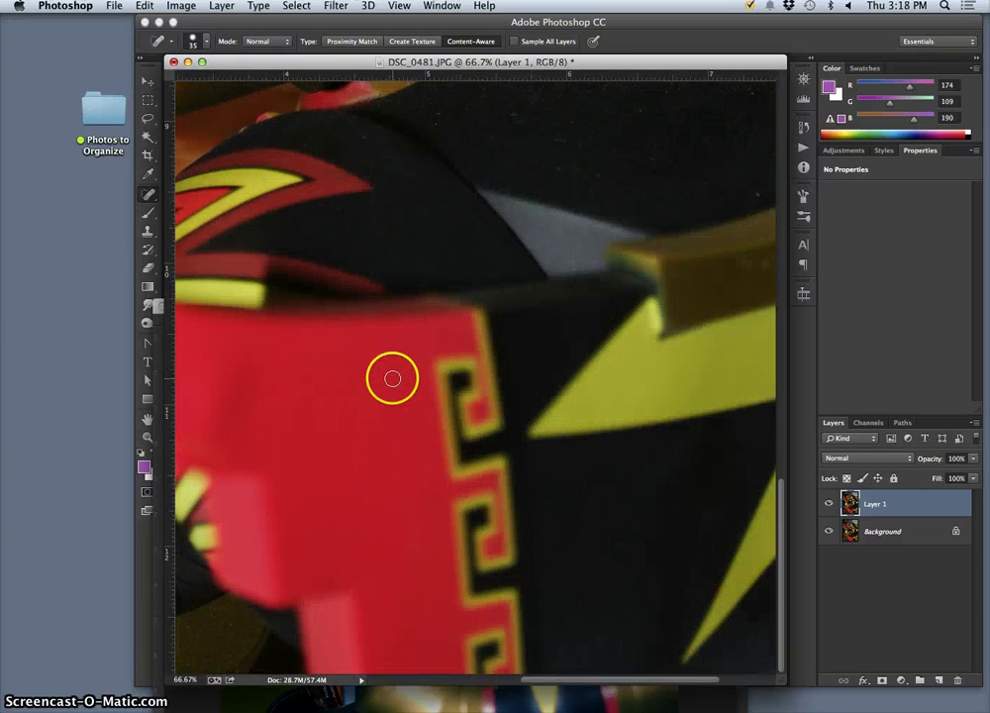
key("super+minus")
key("super+minus")
key("super+minus")
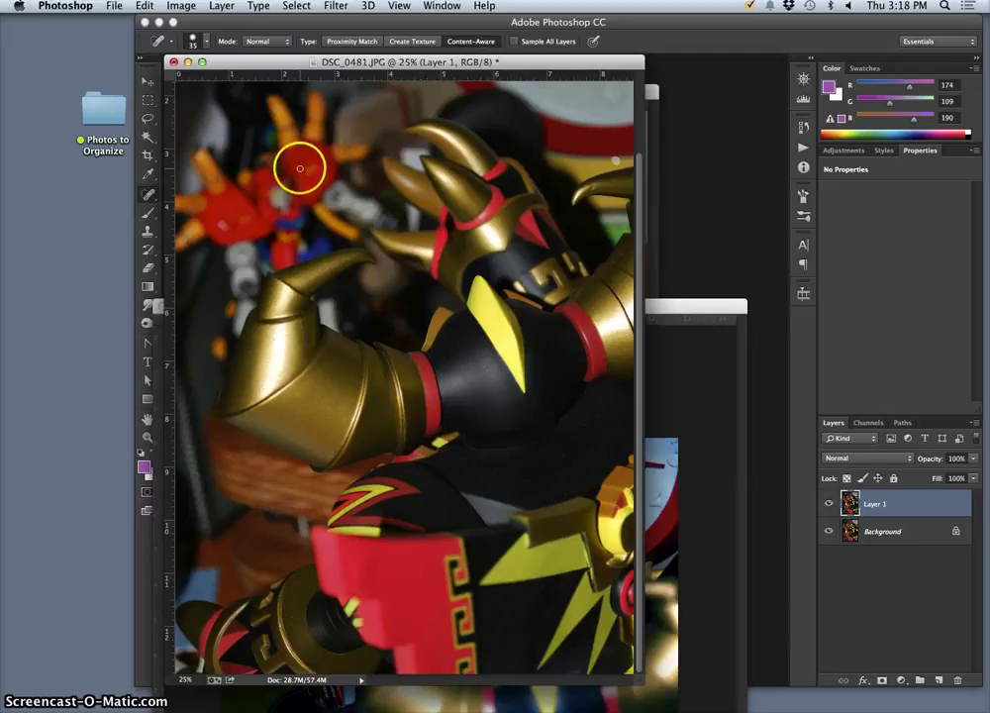
key("super+minus")
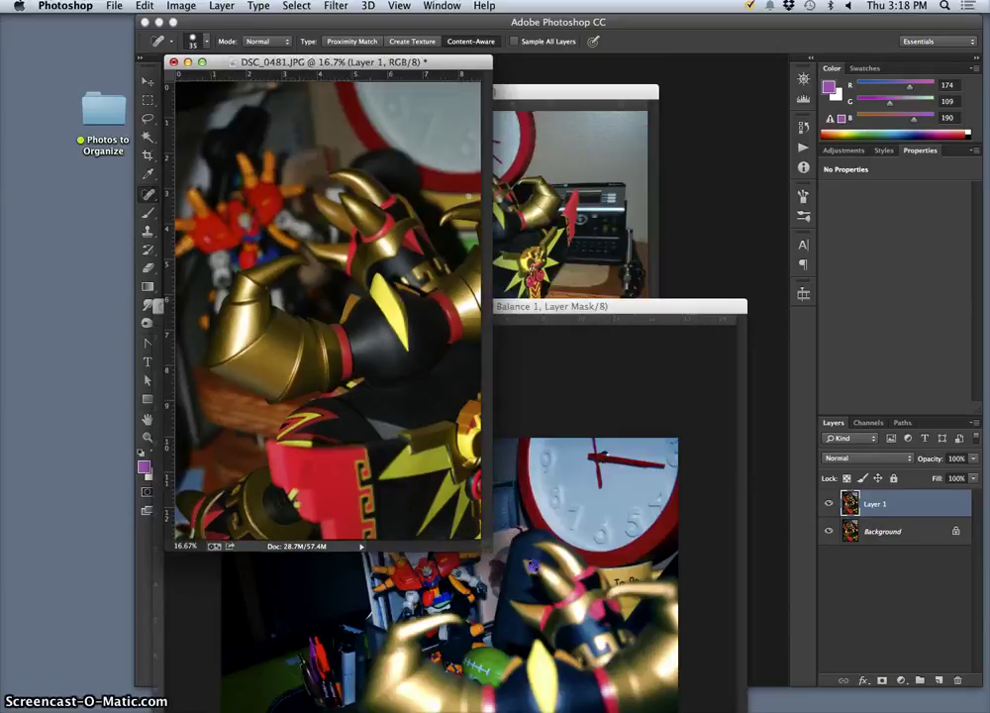
left_click_drag(485, 547, 640, 643)
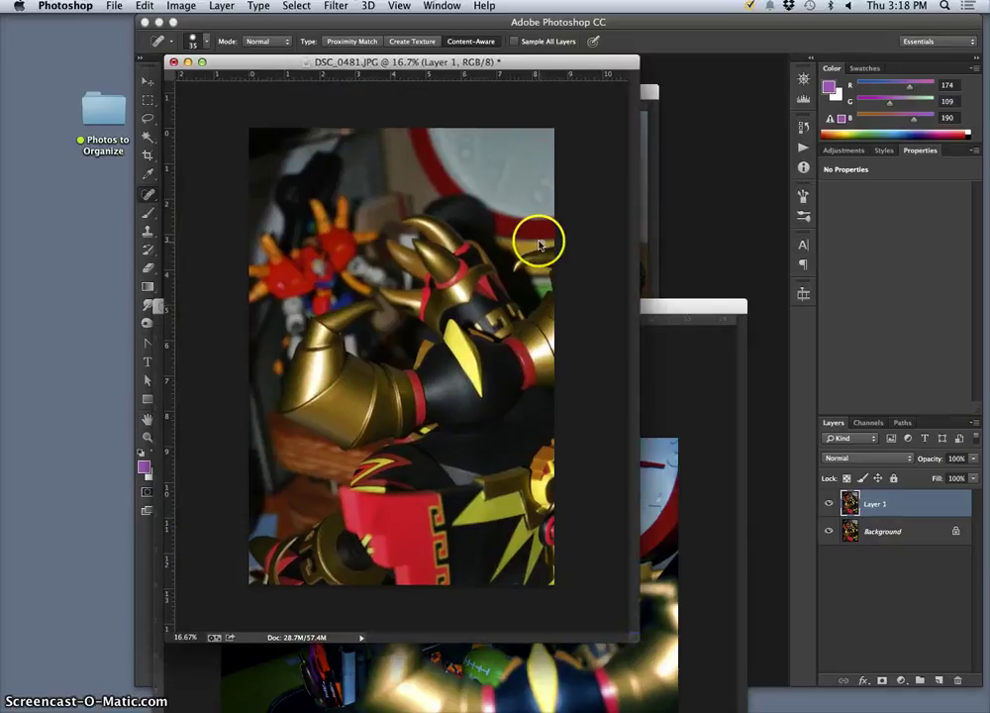
key("super+equal")
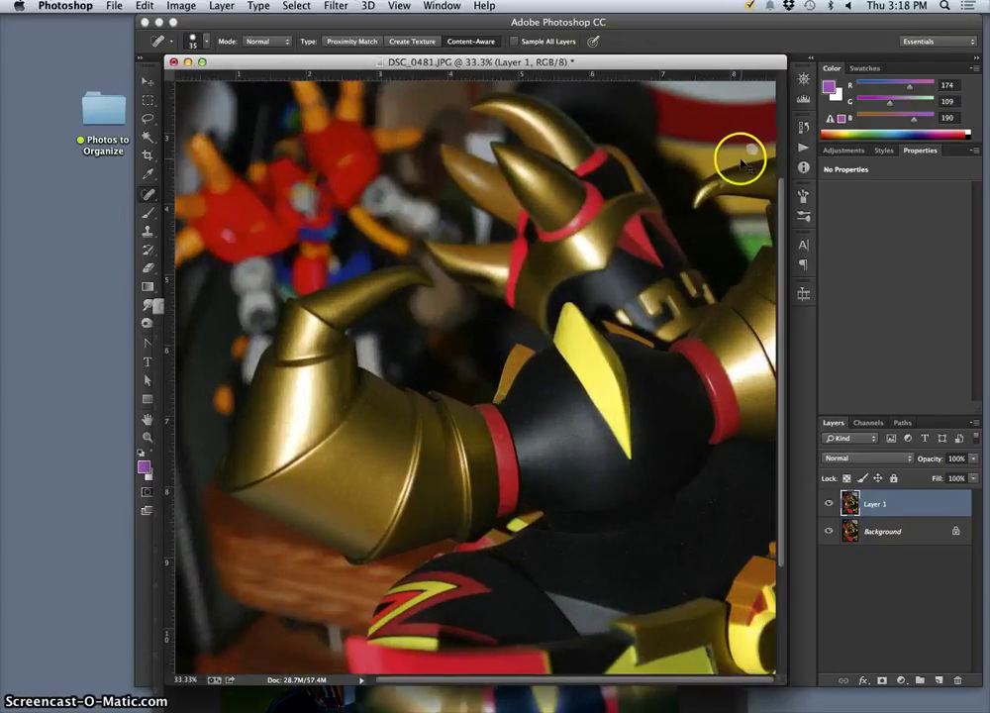
key("super+minus")
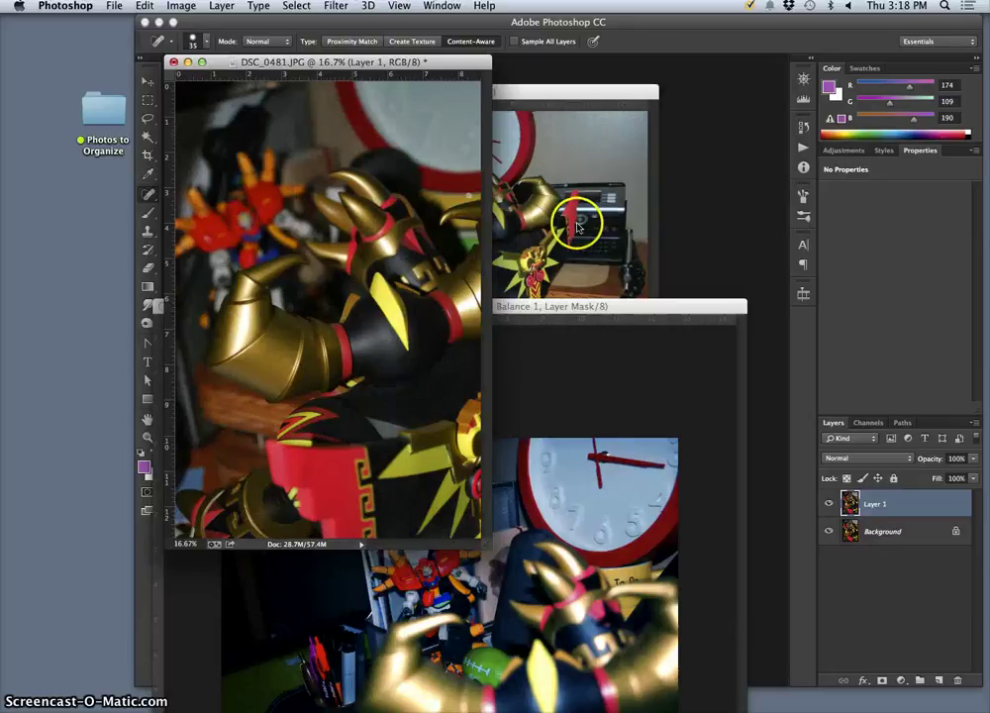
left_click_drag(485, 544, 641, 634)
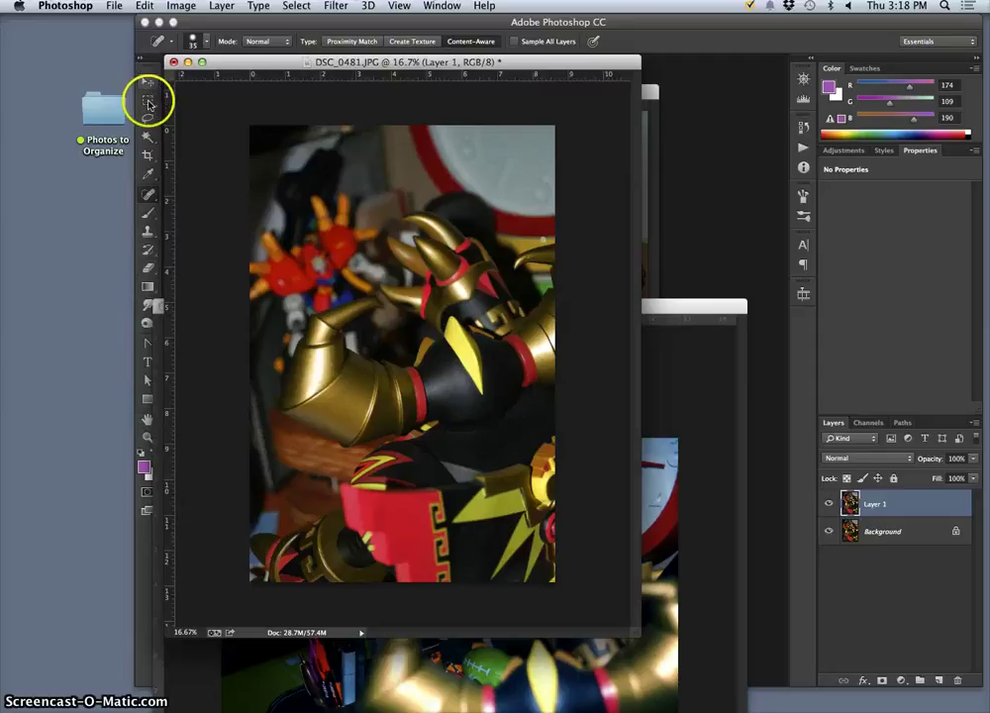
Start a Lasso selection with 0 px feather near the blue patch and dark gold tip in the photo's lower-left corner.
left_click(146, 440)
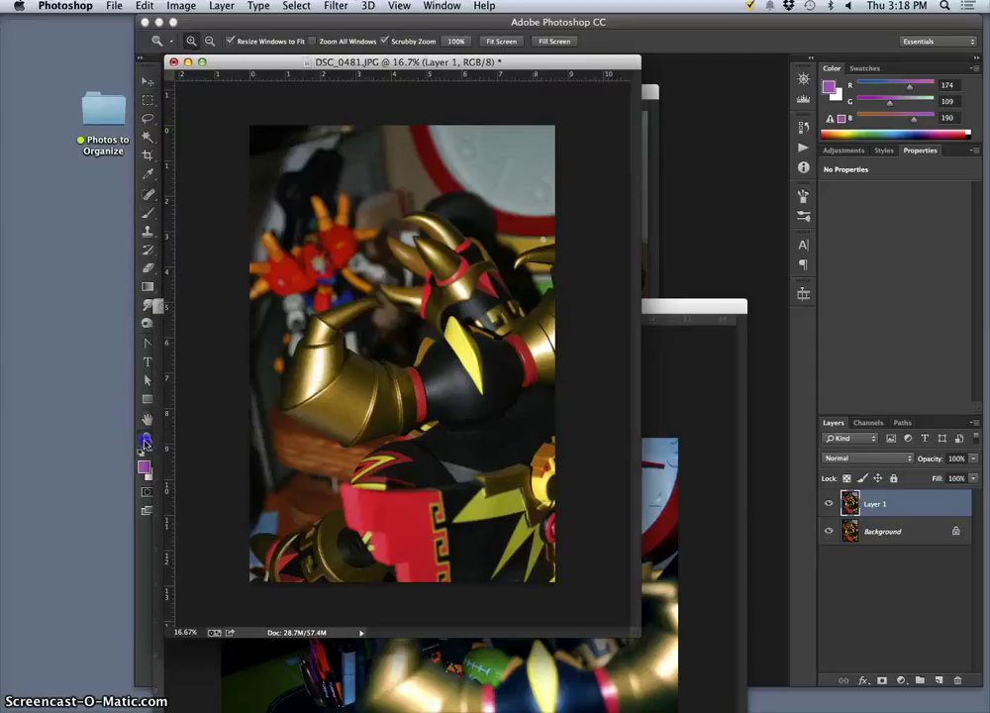
left_click_drag(242, 536, 287, 541)
scroll(287, 542, "left", 10)
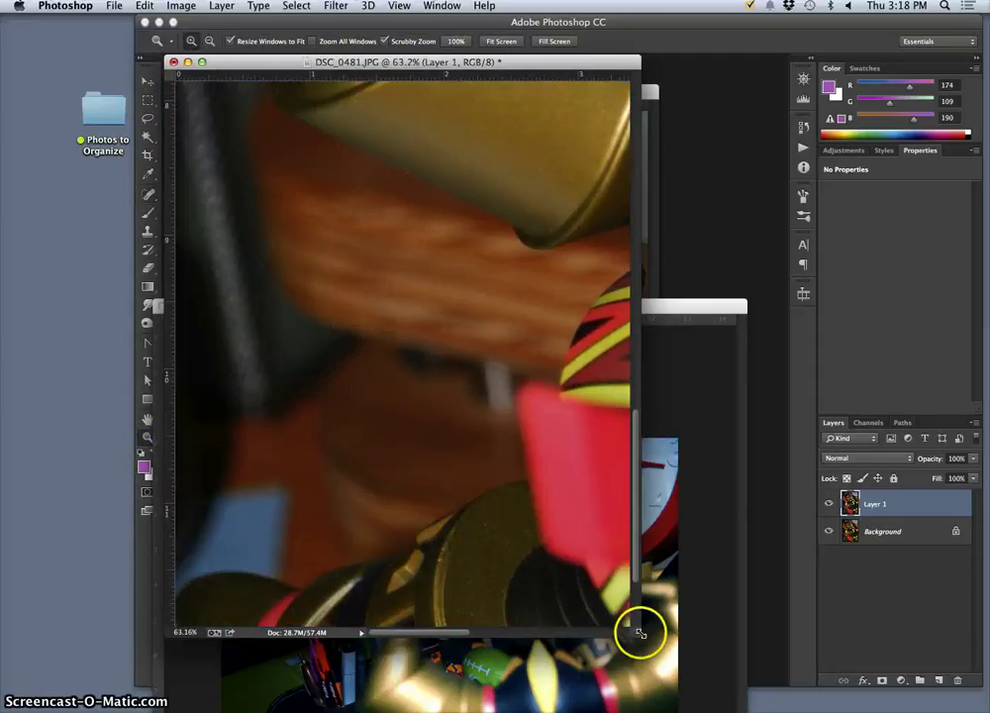
left_click_drag(640, 632, 751, 712)
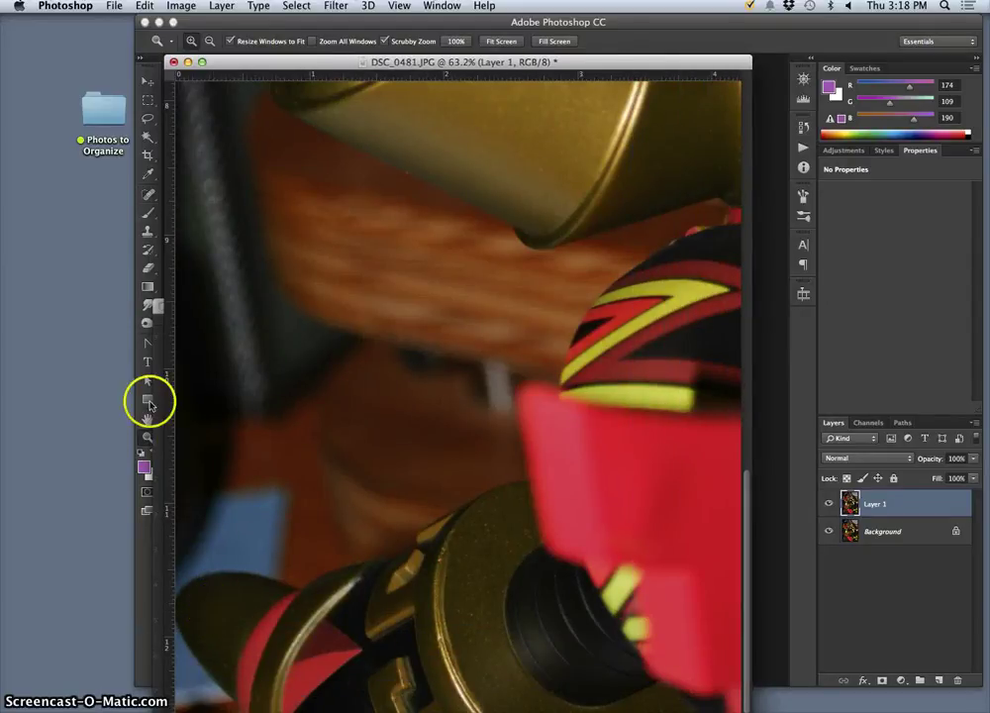
left_click(148, 117)
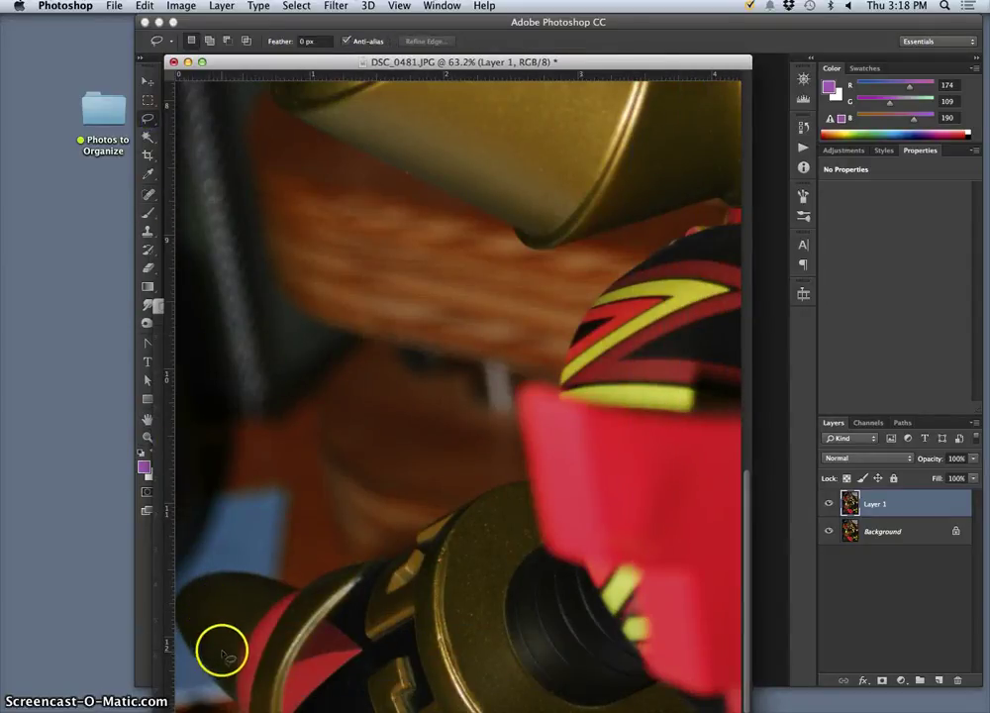
key("super+minus")
key("super+minus")
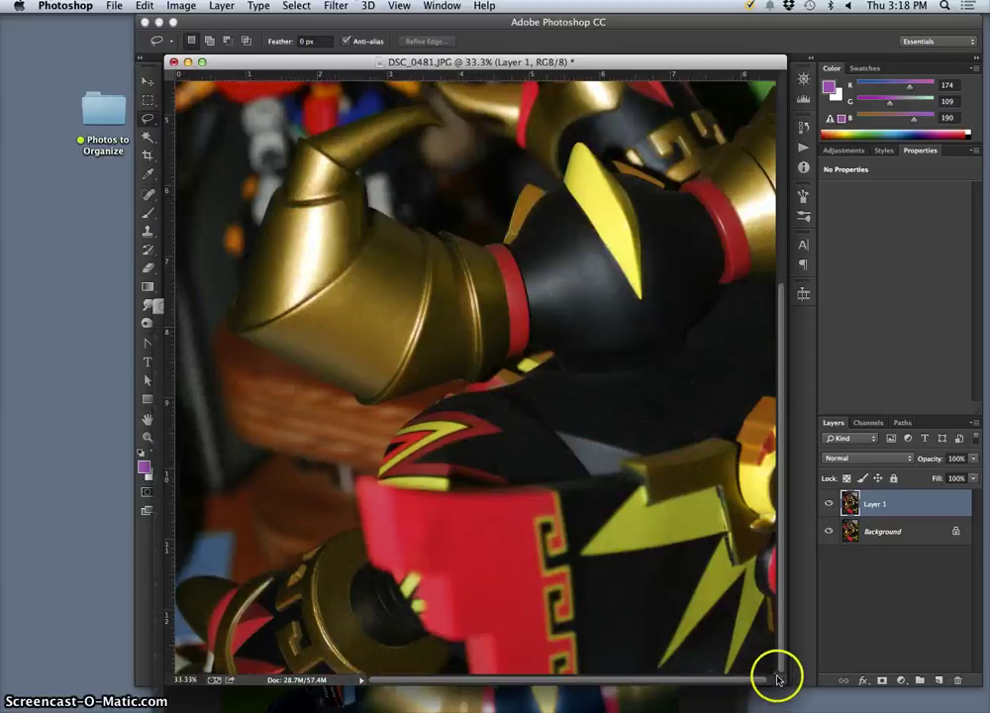
left_click_drag(780, 679, 854, 701)
left_click(230, 609)
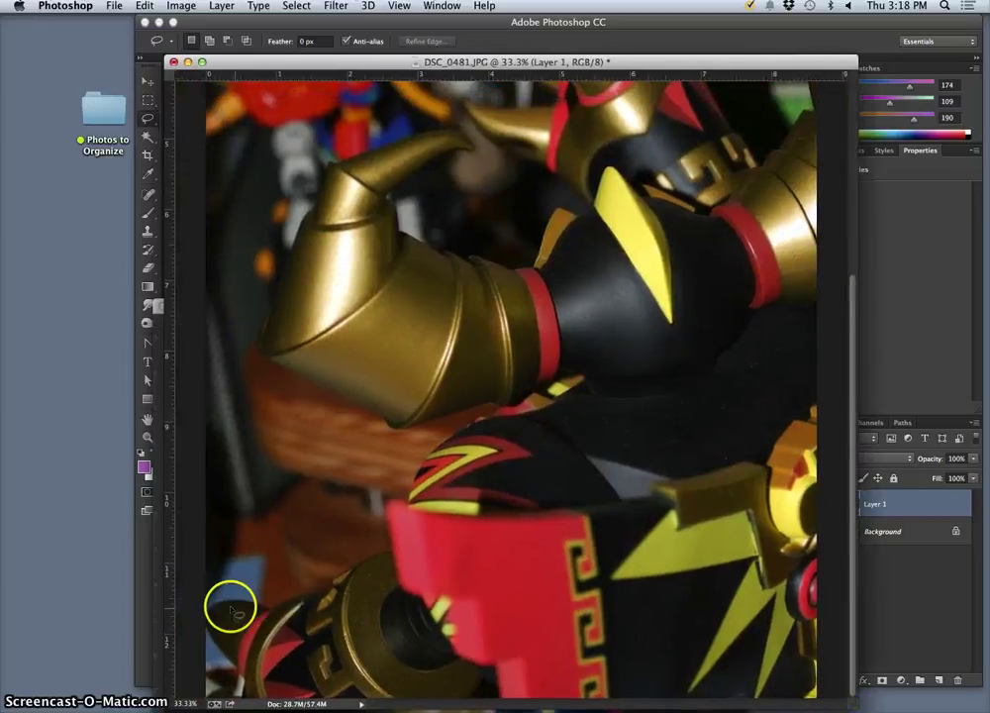